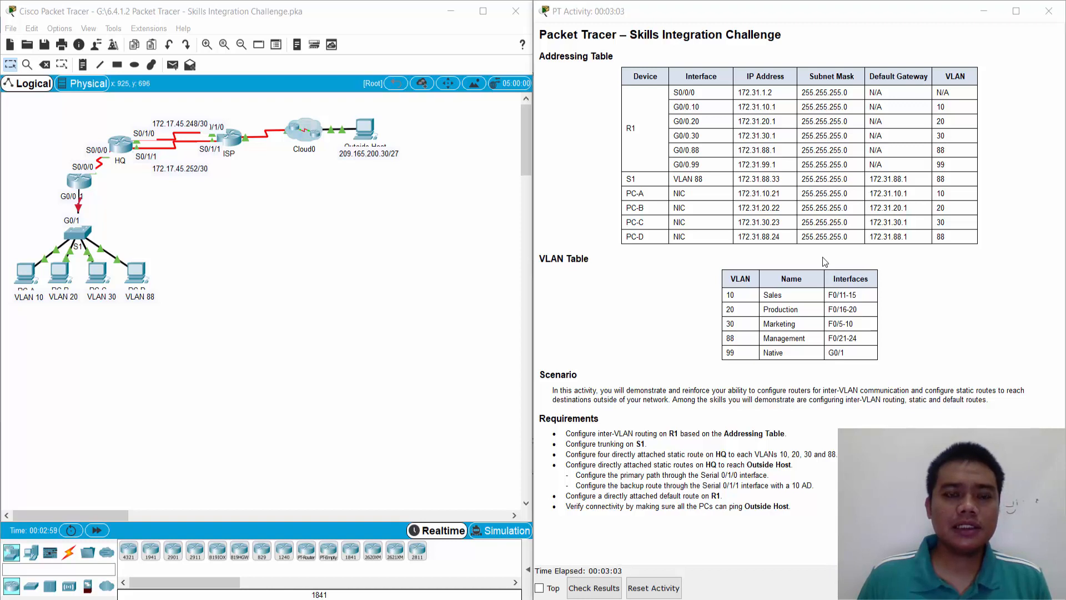
# Examine the addressing table, the VLAN table and the requirement for inter-VLAN routing on R1 in the activity instructions
pyautogui.click(358, 322)
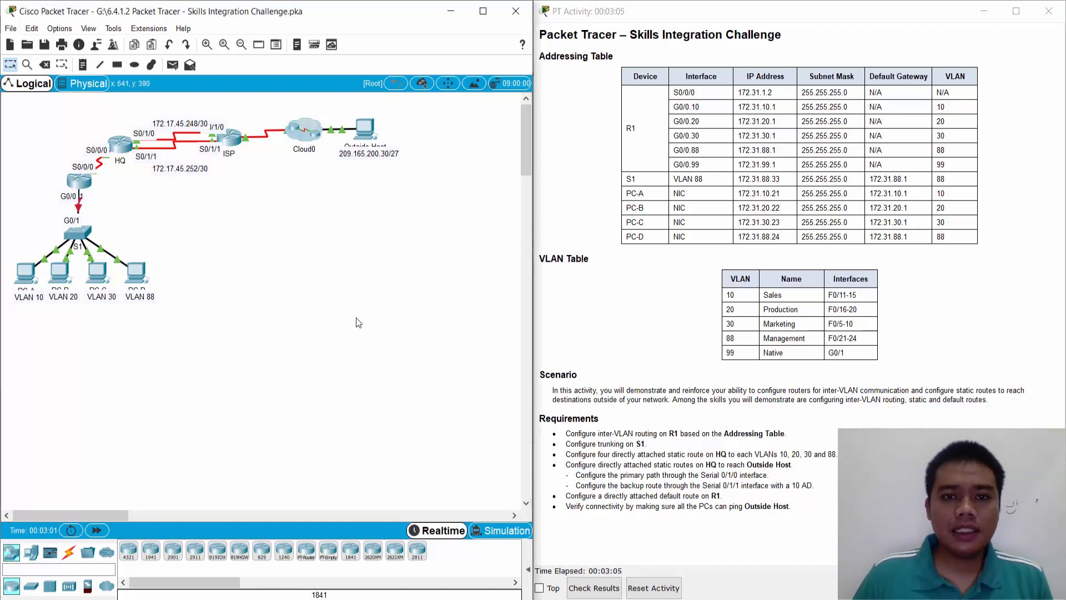
pyautogui.click(662, 265)
pyautogui.click(398, 296)
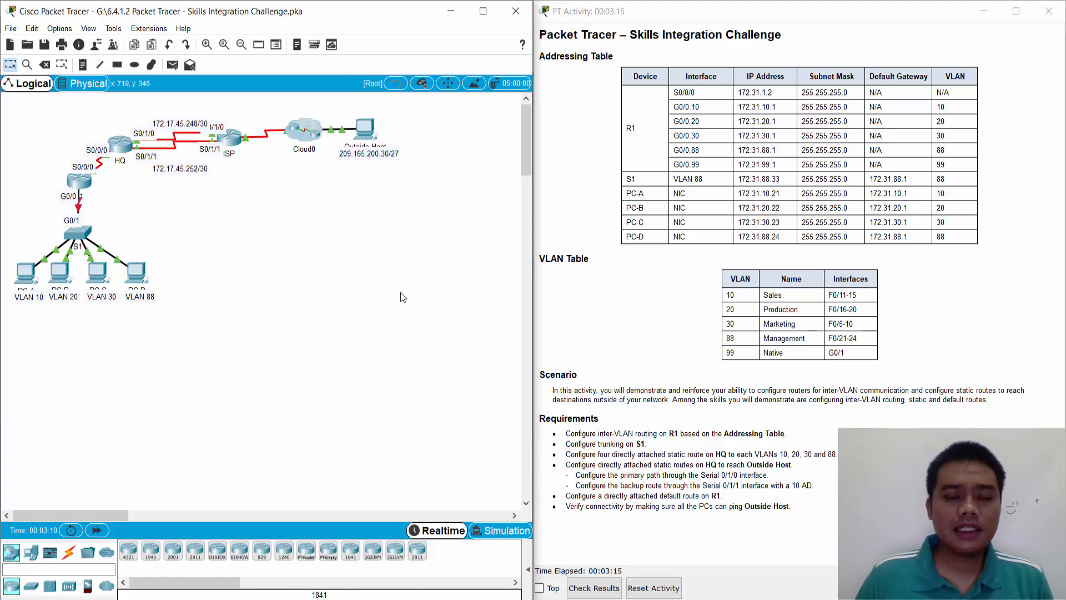
pyautogui.click(697, 201)
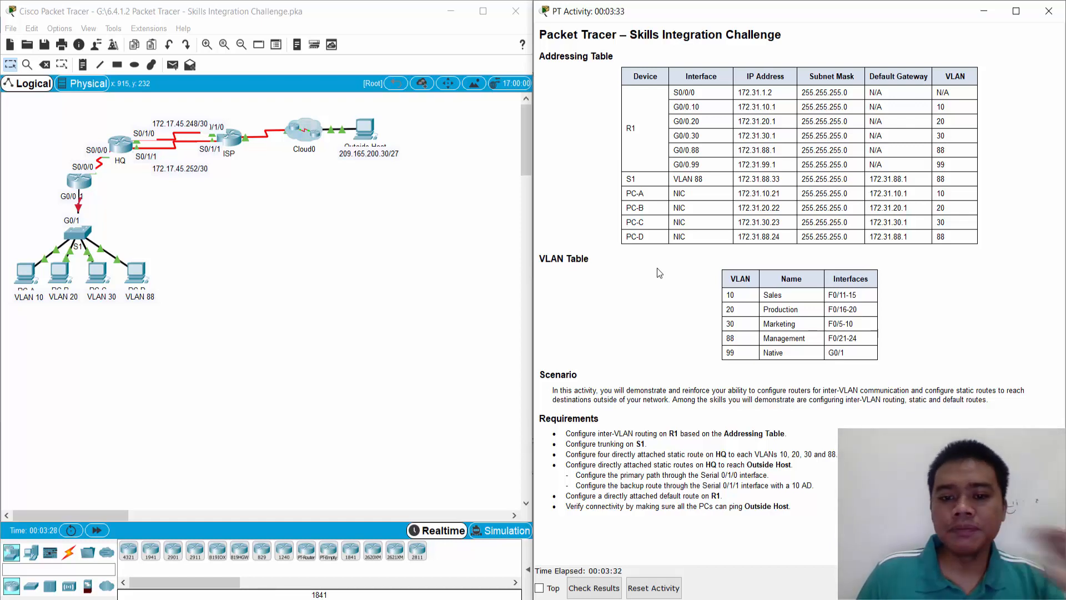
pyautogui.doubleClick(672, 433)
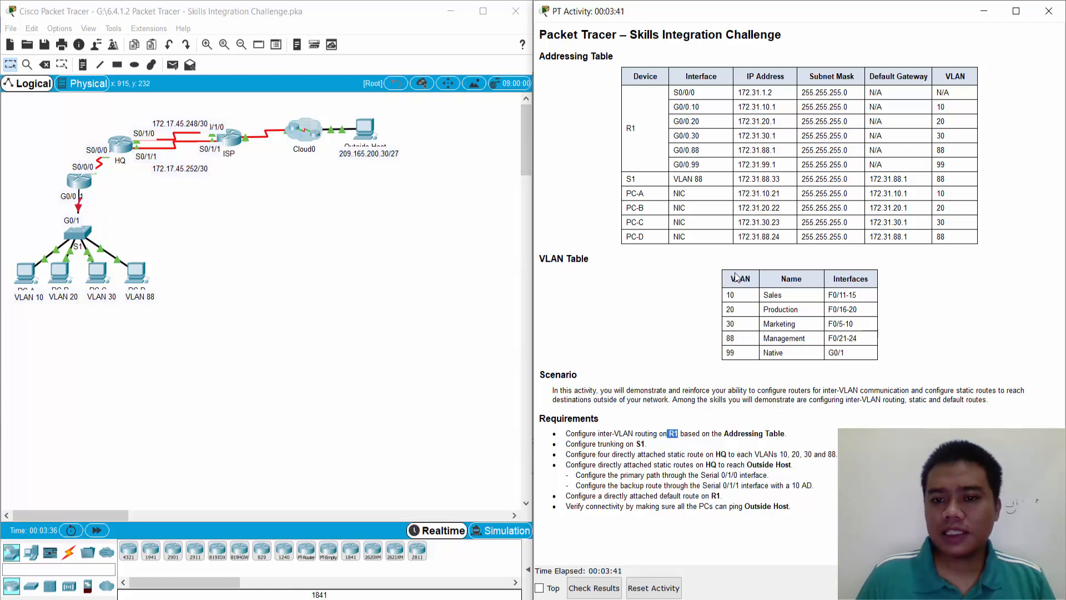
pyautogui.moveTo(730, 276); pyautogui.dragTo(898, 350)
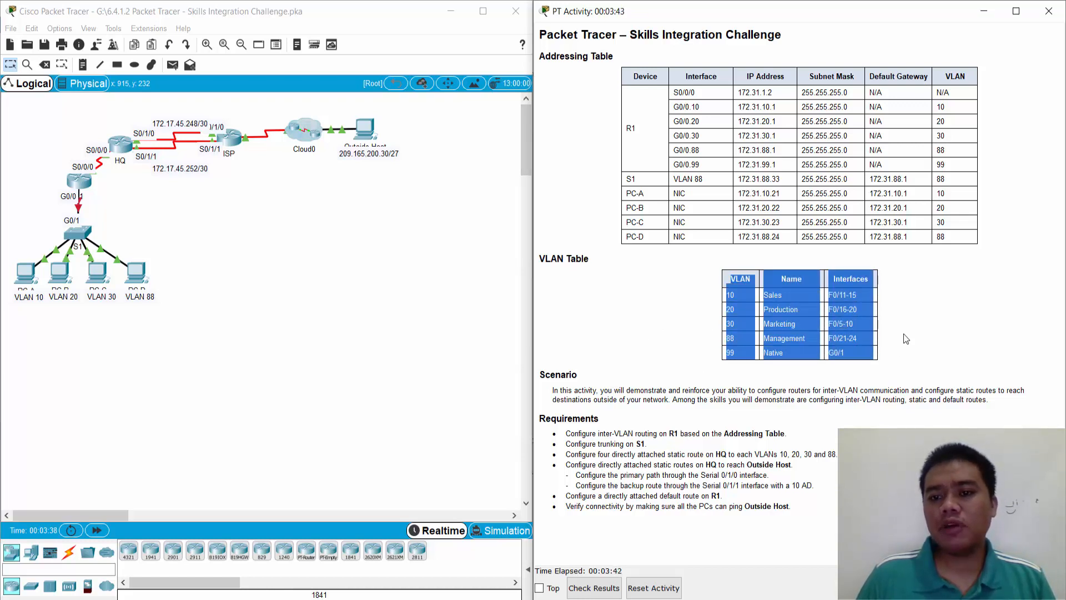
pyautogui.click(906, 338)
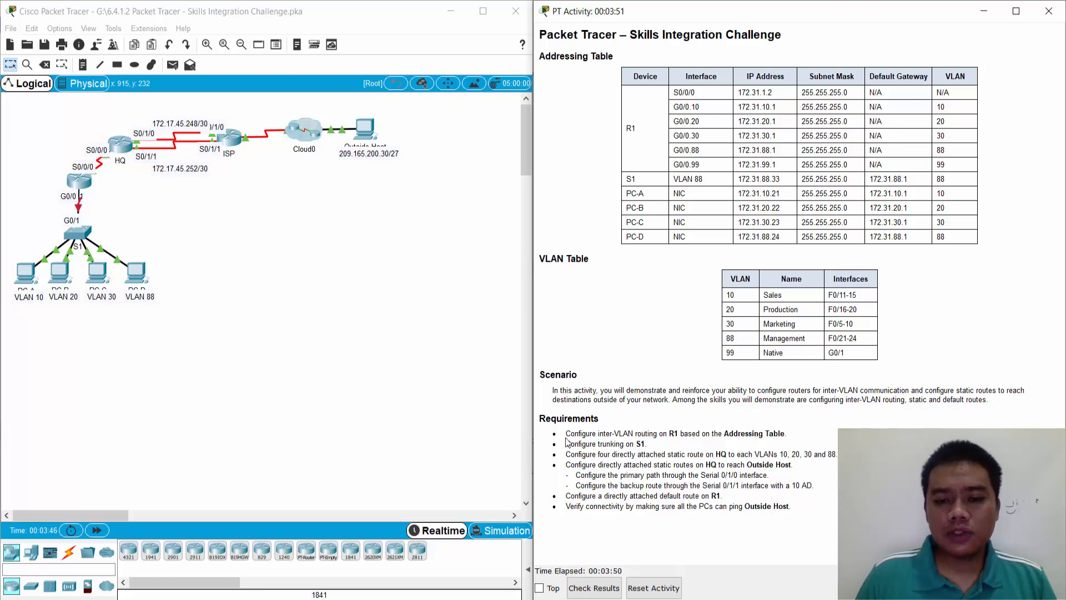
pyautogui.moveTo(566, 435); pyautogui.dragTo(816, 434)
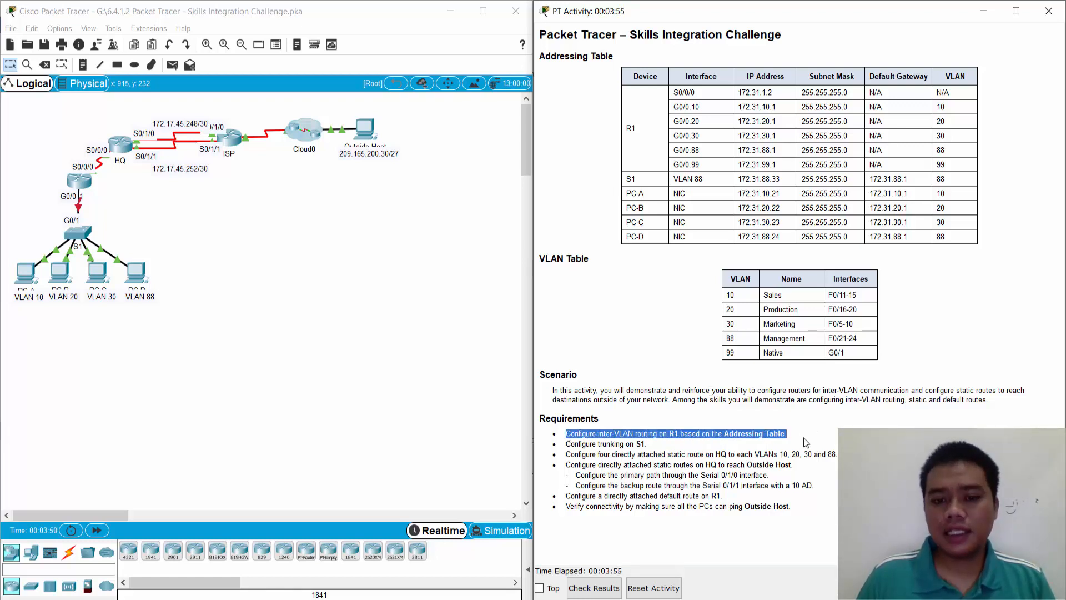
pyautogui.doubleClick(674, 432)
pyautogui.click(360, 296)
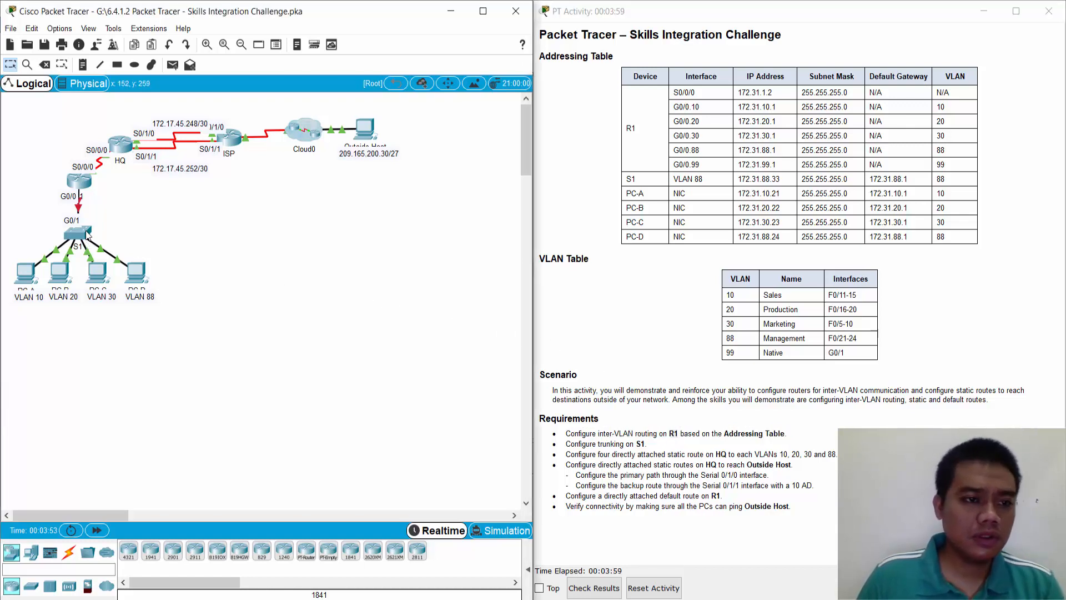
# Open router R1's command line interface and enter global configuration mode
pyautogui.click(82, 179)
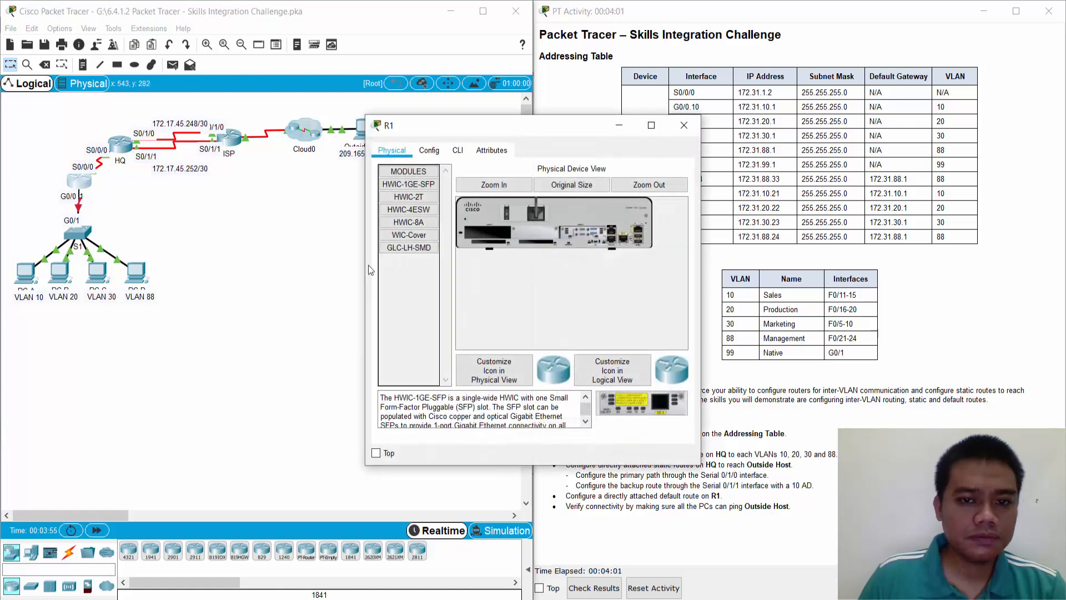
pyautogui.click(458, 151)
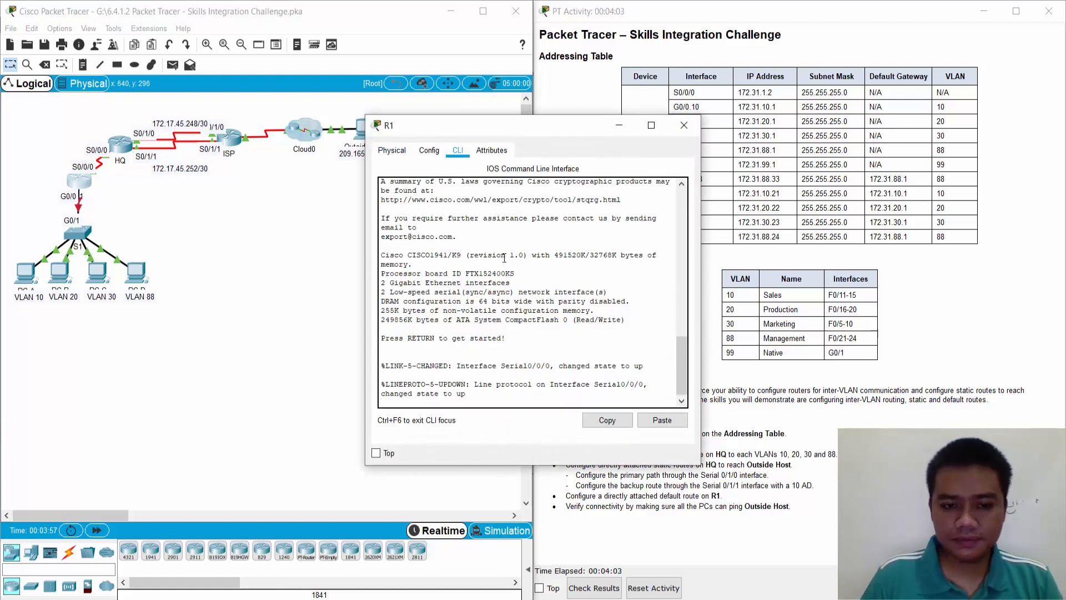
pyautogui.press('Return')
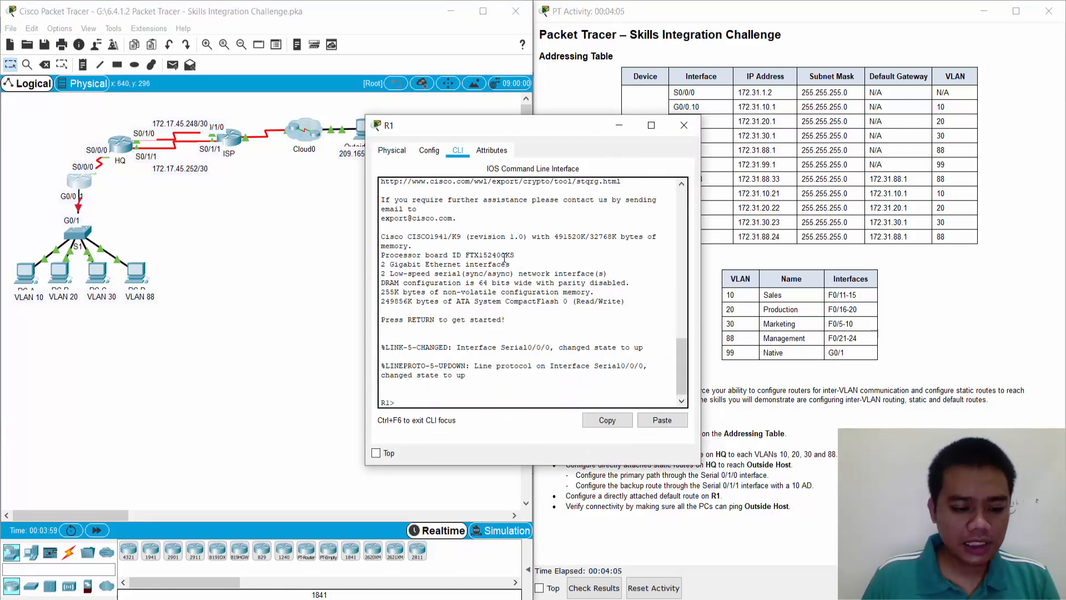
pyautogui.moveTo(558, 128); pyautogui.dragTo(200, 96)
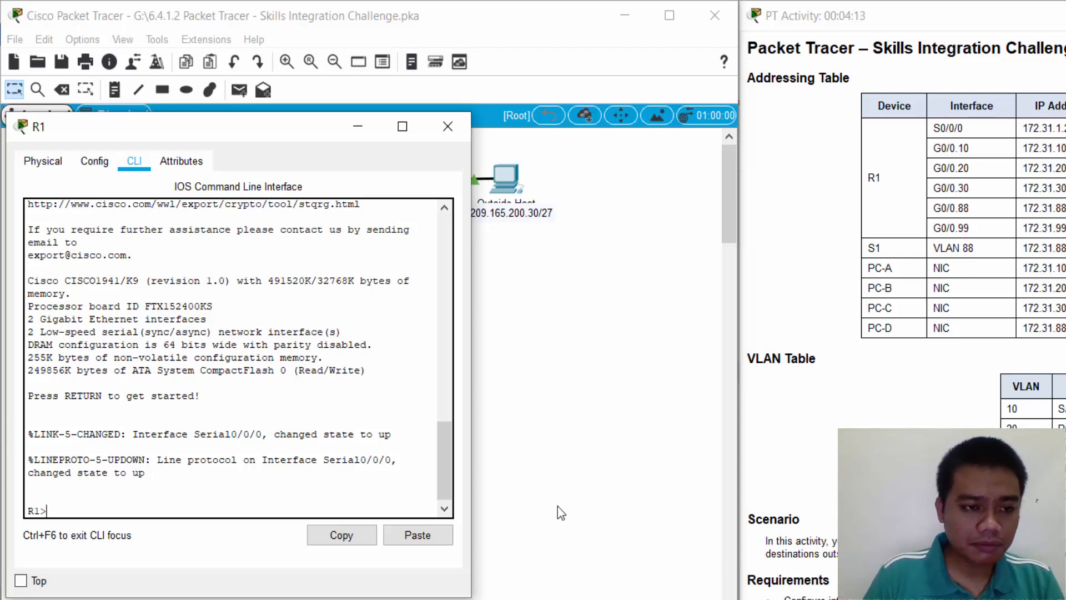
pyautogui.write('ENA')
pyautogui.press('Return')
pyautogui.write('CONF T')
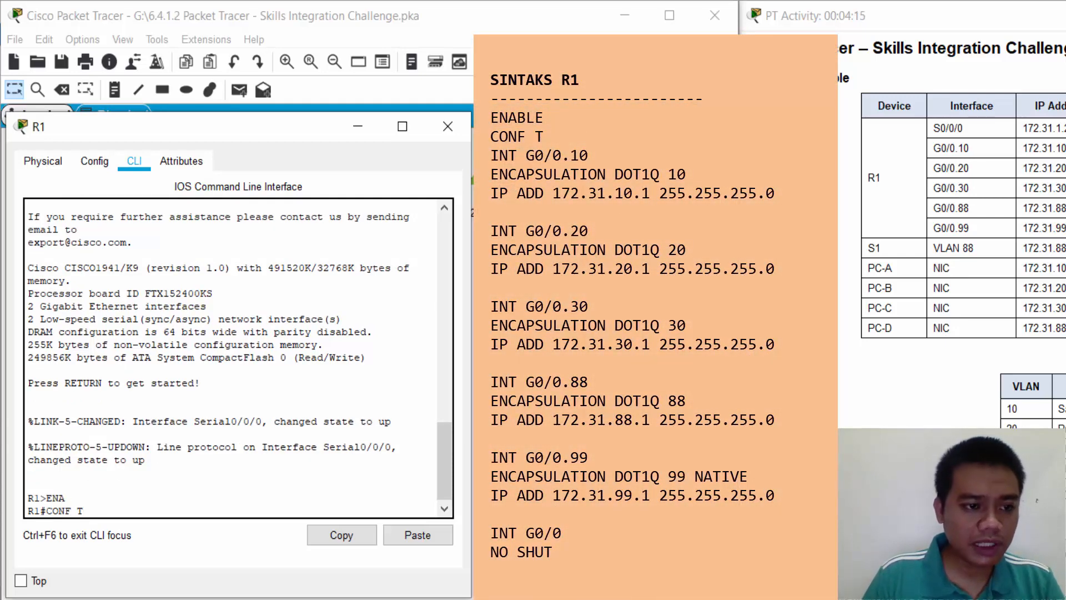
pyautogui.press('Return')
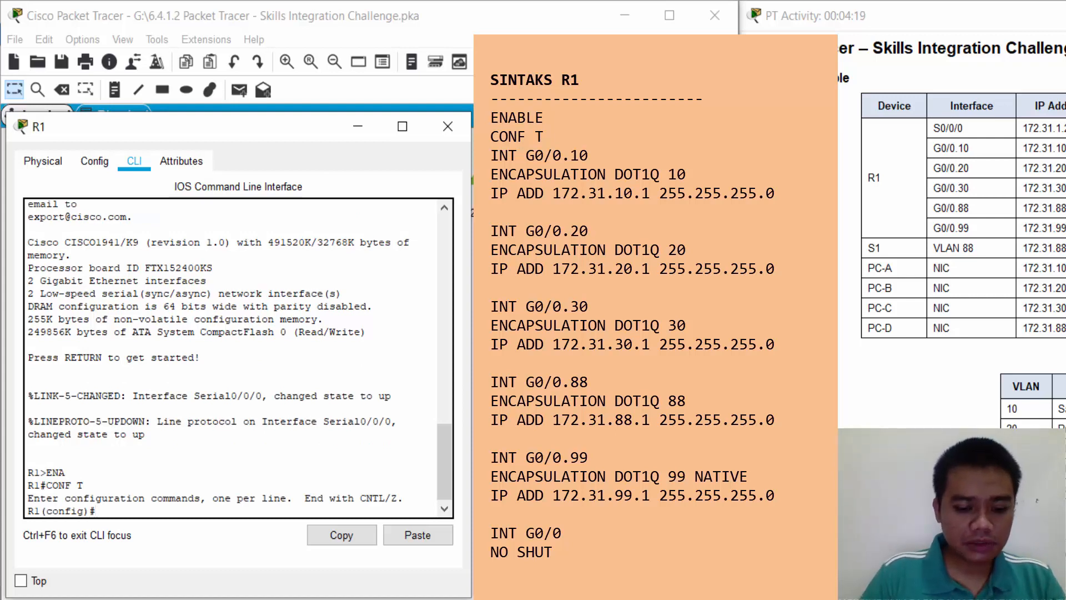
# Create subinterface G0/0.10 on R1 and set its dot1Q encapsulation to VLAN 10
pyautogui.write('INT G0/')
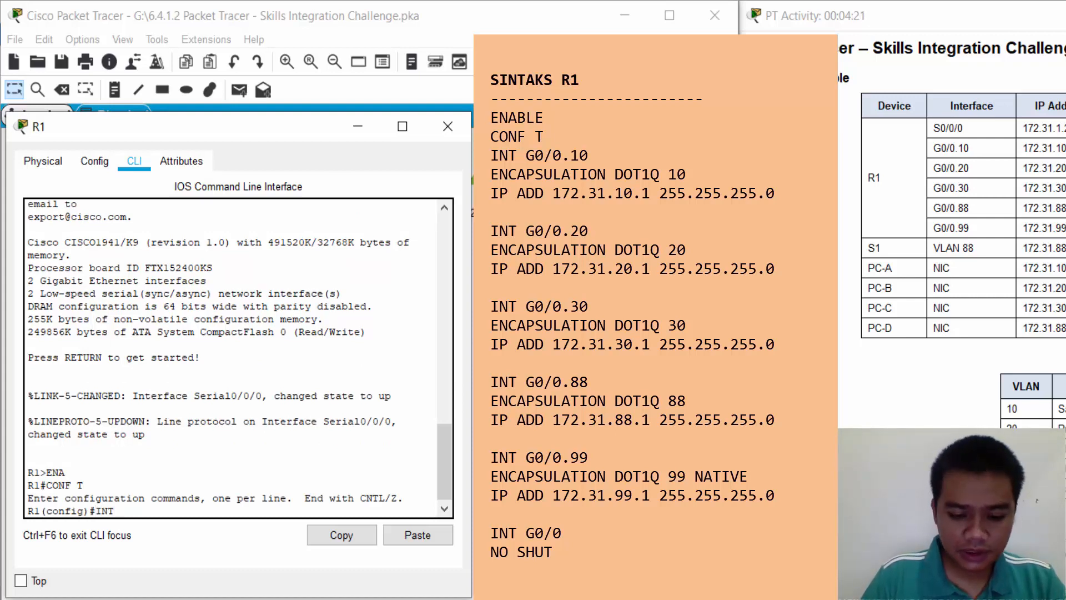
pyautogui.write('0.10')
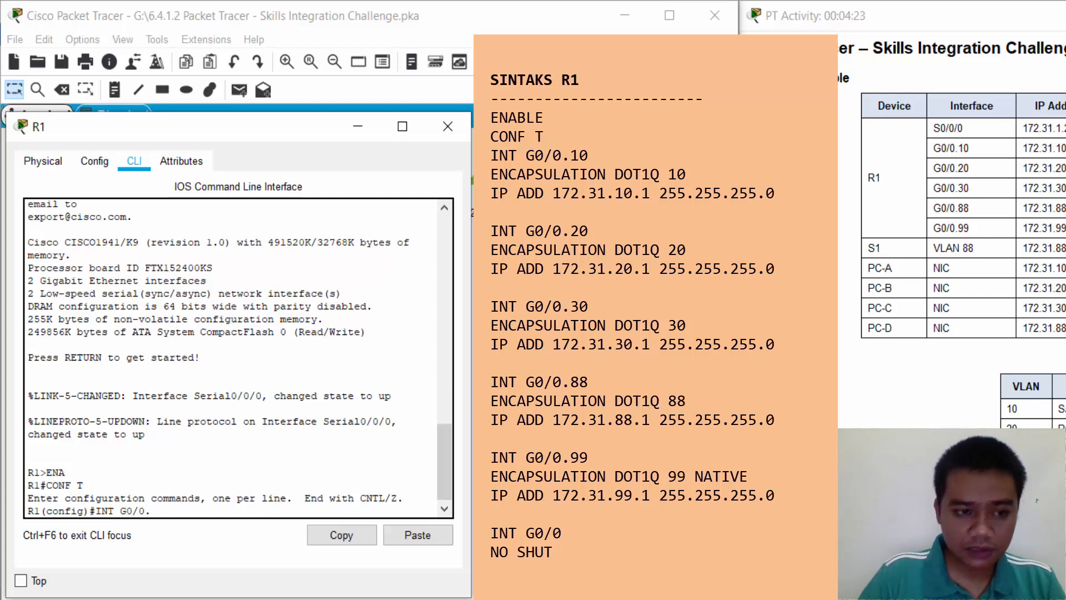
pyautogui.press('Return')
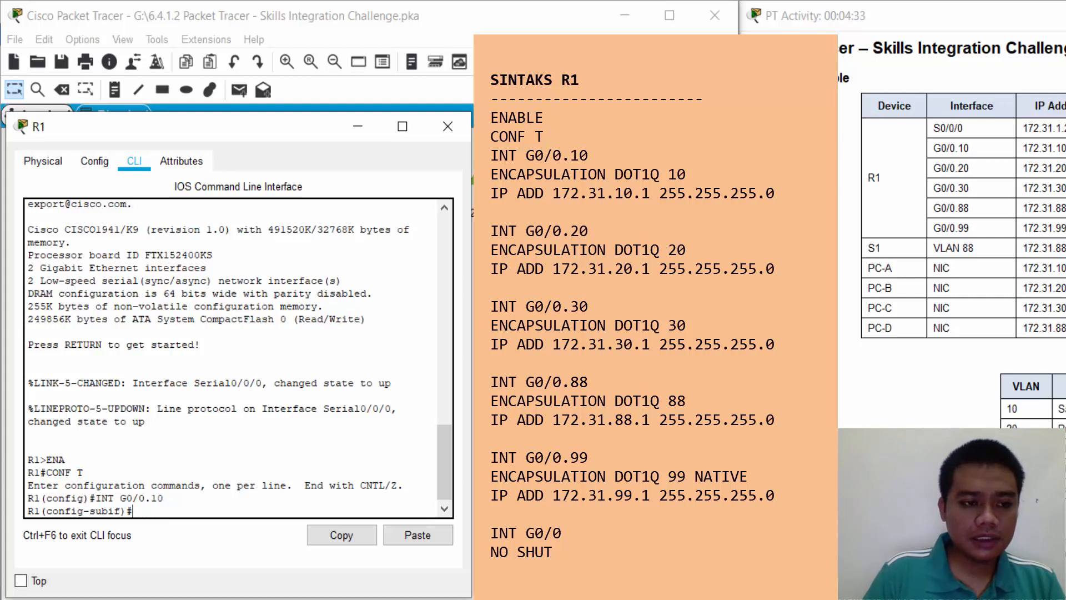
pyautogui.write('EN DOT')
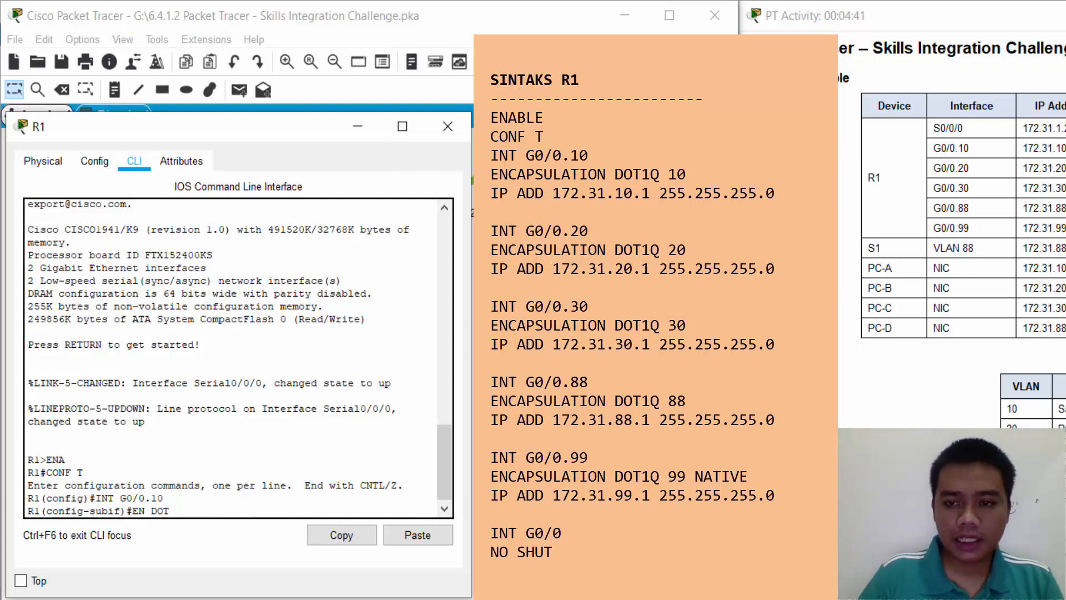
pyautogui.write('10')
pyautogui.press('Return')
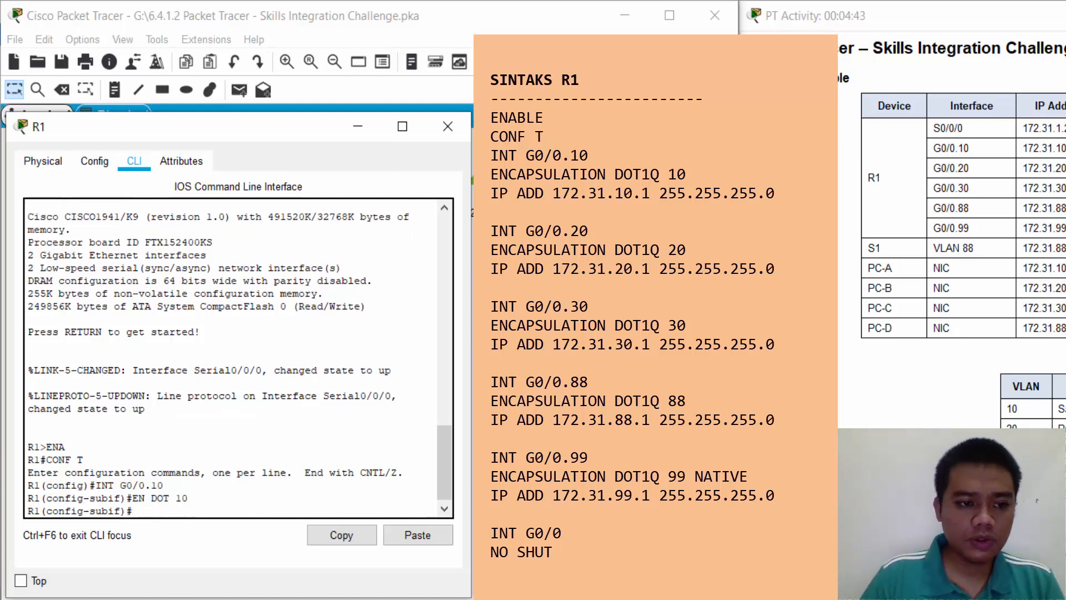
pyautogui.doubleClick(156, 486)
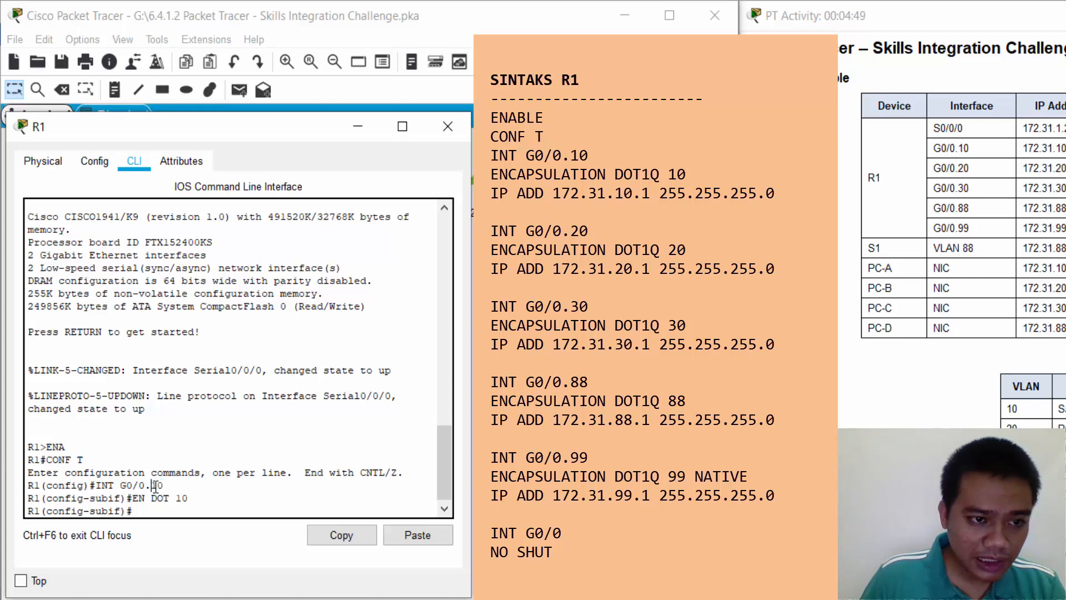
pyautogui.doubleClick(182, 499)
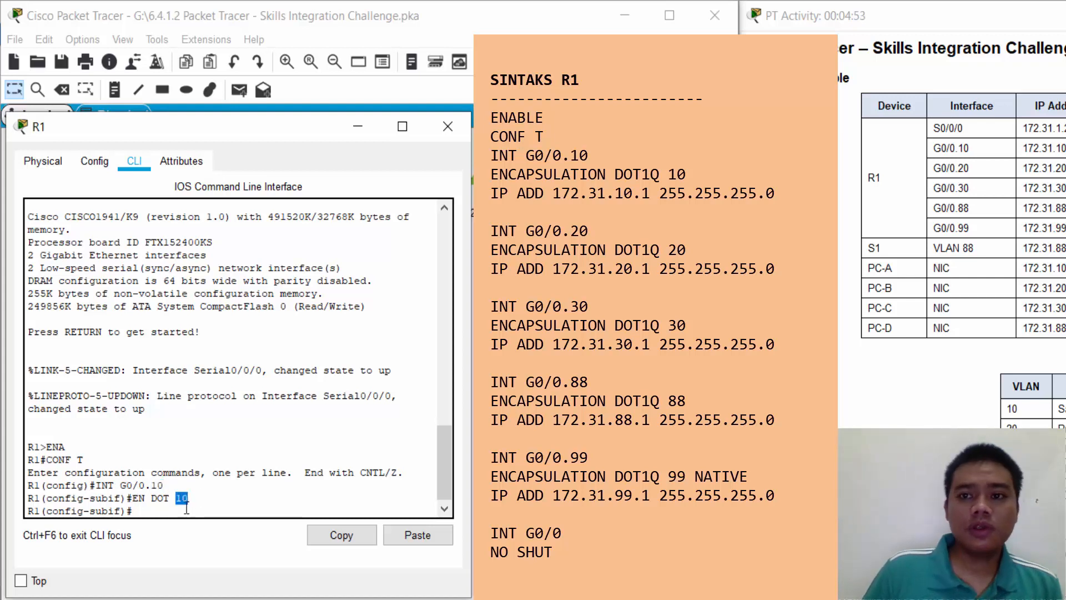
# Assign IP address 172.31.10.1 with subnet mask 255.255.255.0 to subinterface G0/0.10
pyautogui.click(185, 513)
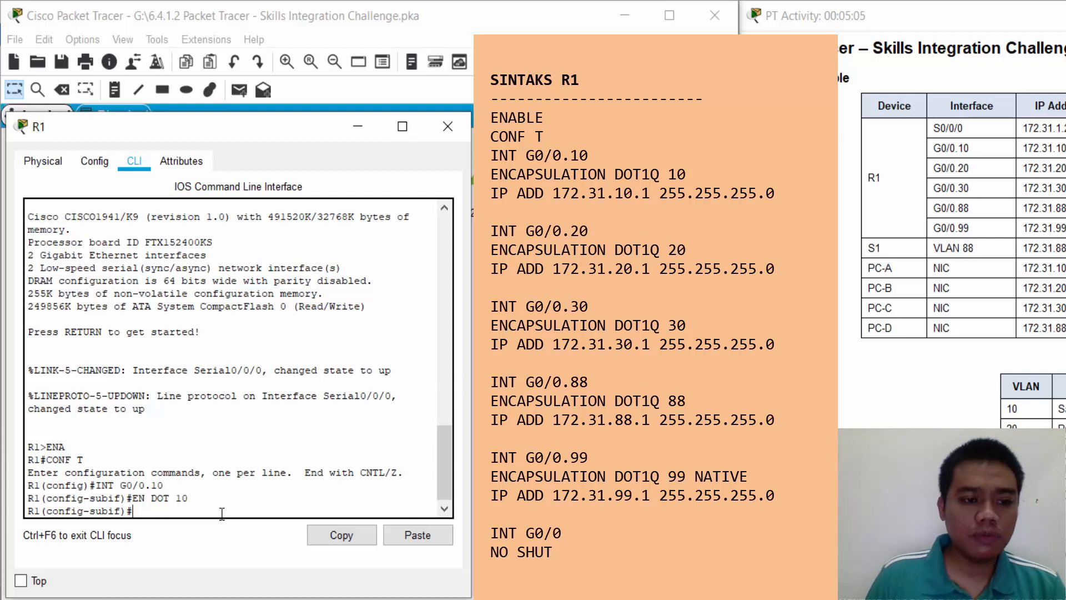
pyautogui.write('IP ADD')
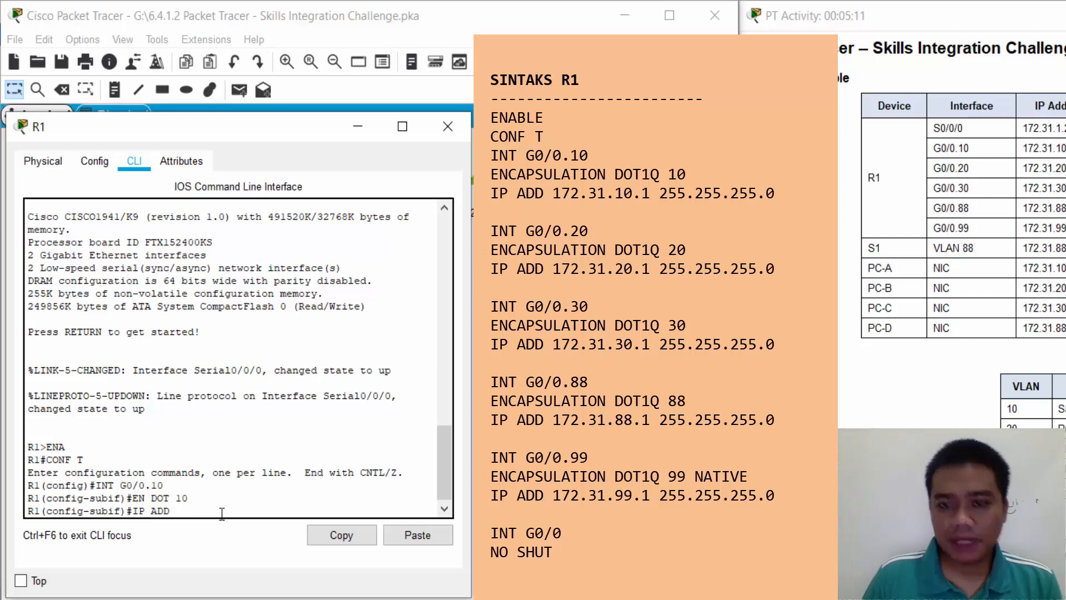
pyautogui.write(' 172')
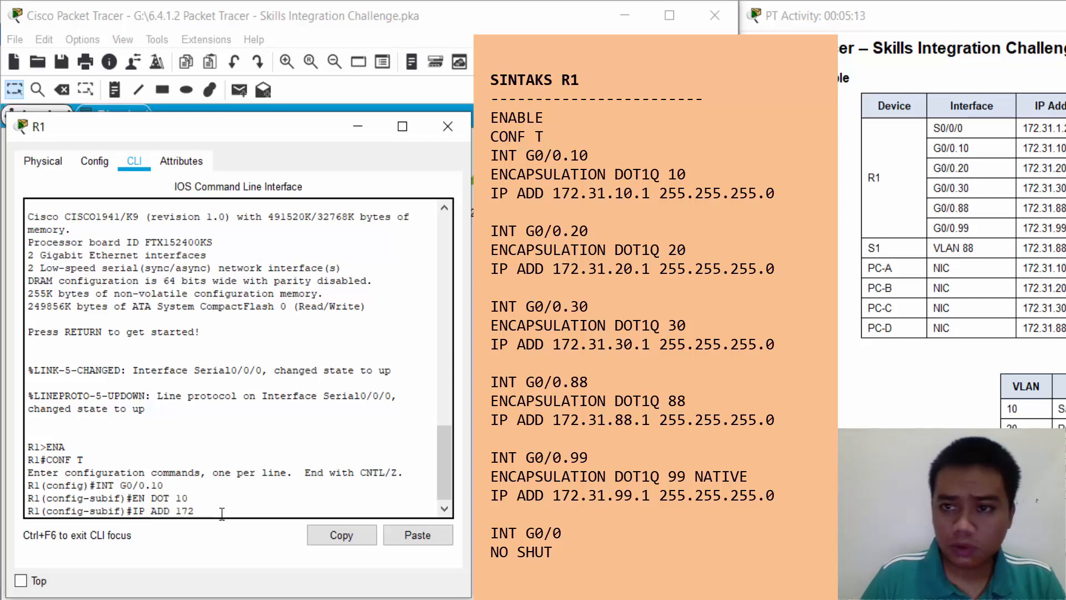
pyautogui.write('.31.10.1')
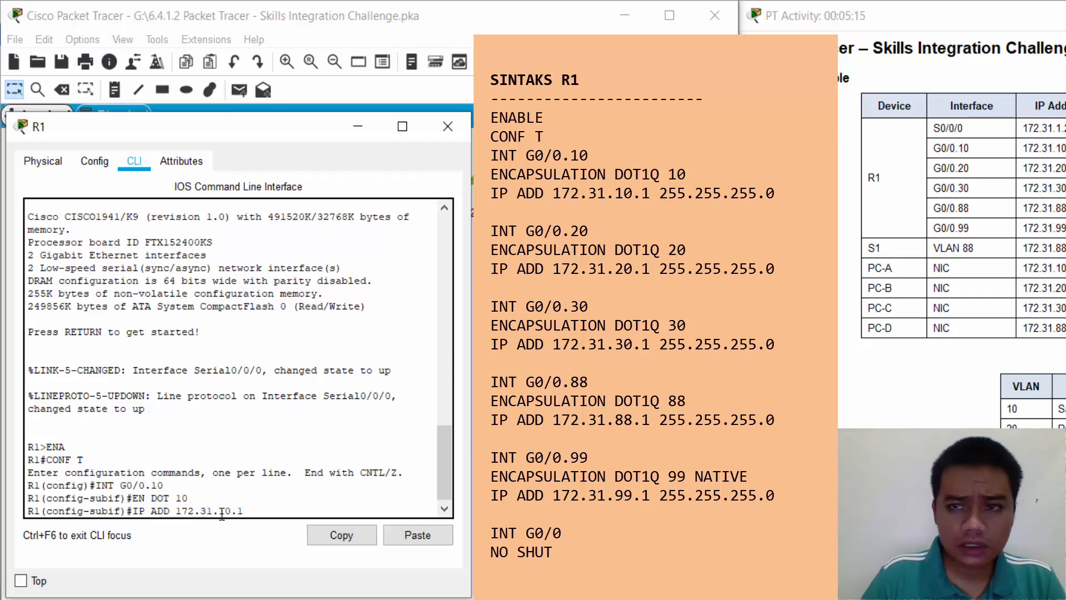
pyautogui.write(' 255.255.')
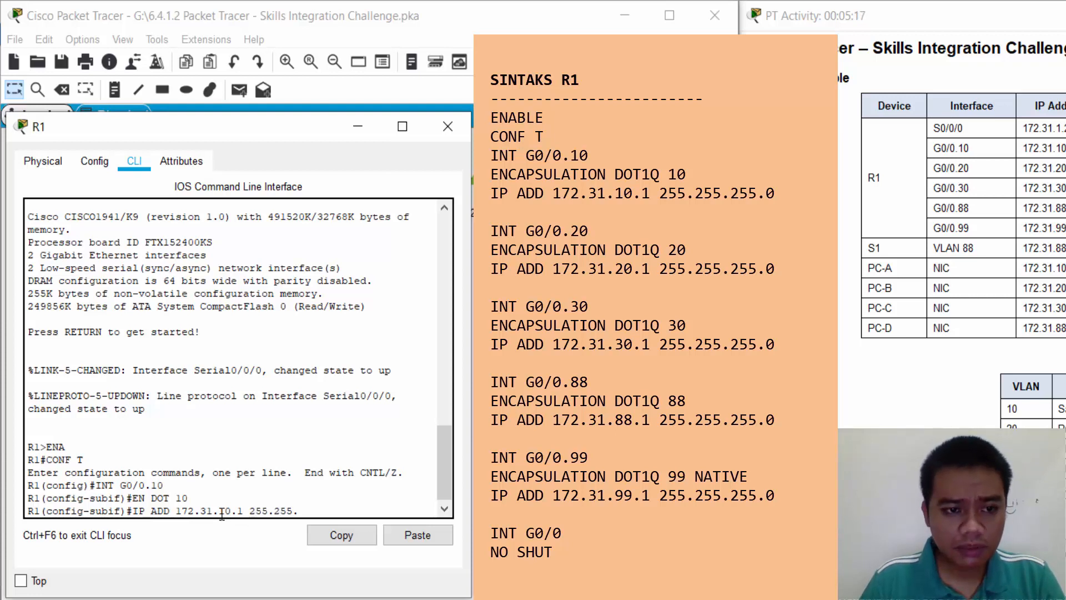
pyautogui.write('255.0')
pyautogui.press('Return')
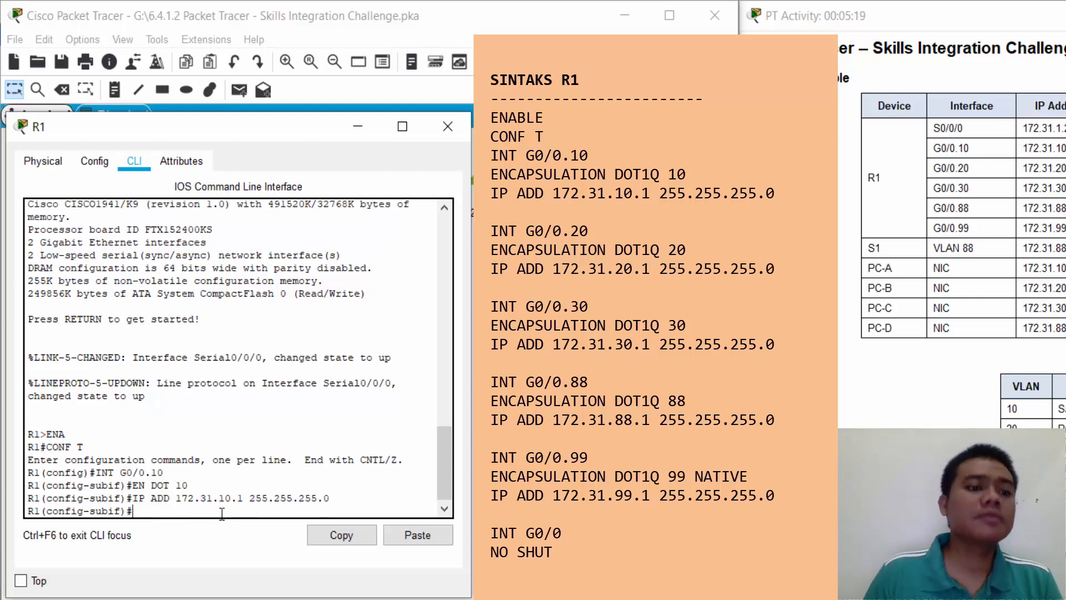
# Create subinterface G0/0.20 on R1 and set its dot1Q encapsulation to VLAN 20
pyautogui.write('INT G0/0.10')
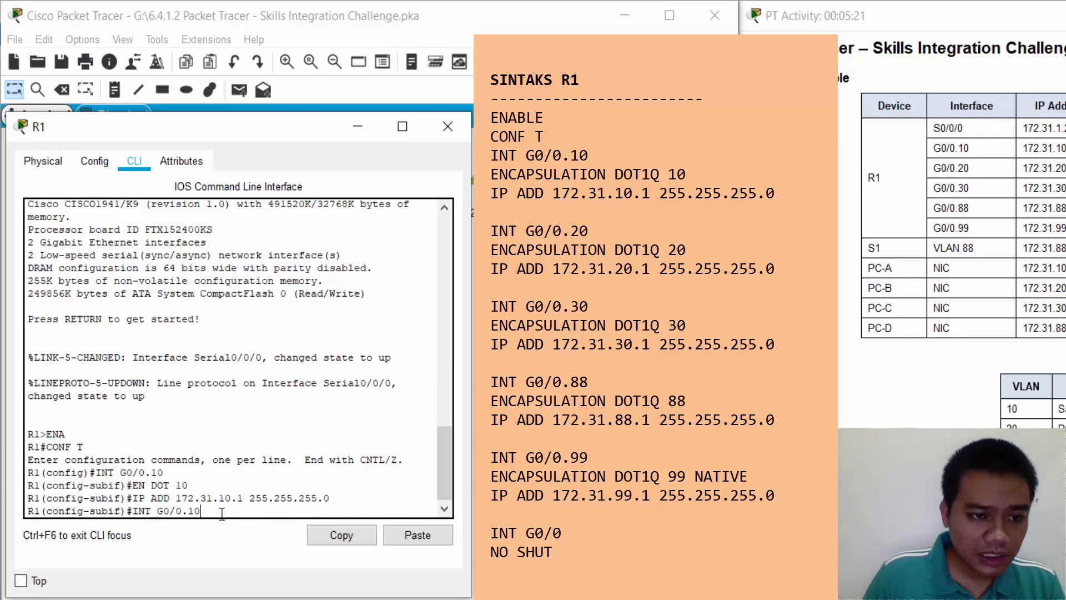
pyautogui.press('BackSpace')
pyautogui.press('BackSpace')
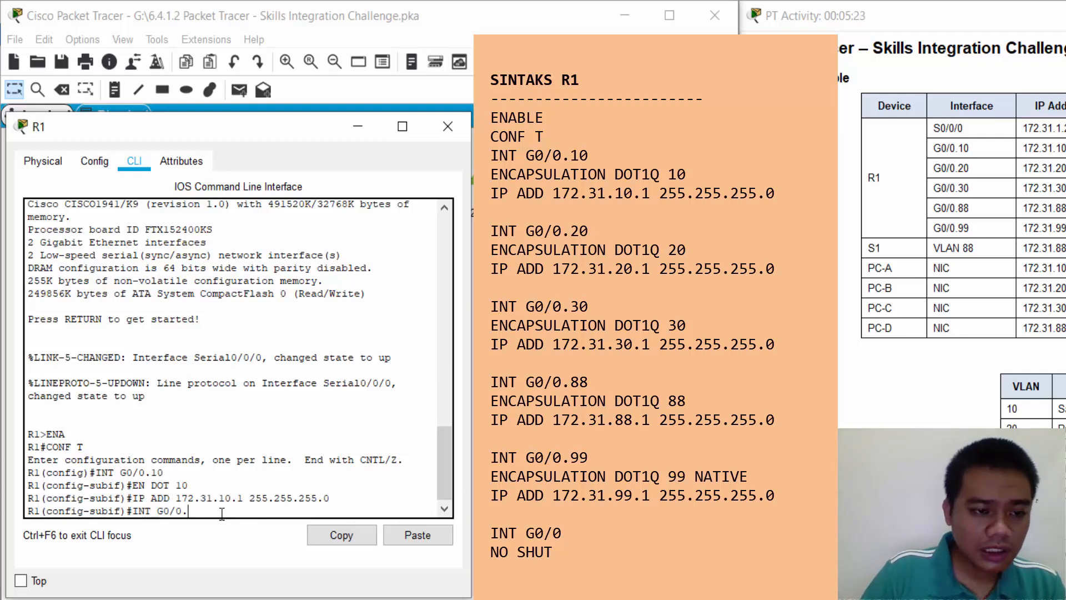
pyautogui.write('20')
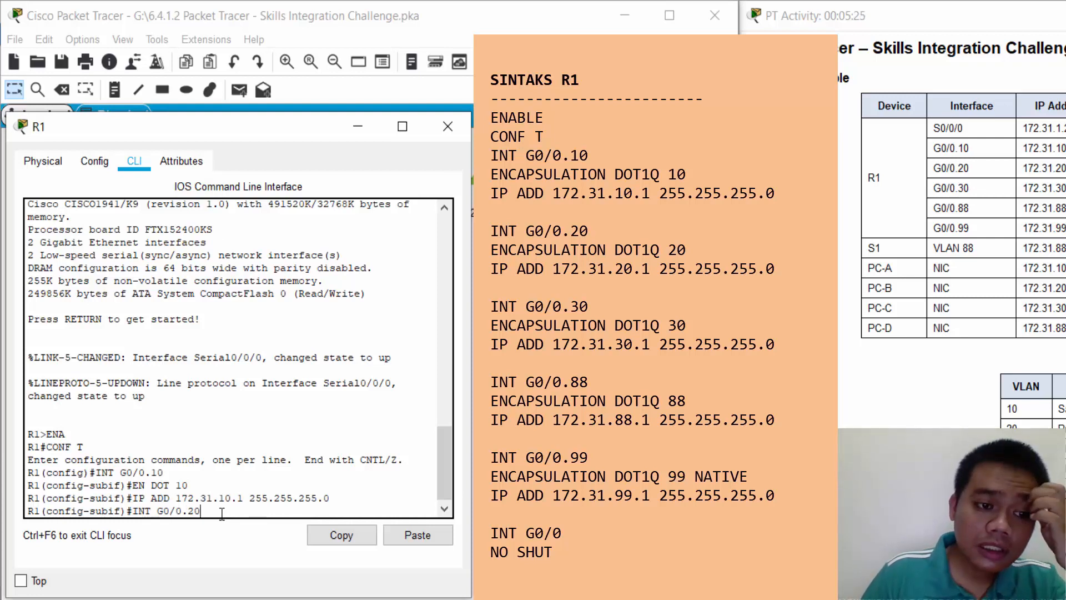
pyautogui.press('Return')
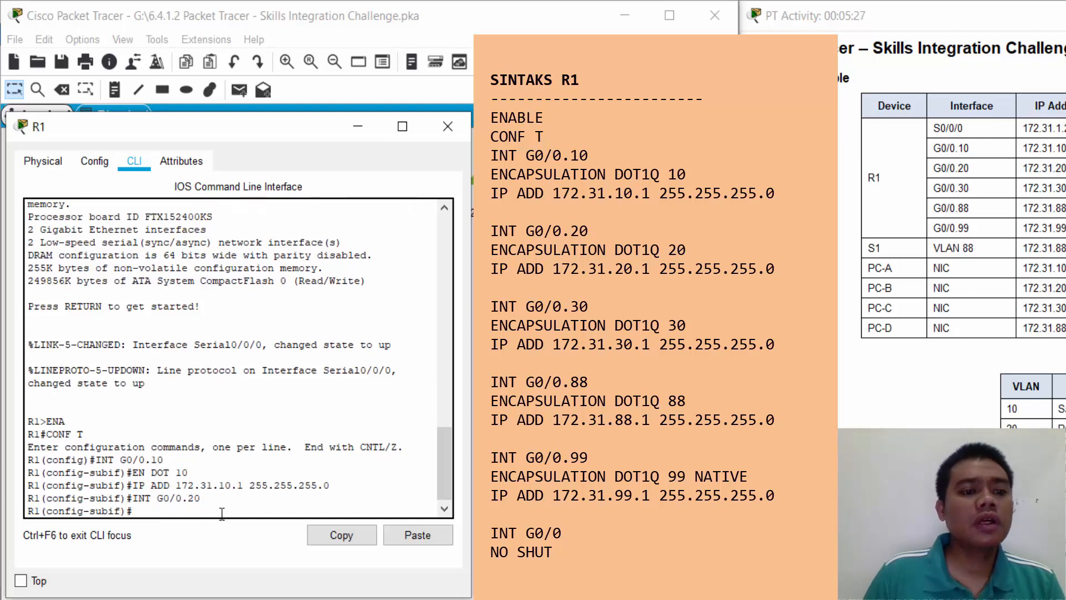
pyautogui.press('Up')
pyautogui.press('Up')
pyautogui.press('Up')
pyautogui.press('BackSpace')
pyautogui.press('BackSpace')
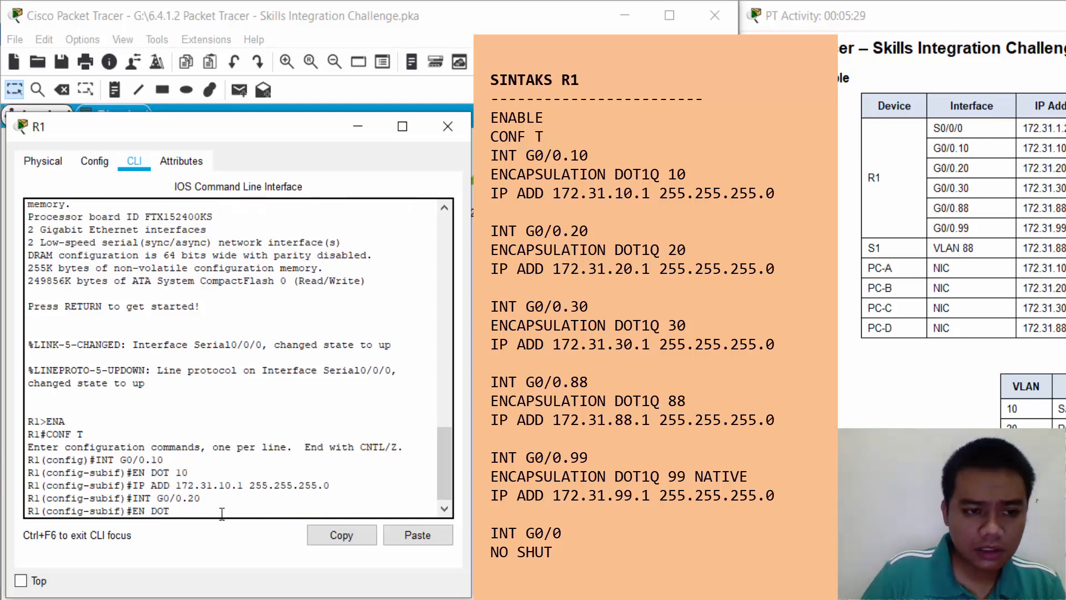
pyautogui.write('20')
pyautogui.press('Return')
# Assign IP address 172.31.20.1 with subnet mask 255.255.255.0 to subinterface G0/0.20
pyautogui.press('Up')
pyautogui.press('Up')
pyautogui.press('Up')
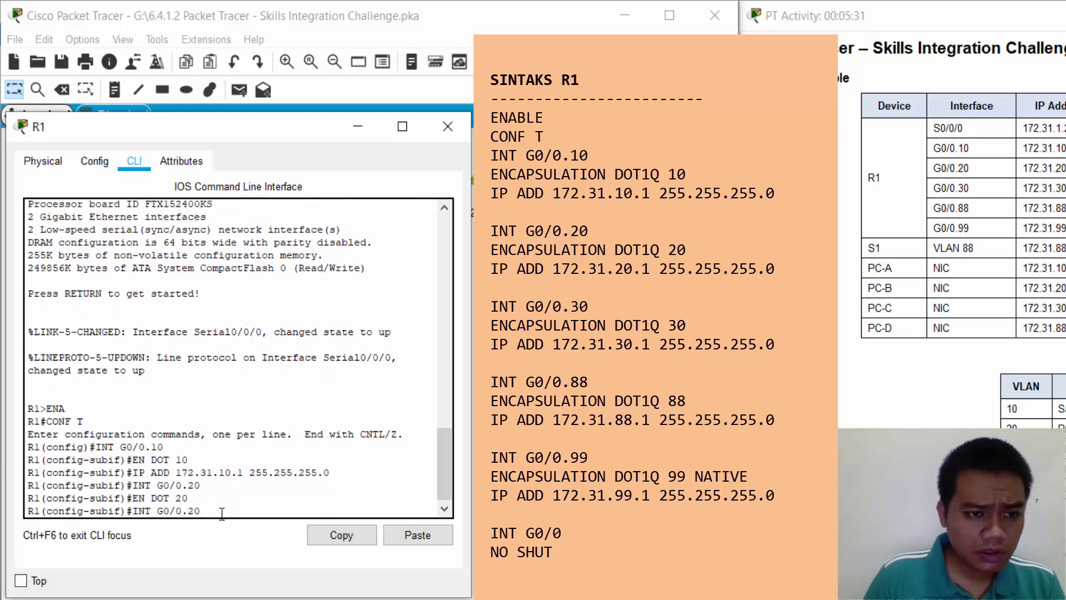
pyautogui.press('Left')
pyautogui.press('Left')
pyautogui.press('Left')
pyautogui.press('Left')
pyautogui.press('Left')
pyautogui.press('Left')
pyautogui.press('Left')
pyautogui.press('Left')
pyautogui.press('Left')
pyautogui.press('Left')
pyautogui.press('Left')
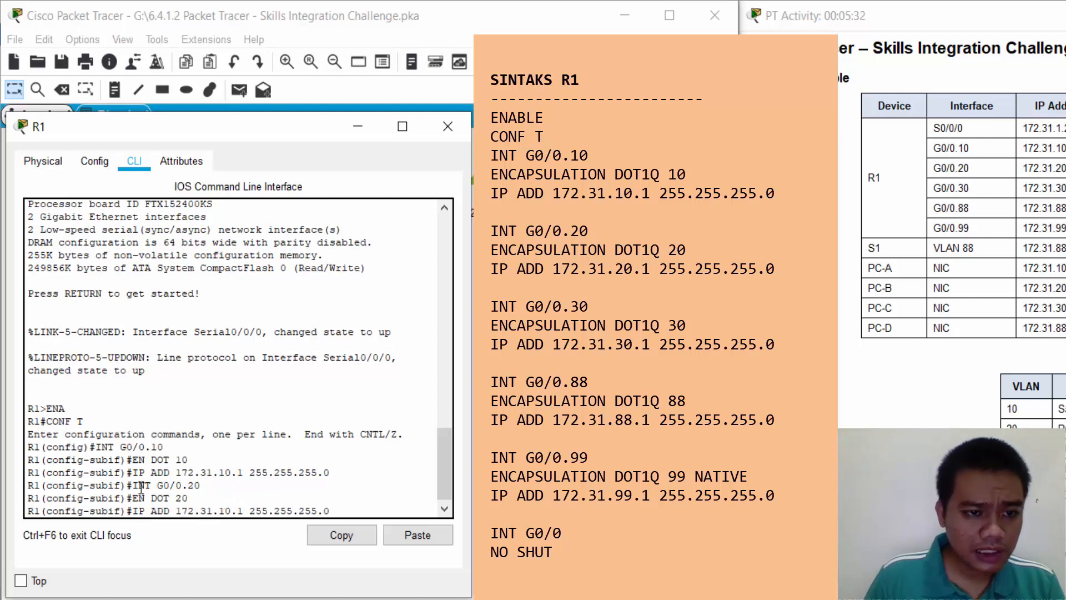
pyautogui.press('BackSpace')
pyautogui.write('2')
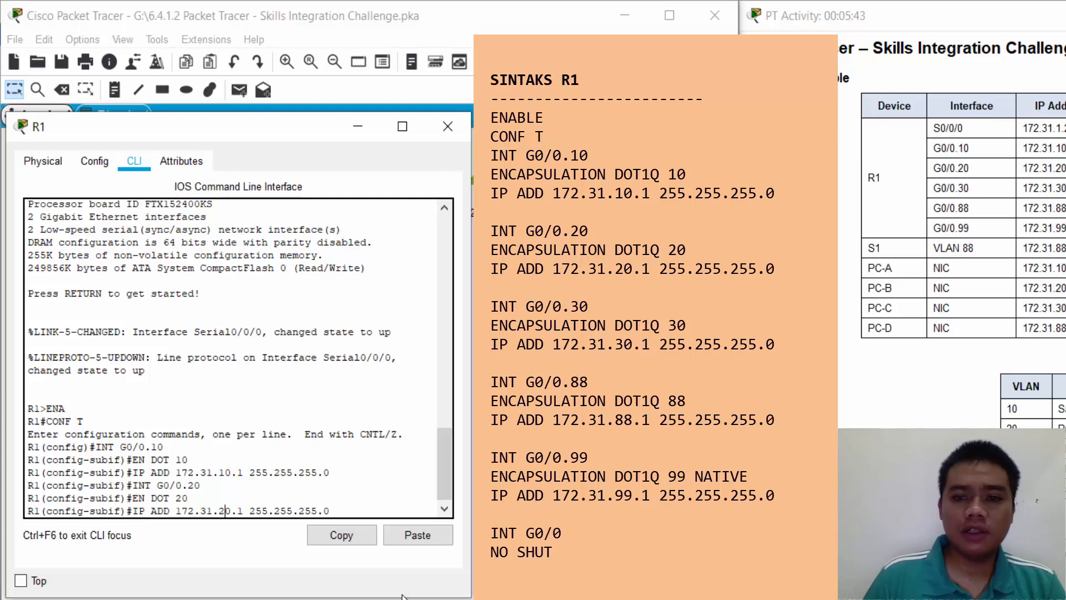
pyautogui.press('Return')
# Create subinterface G0/0.30 on R1 and set its dot1Q encapsulation to VLAN 30
pyautogui.write('EN DOT 2')
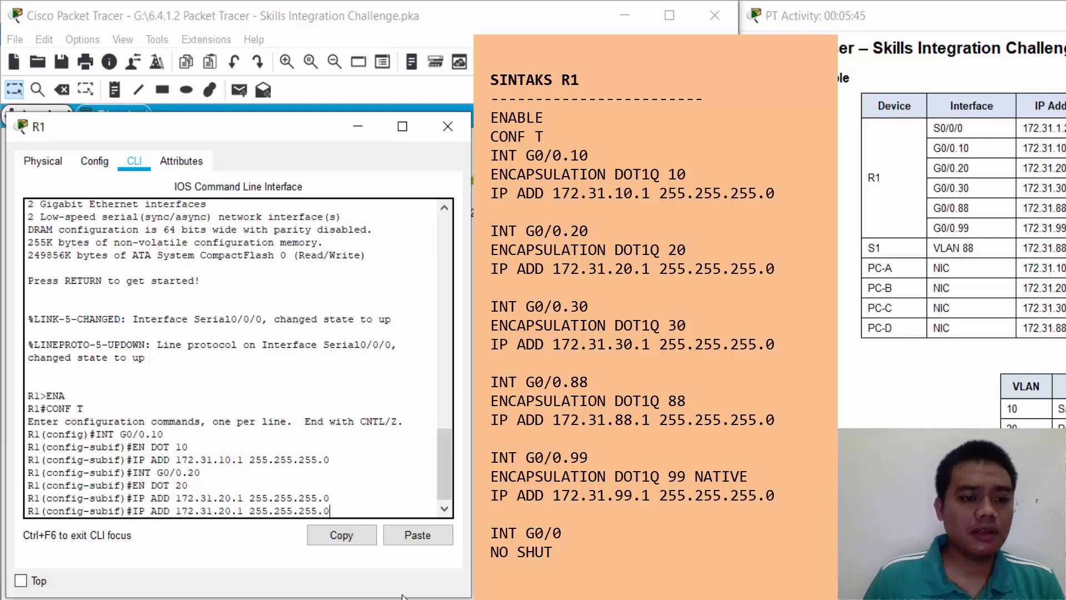
pyautogui.press('BackSpace')
pyautogui.press('BackSpace')
pyautogui.press('BackSpace')
pyautogui.press('BackSpace')
pyautogui.press('BackSpace')
pyautogui.press('BackSpace')
pyautogui.press('BackSpace')
pyautogui.press('BackSpace')
pyautogui.write('INT G0/0.30')
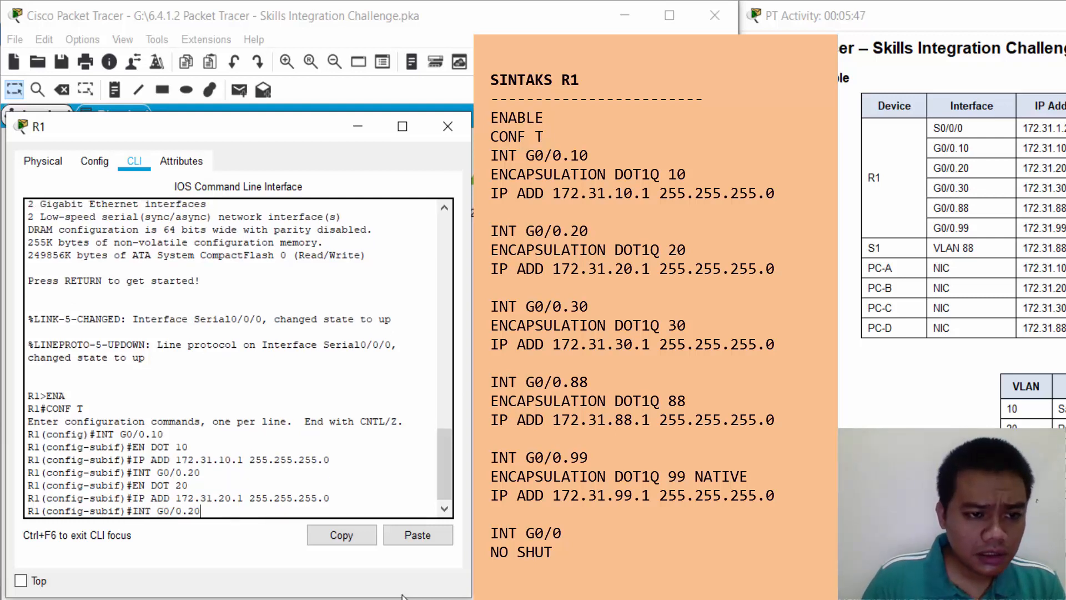
pyautogui.press('Return')
pyautogui.write('EN DOT 30')
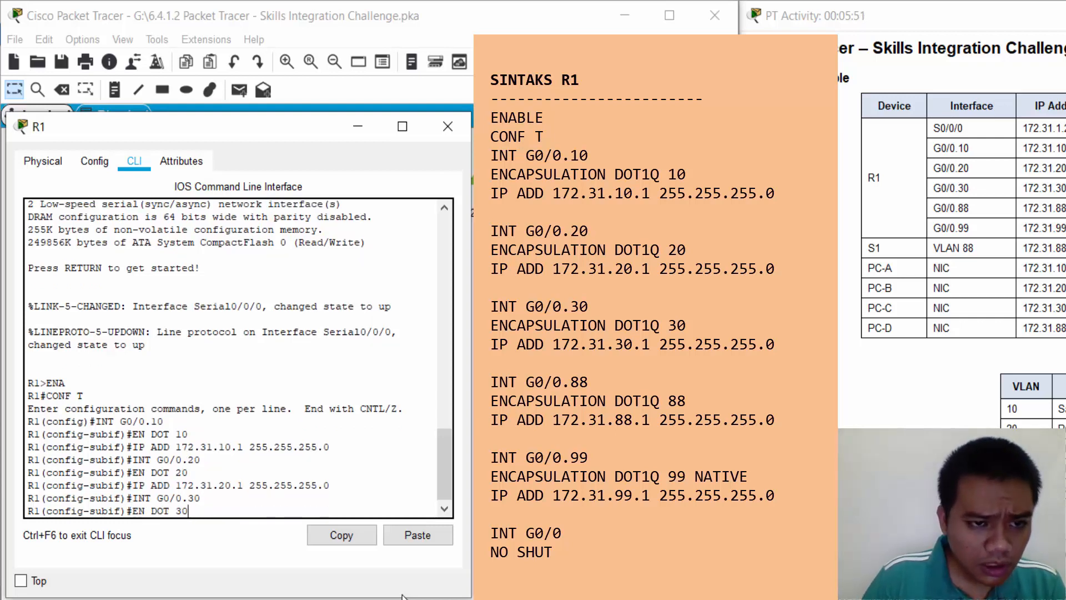
pyautogui.press('Return')
# Assign IP address 172.31.30.1 with subnet mask 255.255.255.0 to subinterface G0/0.30
pyautogui.press('Up')
pyautogui.press('Up')
pyautogui.press('Up')
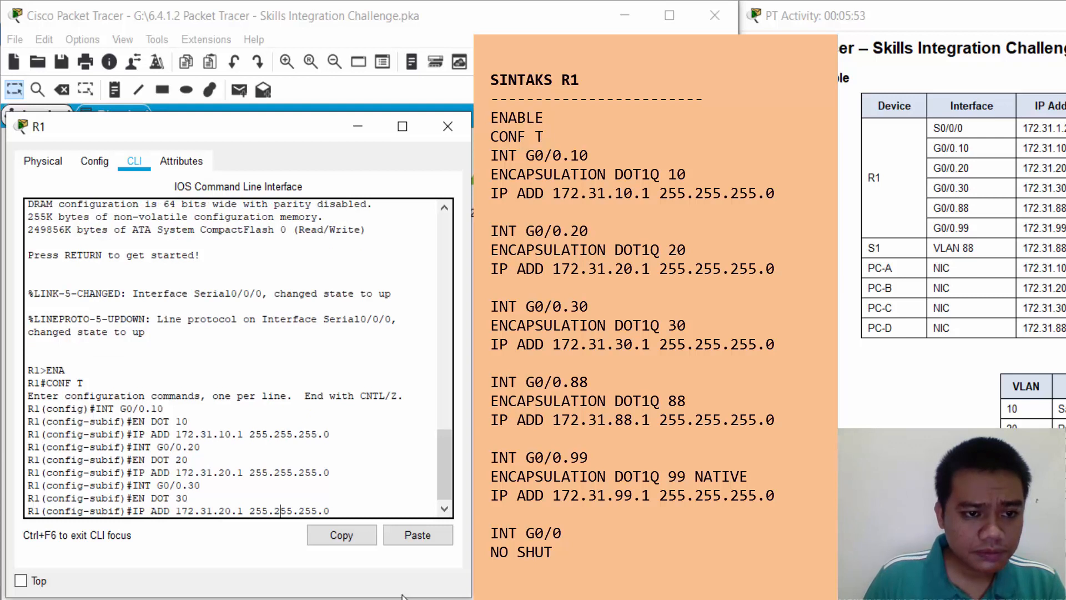
pyautogui.press('Left')
pyautogui.press('Left')
pyautogui.press('Left')
pyautogui.press('Left')
pyautogui.press('Left')
pyautogui.press('Left')
pyautogui.press('Left')
pyautogui.press('Left')
pyautogui.press('Left')
pyautogui.press('BackSpace')
pyautogui.write('3')
pyautogui.press('Return')
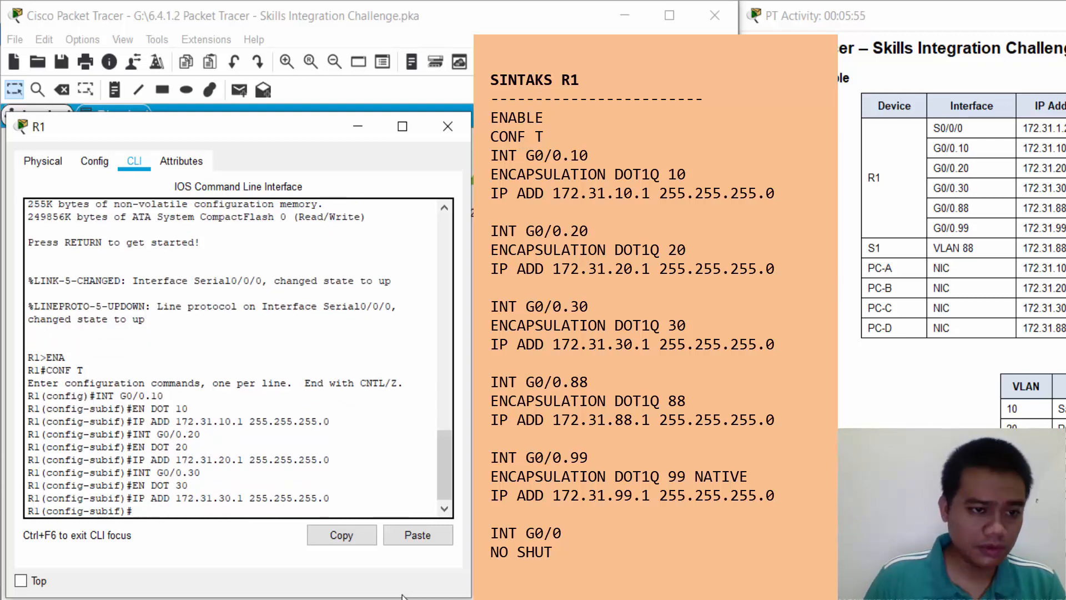
# Create subinterface G0/0.88 on R1 and set its dot1Q encapsulation to VLAN 88
pyautogui.press('Up')
pyautogui.press('Up')
pyautogui.press('Up')
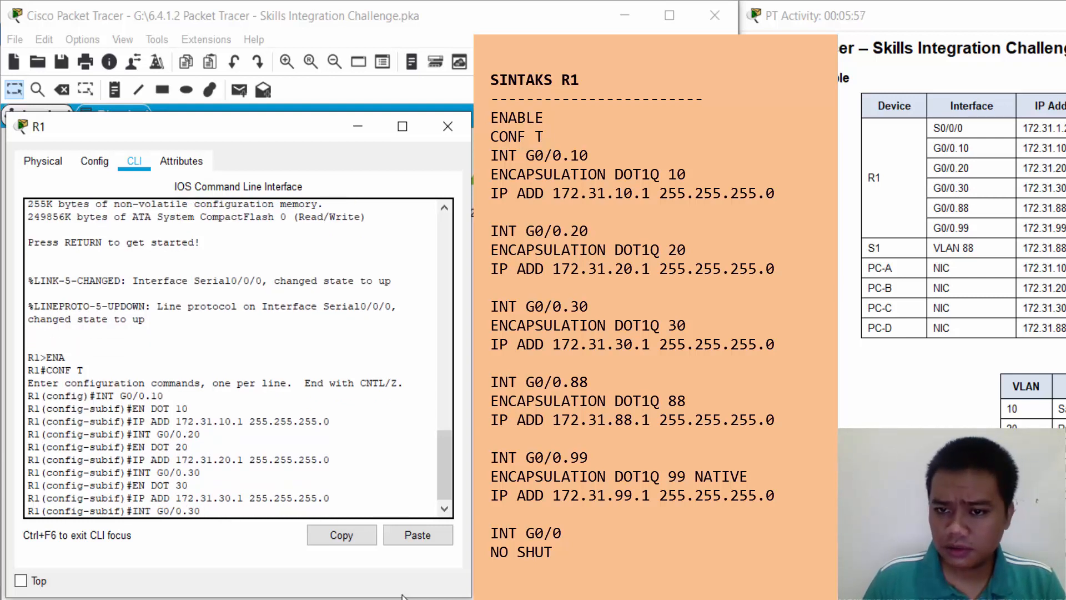
pyautogui.press('BackSpace')
pyautogui.press('BackSpace')
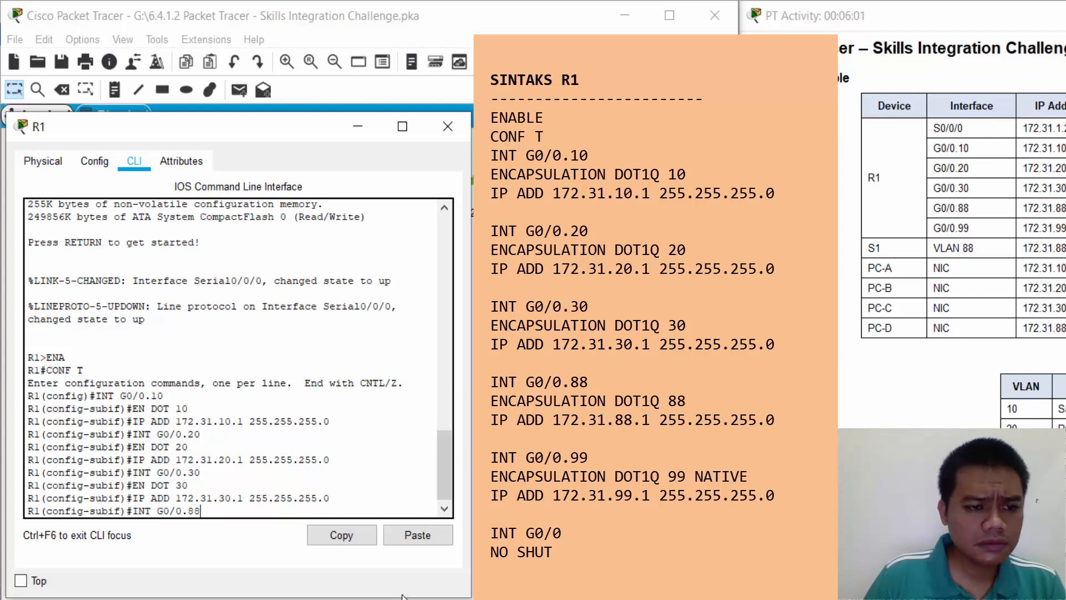
pyautogui.press('Return')
pyautogui.write('EN DOT 88')
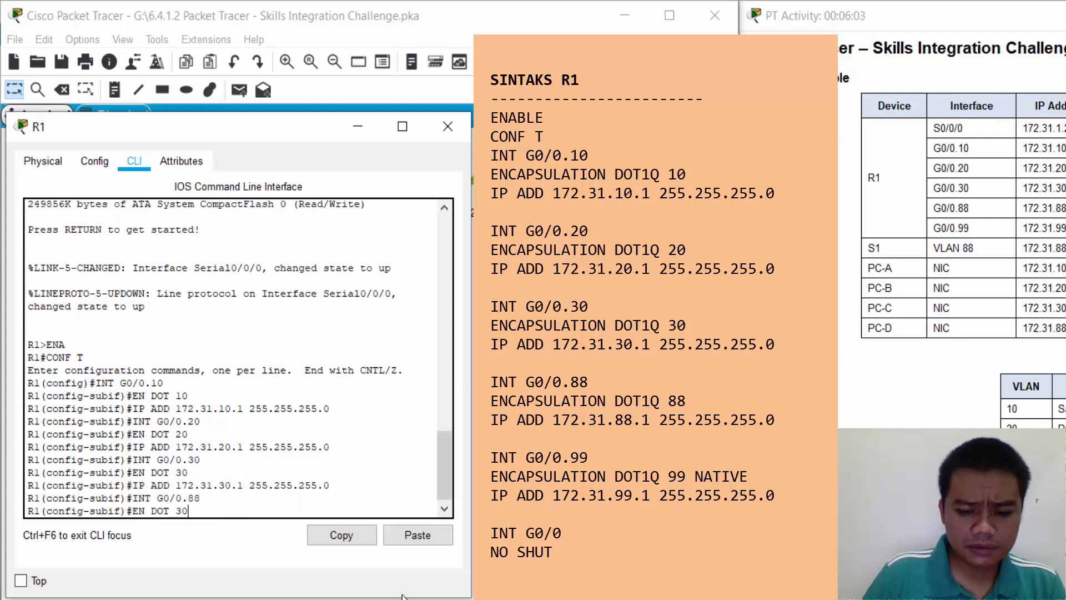
pyautogui.press('Return')
# Assign IP address 172.31.88.1 with subnet mask 255.255.255.0 to subinterface G0/0.88
pyautogui.press('Up')
pyautogui.press('Up')
pyautogui.press('Up')
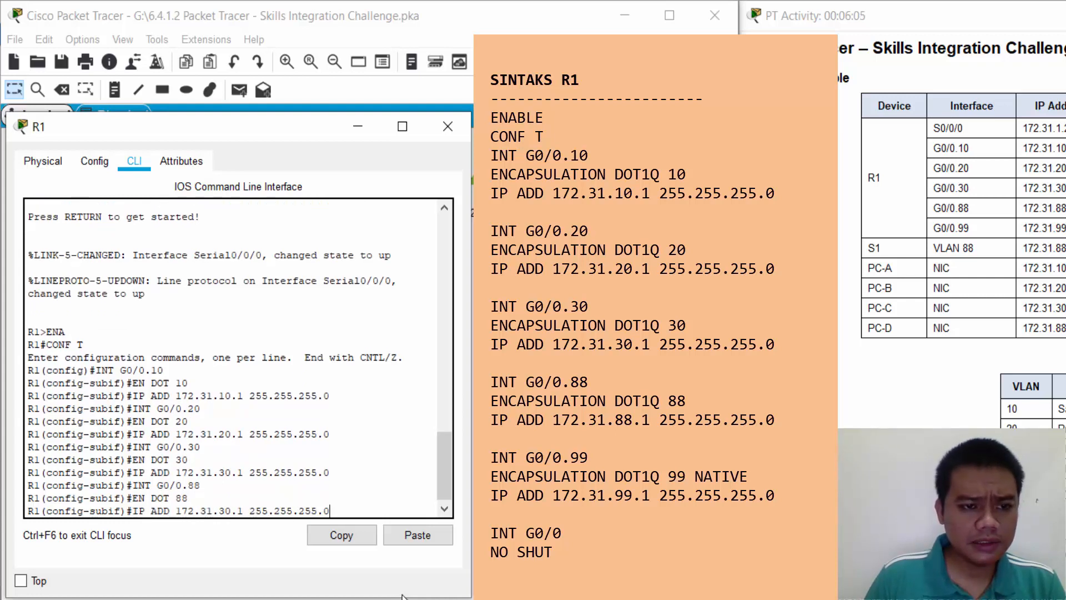
pyautogui.press('Left')
pyautogui.press('Left')
pyautogui.press('Left')
pyautogui.press('BackSpace')
pyautogui.press('BackSpace')
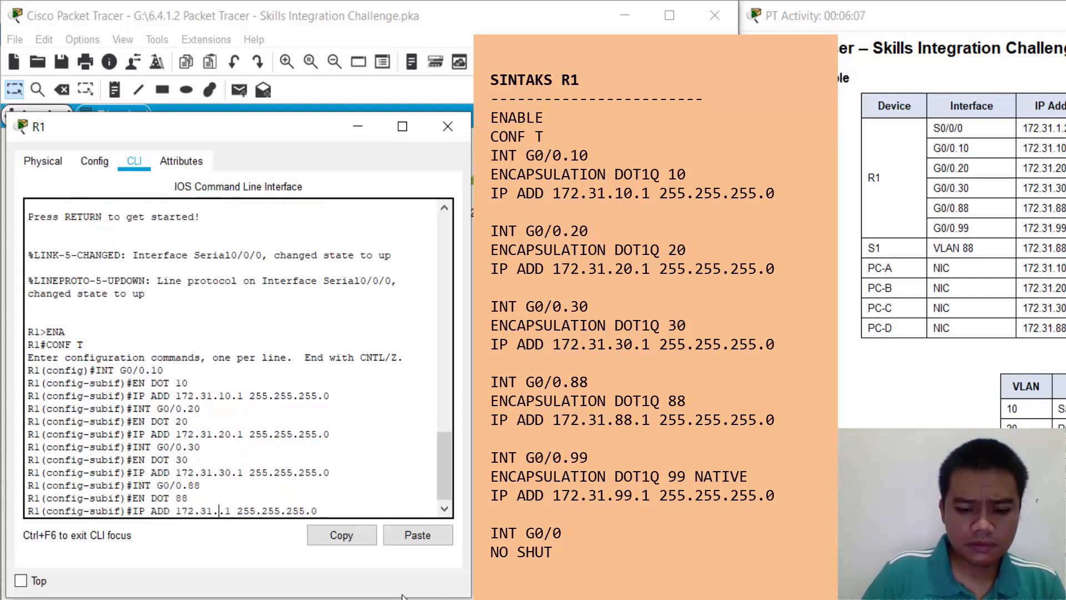
pyautogui.write('88')
pyautogui.press('Return')
# Create subinterface G0/0.99 on R1 and set its dot1Q encapsulation to VLAN 99 as the native VLAN
pyautogui.press('Up')
pyautogui.press('Up')
pyautogui.press('Up')
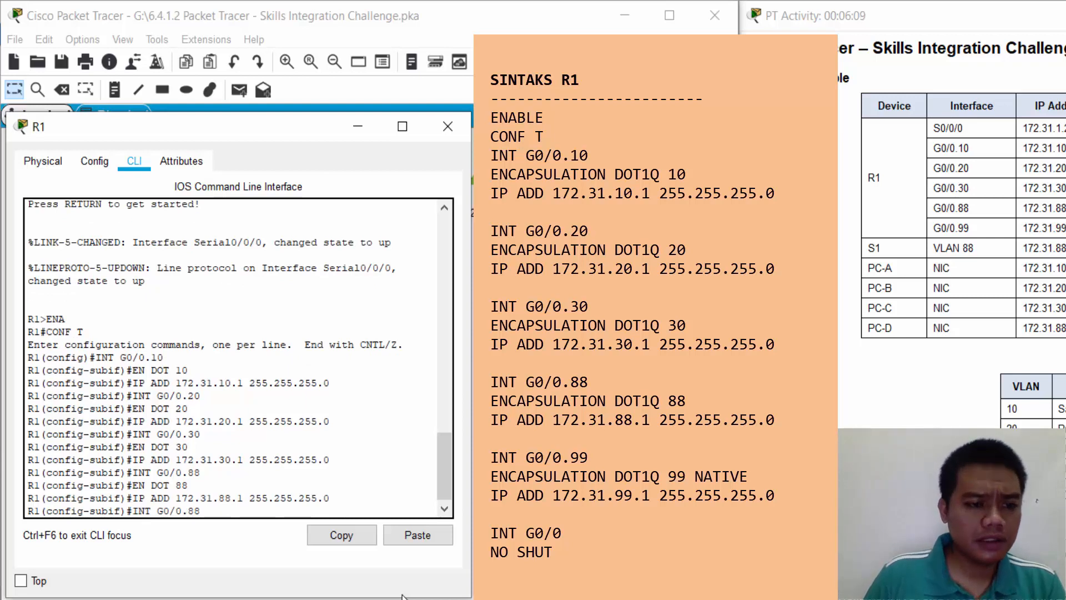
pyautogui.write('99')
pyautogui.press('Return')
pyautogui.press('Up')
pyautogui.press('Up')
pyautogui.press('Up')
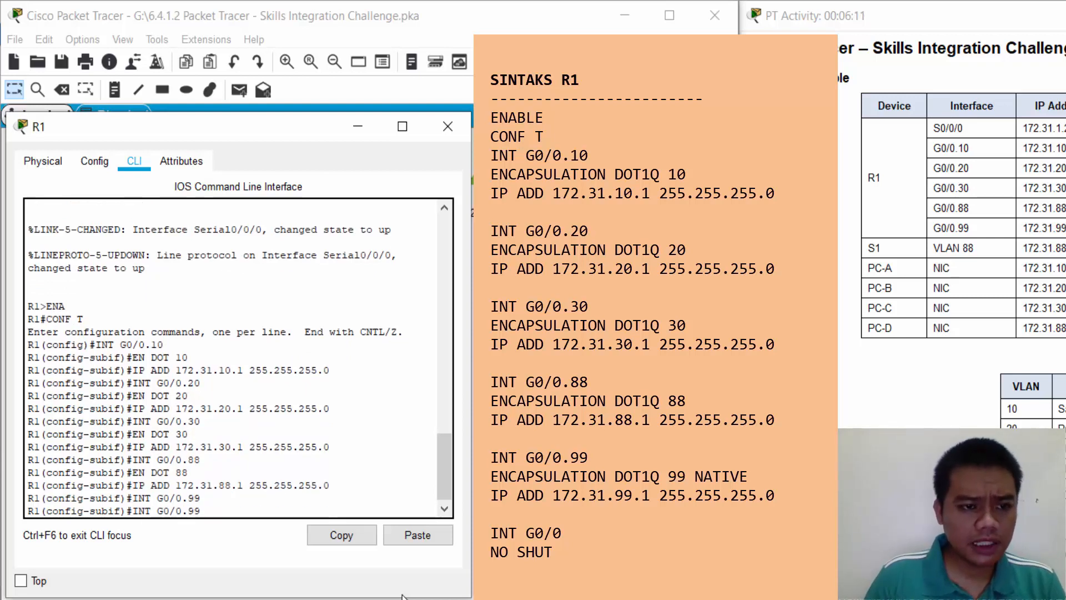
pyautogui.press('BackSpace')
pyautogui.press('BackSpace')
pyautogui.write('9')
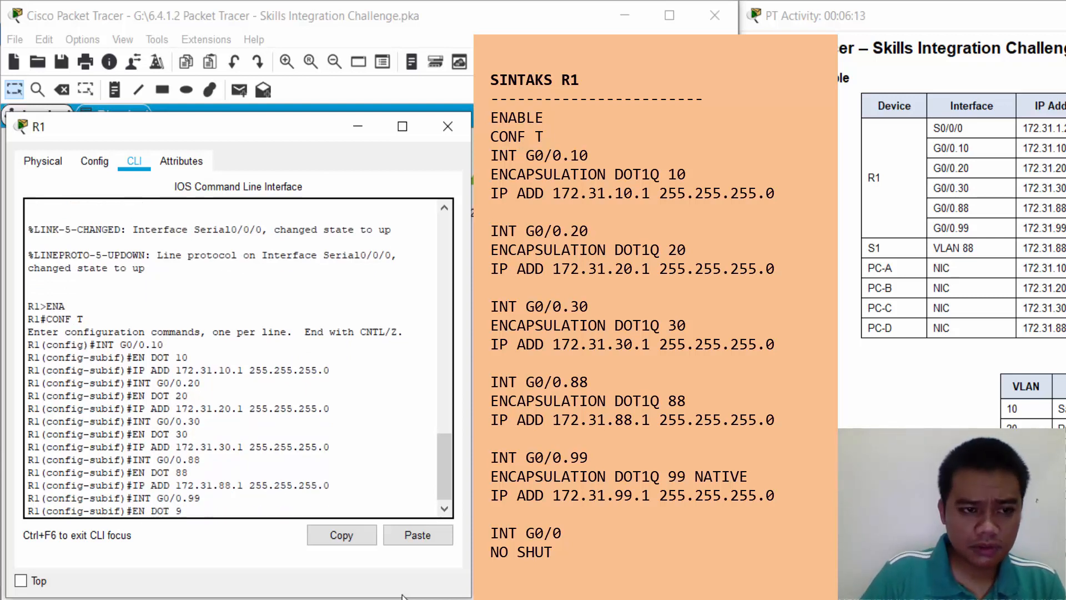
pyautogui.write('9 ?')
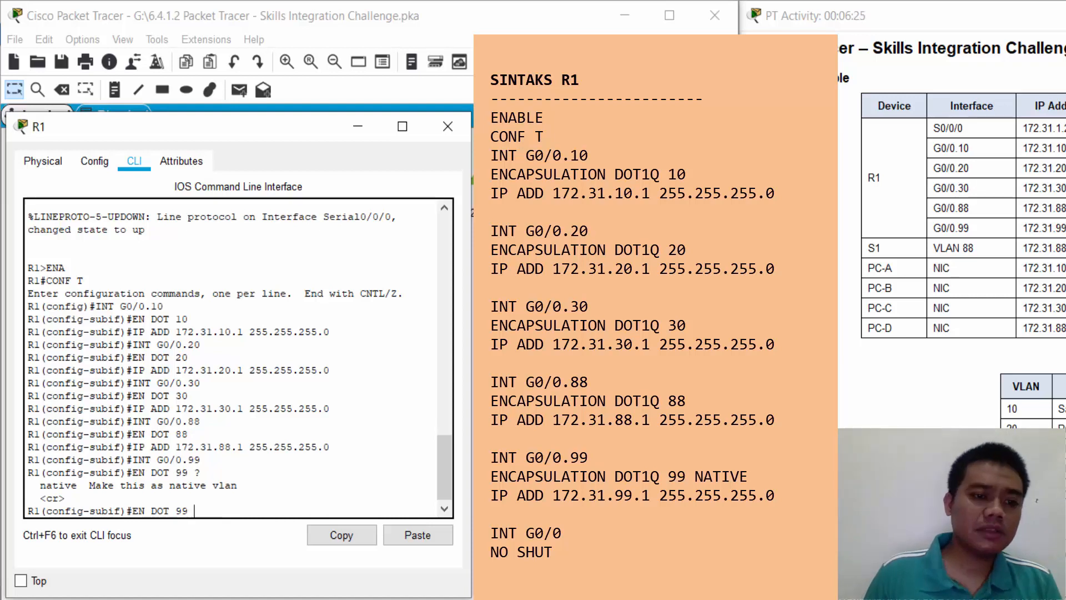
pyautogui.write('NATIVE')
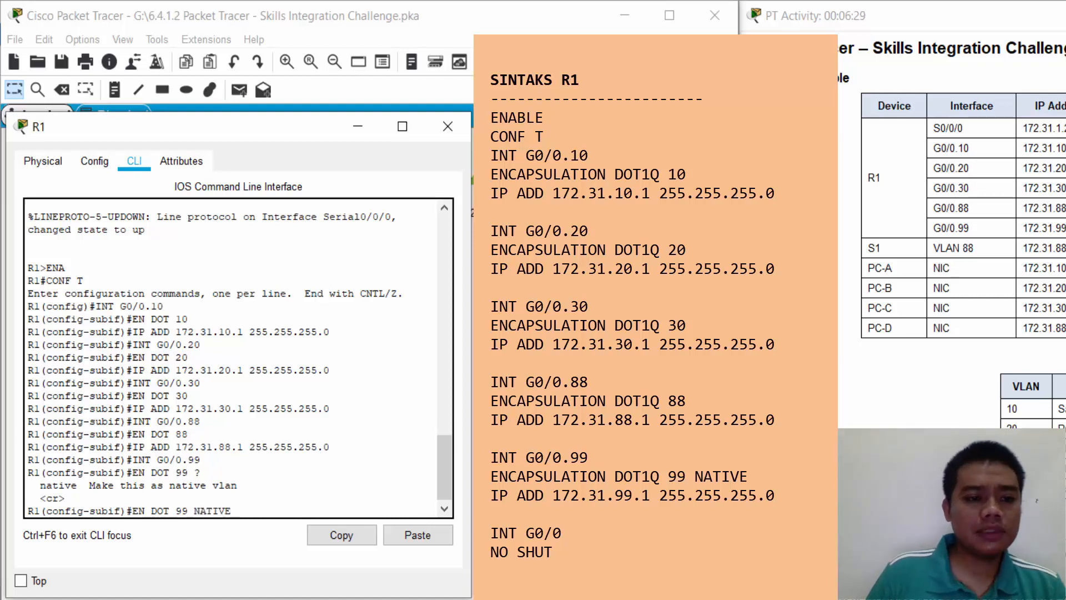
pyautogui.press('Return')
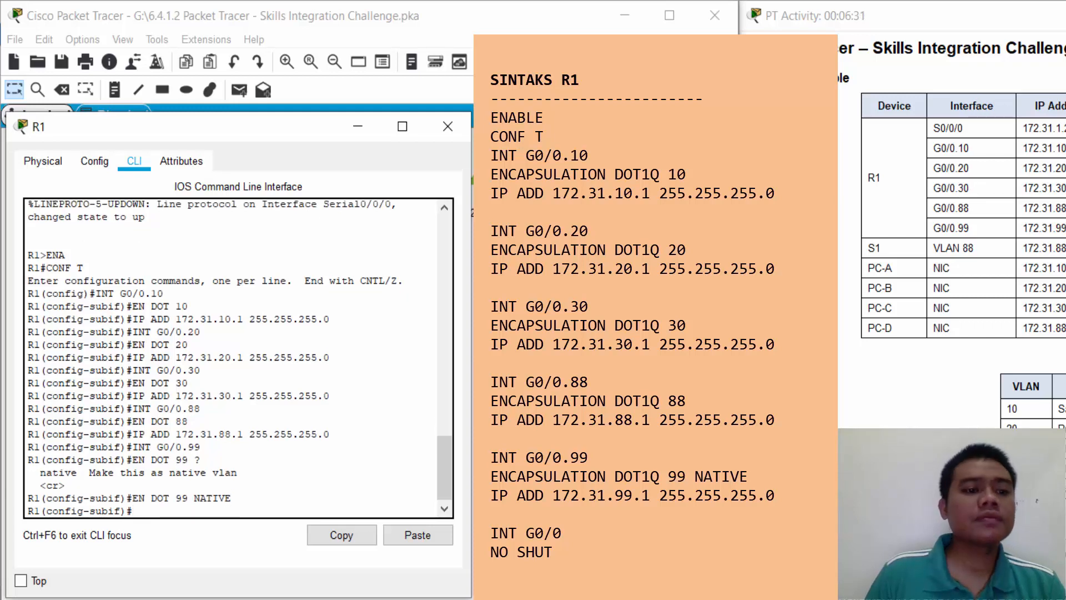
# Assign IP address 172.31.99.1 with subnet mask 255.255.255.0 to subinterface G0/0.99
pyautogui.press('Up')
pyautogui.press('Up')
pyautogui.press('Up')
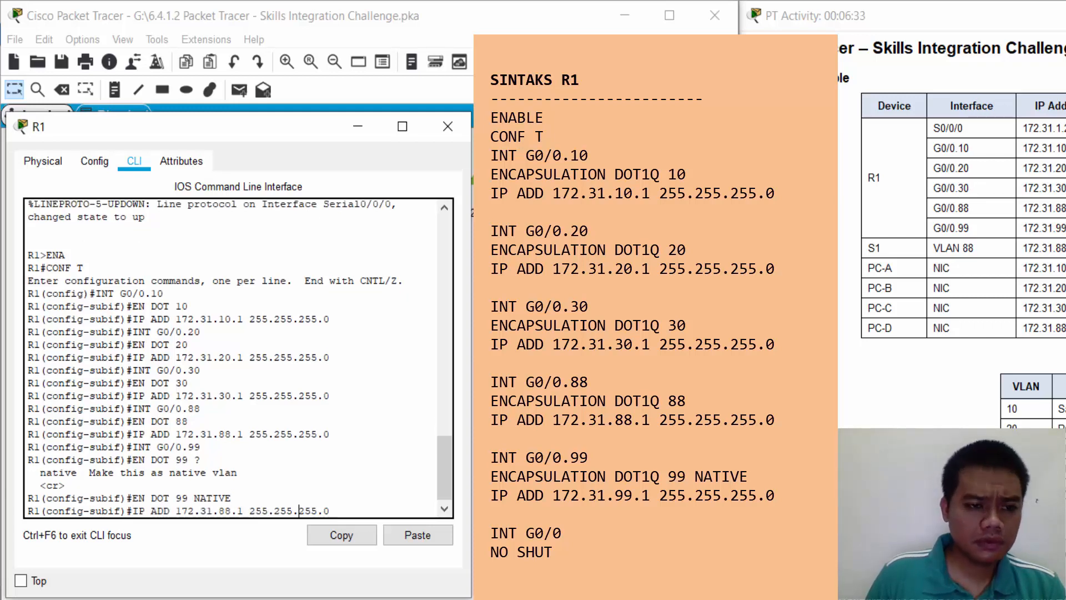
pyautogui.press('Left')
pyautogui.press('Left')
pyautogui.press('Left')
pyautogui.press('Left')
pyautogui.press('Left')
pyautogui.press('Left')
pyautogui.press('Left')
pyautogui.press('Left')
pyautogui.press('Left')
pyautogui.press('Left')
pyautogui.press('Left')
pyautogui.press('BackSpace')
pyautogui.press('BackSpace')
pyautogui.write('99')
pyautogui.press('Return')
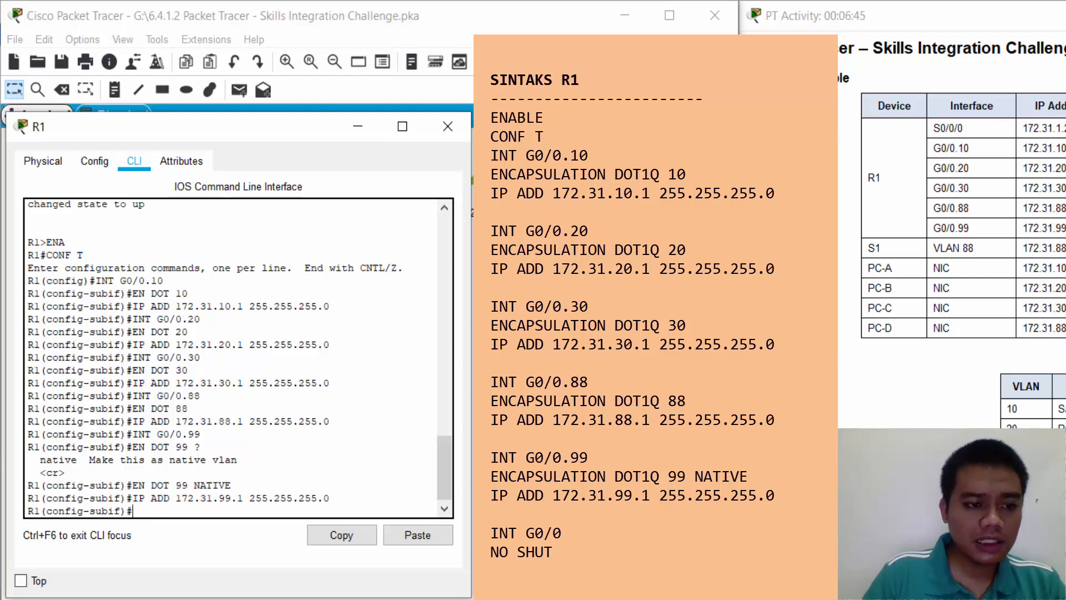
# Enable R1's physical interface G0/0 with no shutdown and close the router's window
pyautogui.write('INT G0/0')
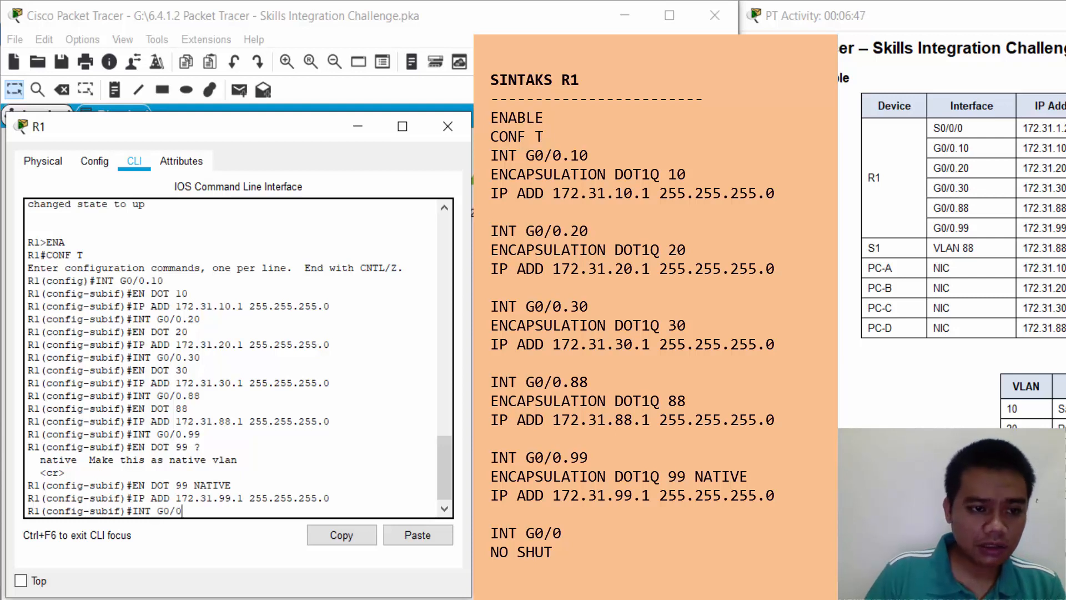
pyautogui.press('Return')
pyautogui.write('NO SHUT')
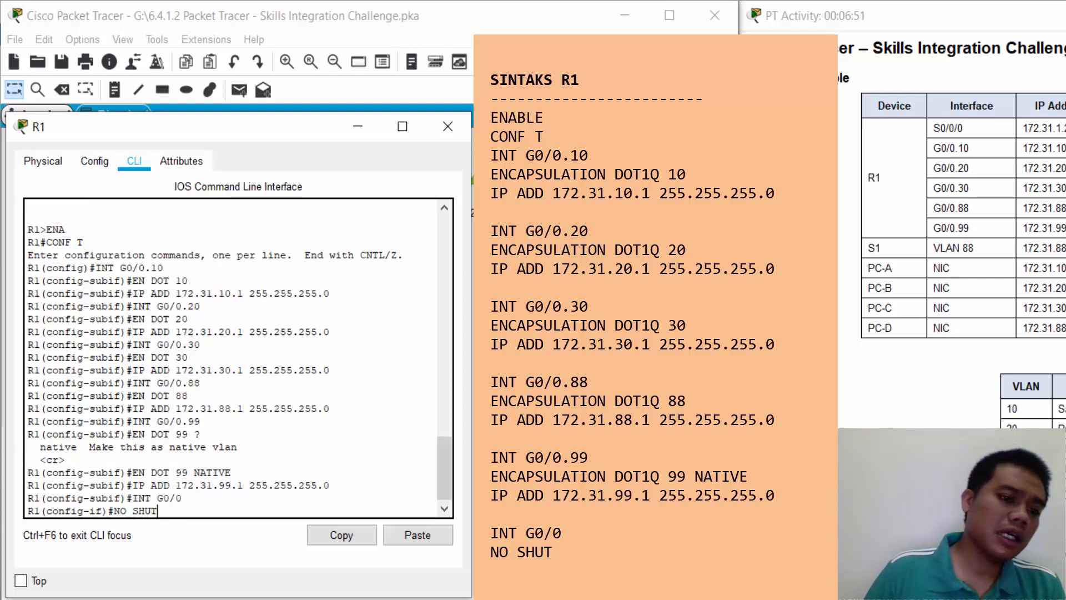
pyautogui.press('Return')
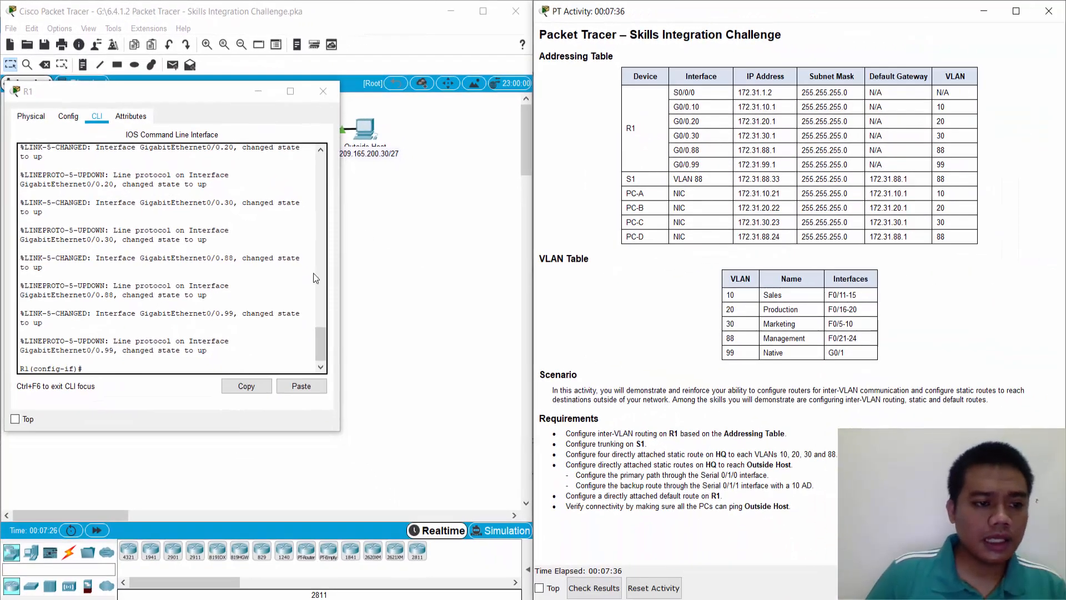
pyautogui.click(154, 372)
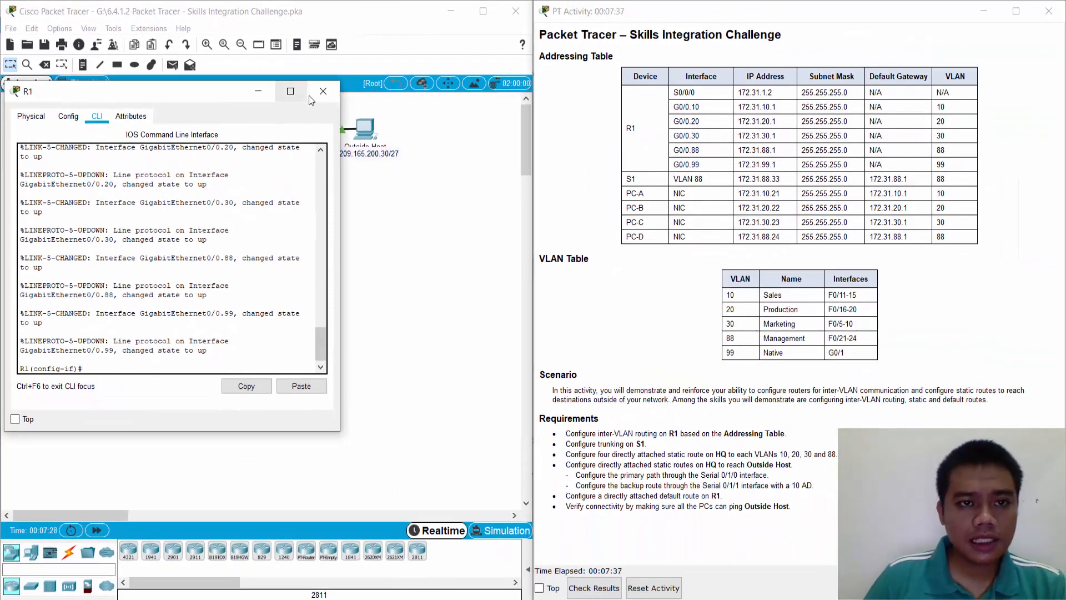
pyautogui.click(323, 92)
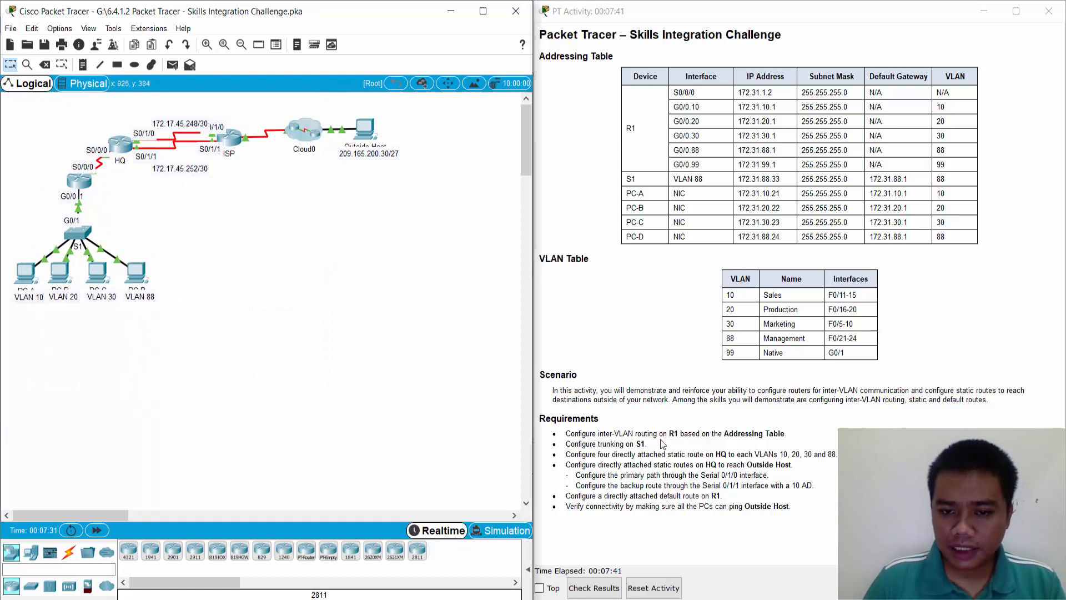
pyautogui.click(585, 434)
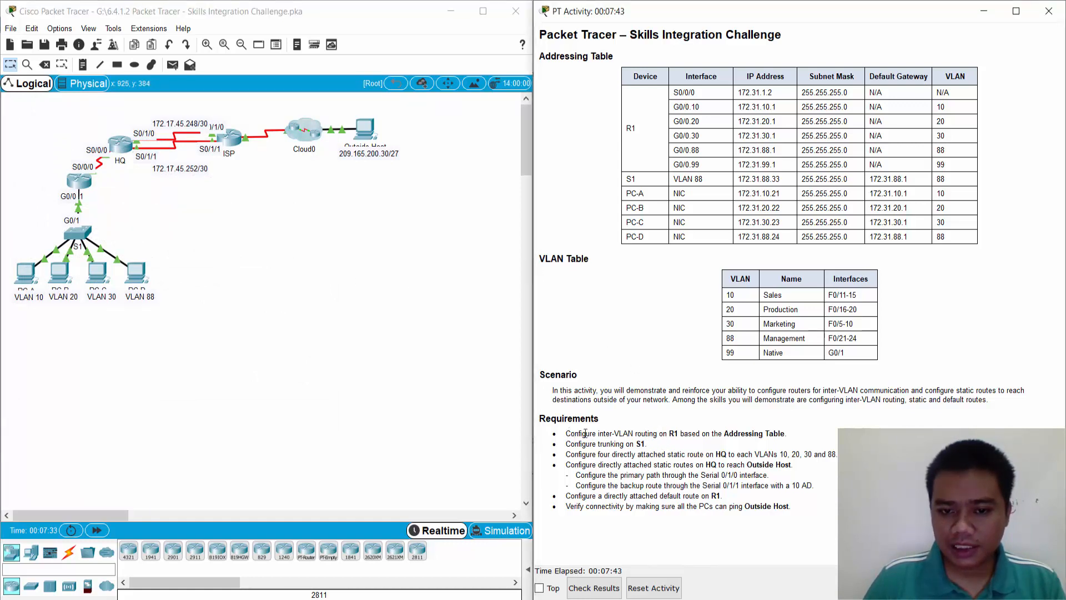
pyautogui.moveTo(770, 434); pyautogui.dragTo(565, 434)
pyautogui.click(787, 434)
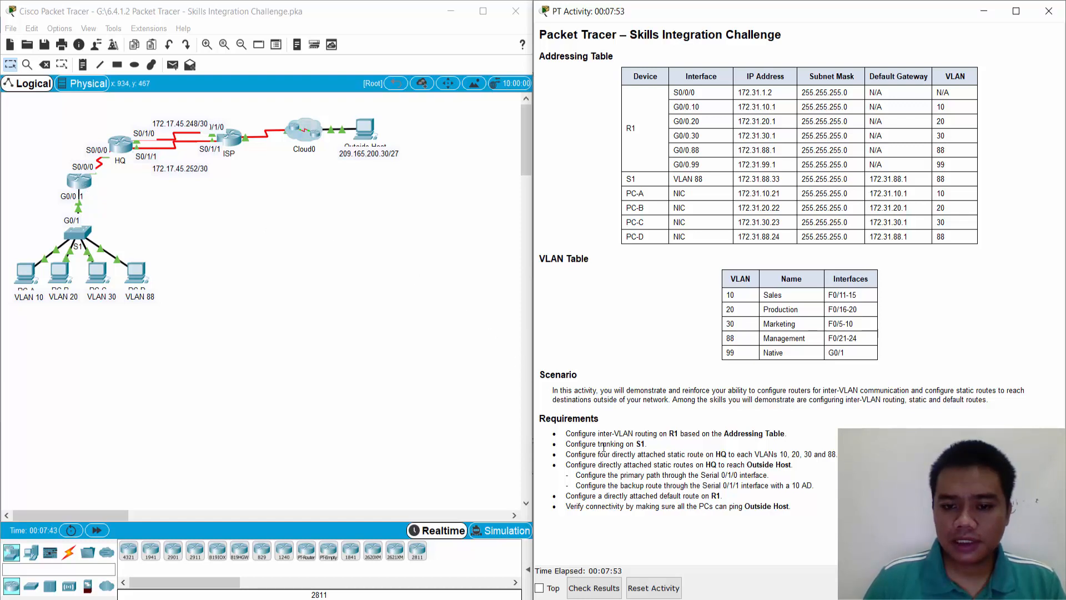
# Open switch S1's command line interface and enter global configuration mode
pyautogui.click(78, 234)
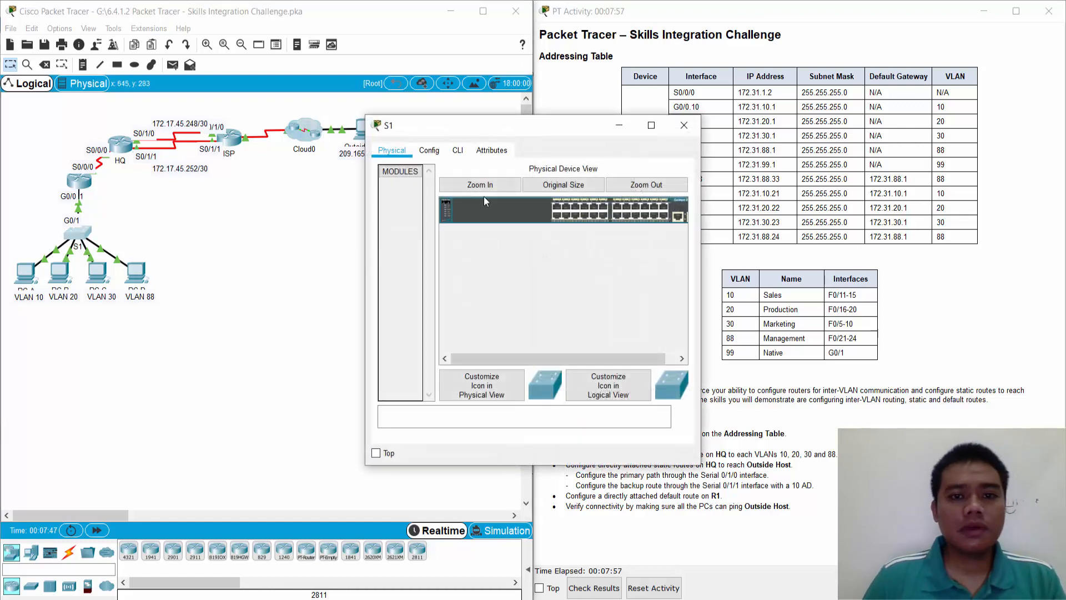
pyautogui.click(457, 150)
pyautogui.moveTo(473, 129); pyautogui.dragTo(109, 112)
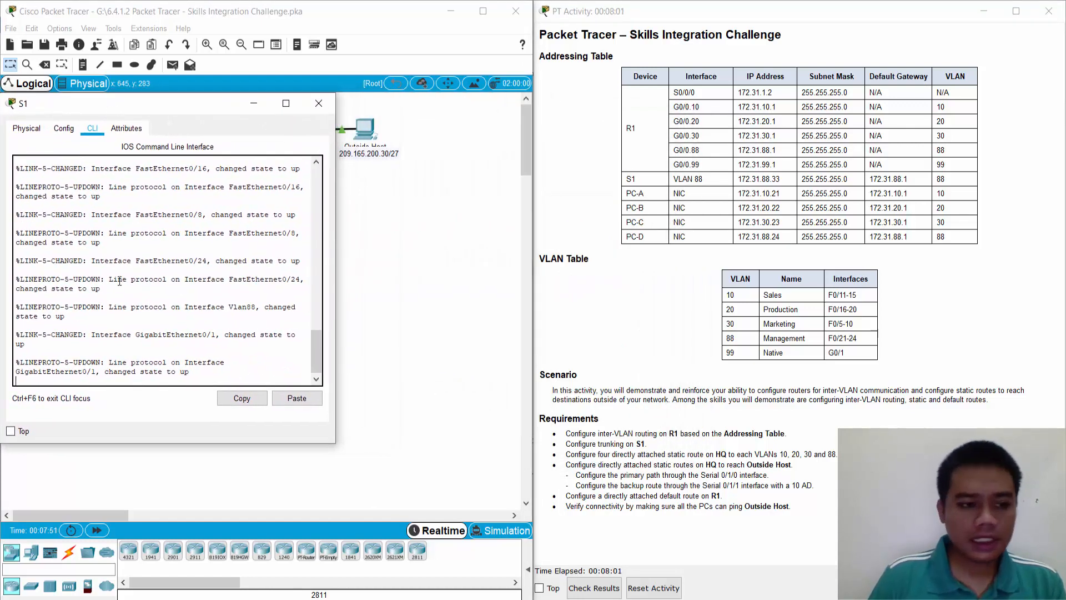
pyautogui.press('Return')
pyautogui.write('ENA')
pyautogui.press('Return')
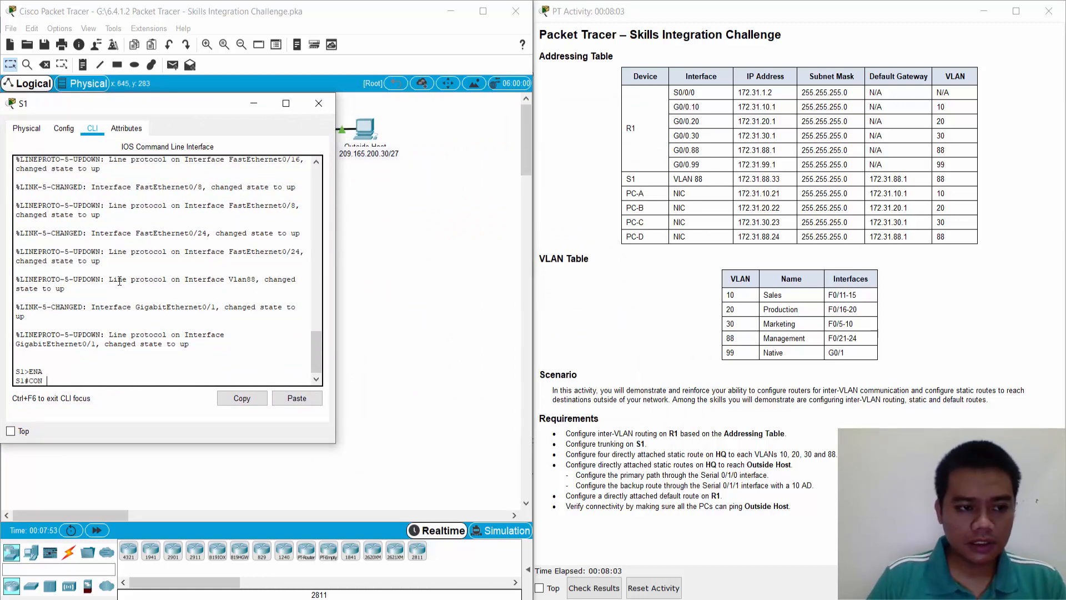
pyautogui.write('CONF T')
pyautogui.press('Return')
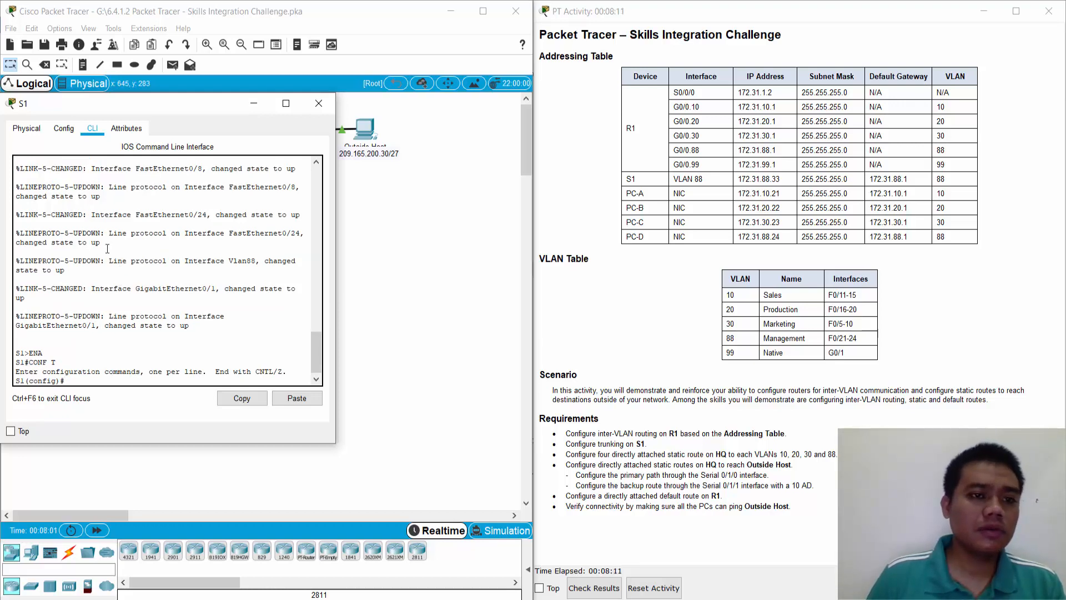
# Configure interface G0/1 on S1 as a trunk port with switchport mode trunk
pyautogui.moveTo(160, 115); pyautogui.dragTo(366, 176)
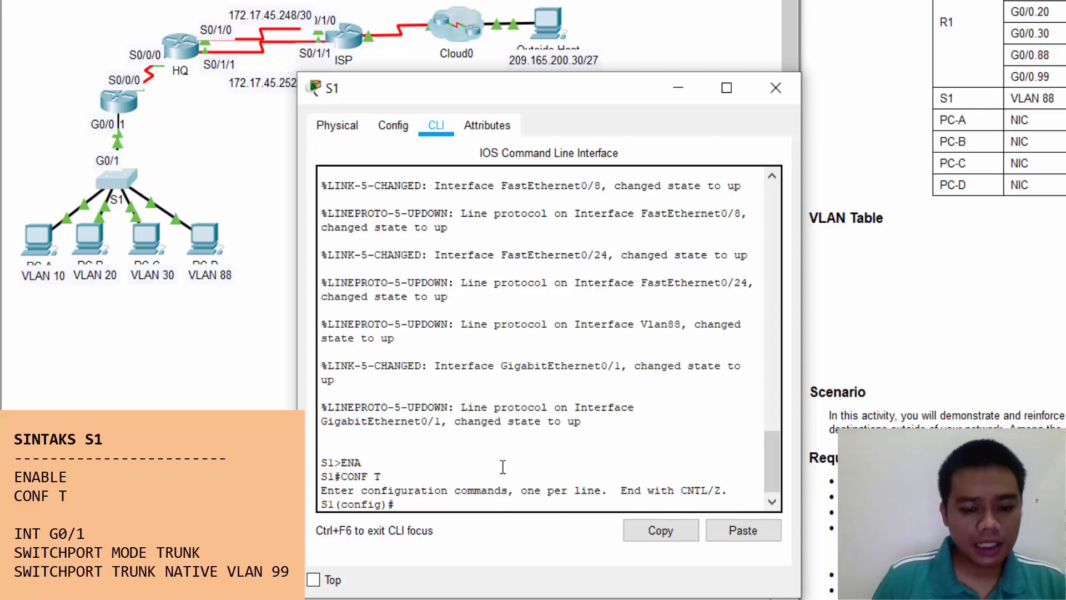
pyautogui.write('INT G0')
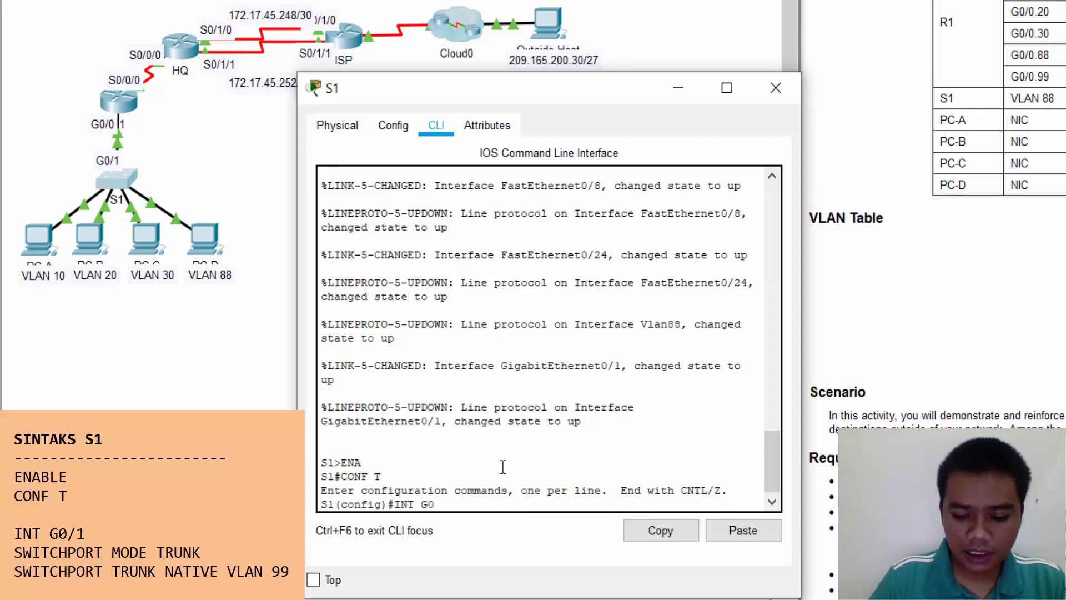
pyautogui.write('/1')
pyautogui.press('Return')
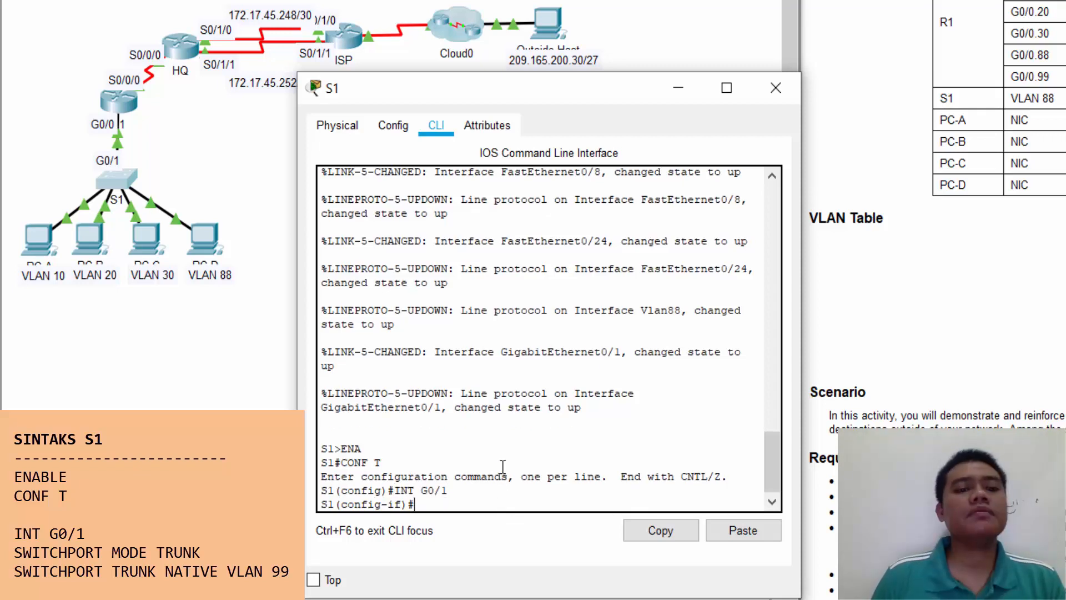
pyautogui.write('SW')
pyautogui.press('Tab')
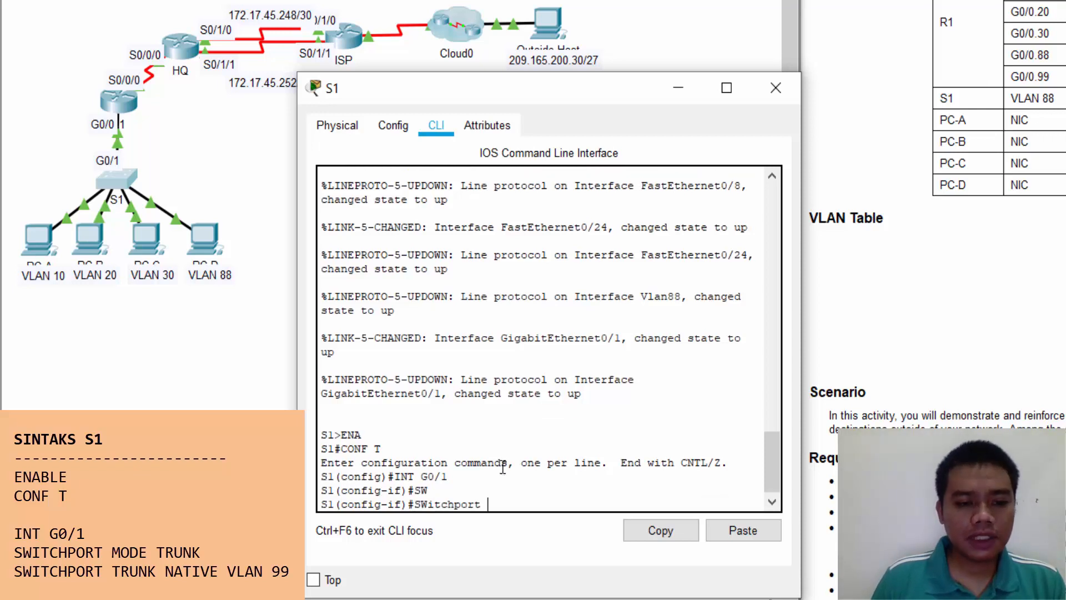
pyautogui.write('MODE')
pyautogui.press('Tab')
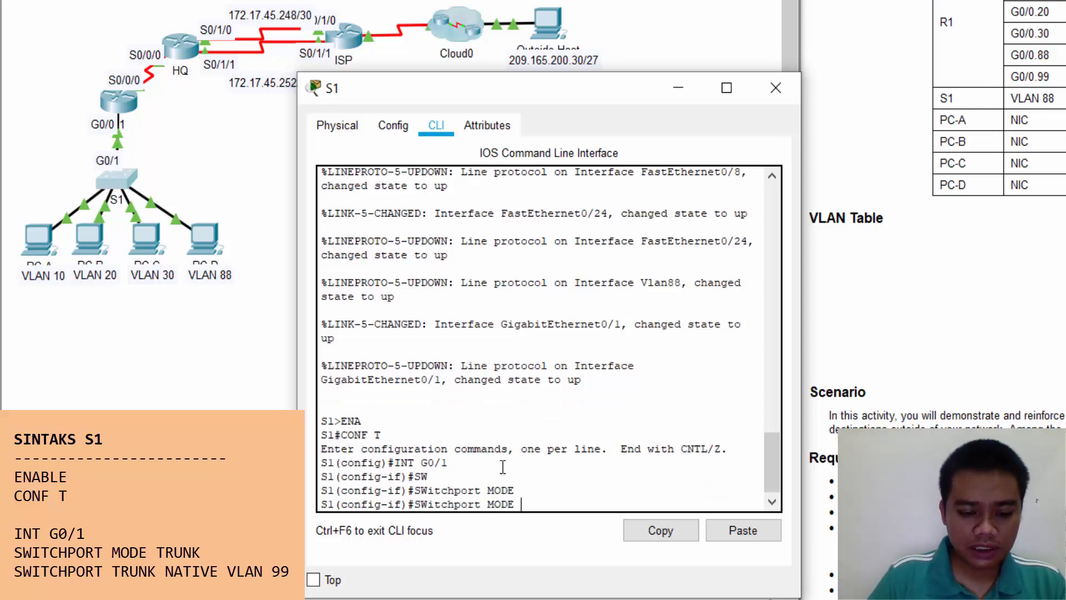
pyautogui.write('TR')
pyautogui.press('Tab')
pyautogui.press('Return')
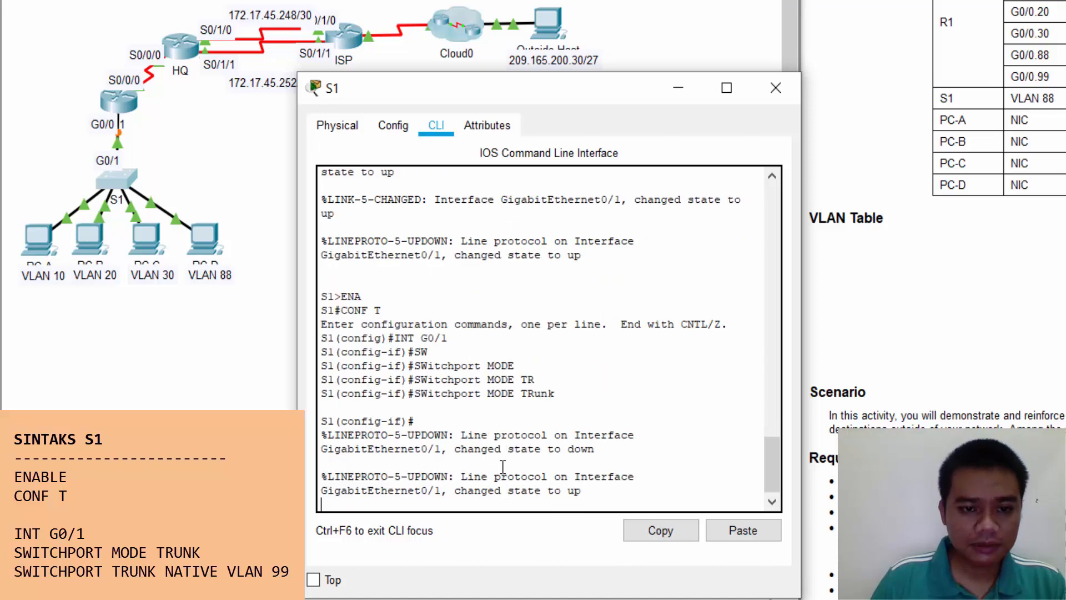
pyautogui.press('Return')
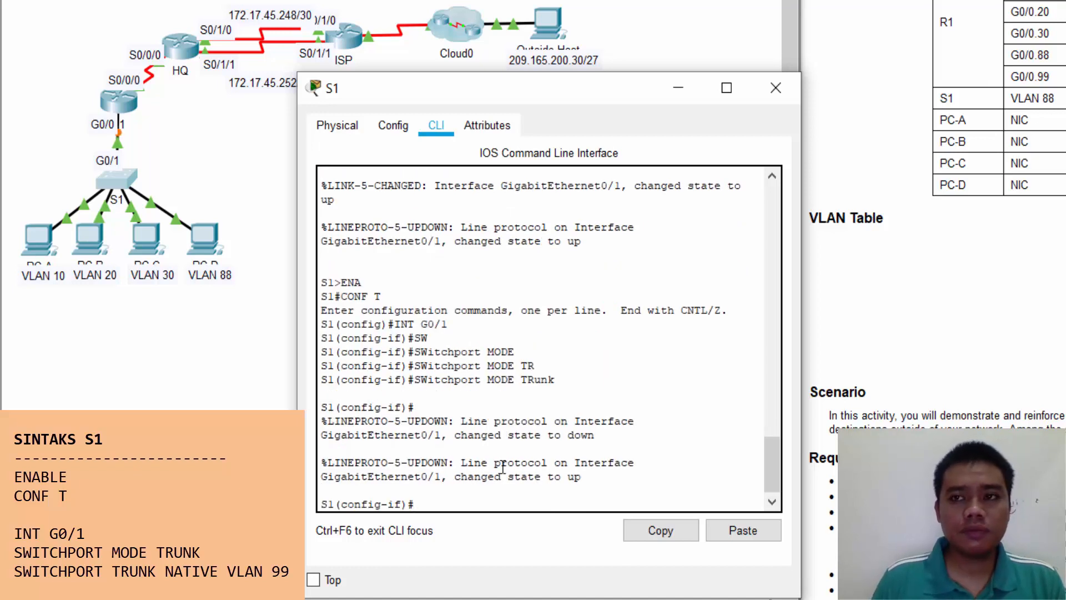
# Set the native VLAN of S1's G0/1 trunk to VLAN 99 and close the switch's window
pyautogui.write('SW')
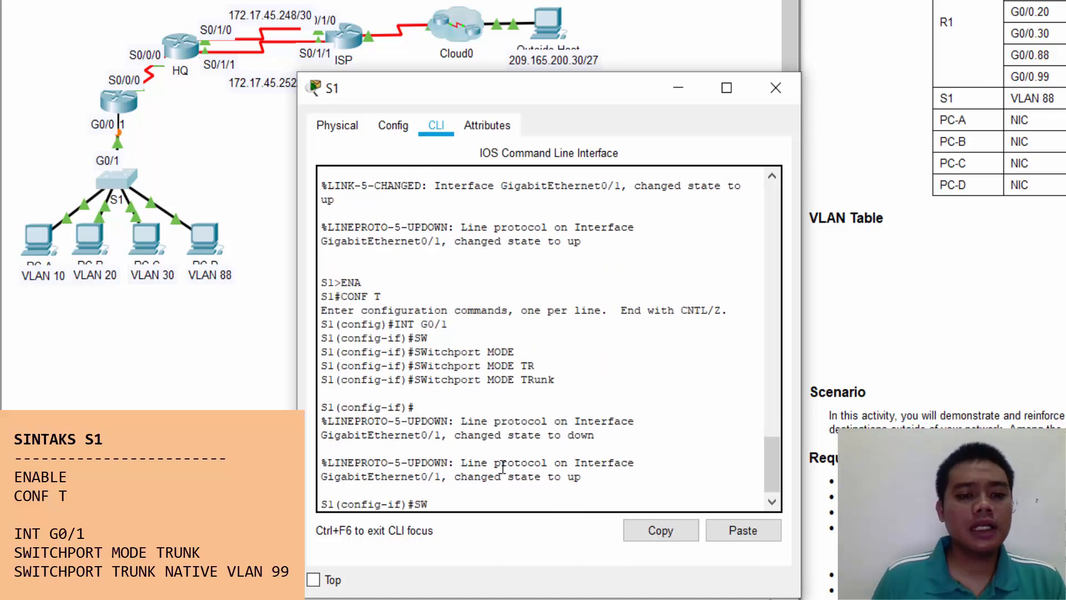
pyautogui.press('Tab')
pyautogui.write('TR')
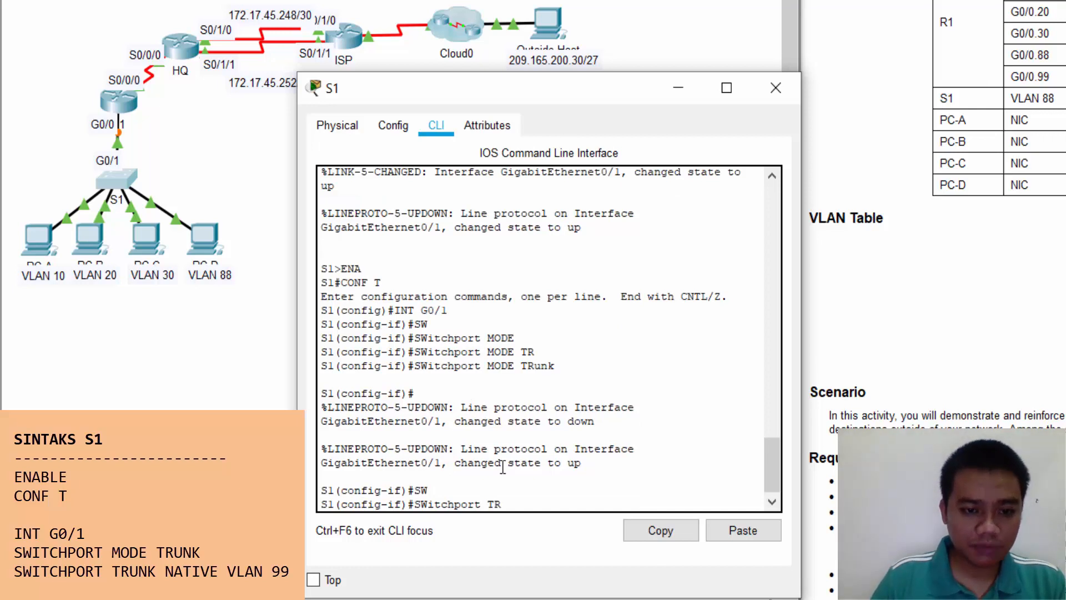
pyautogui.press('Tab')
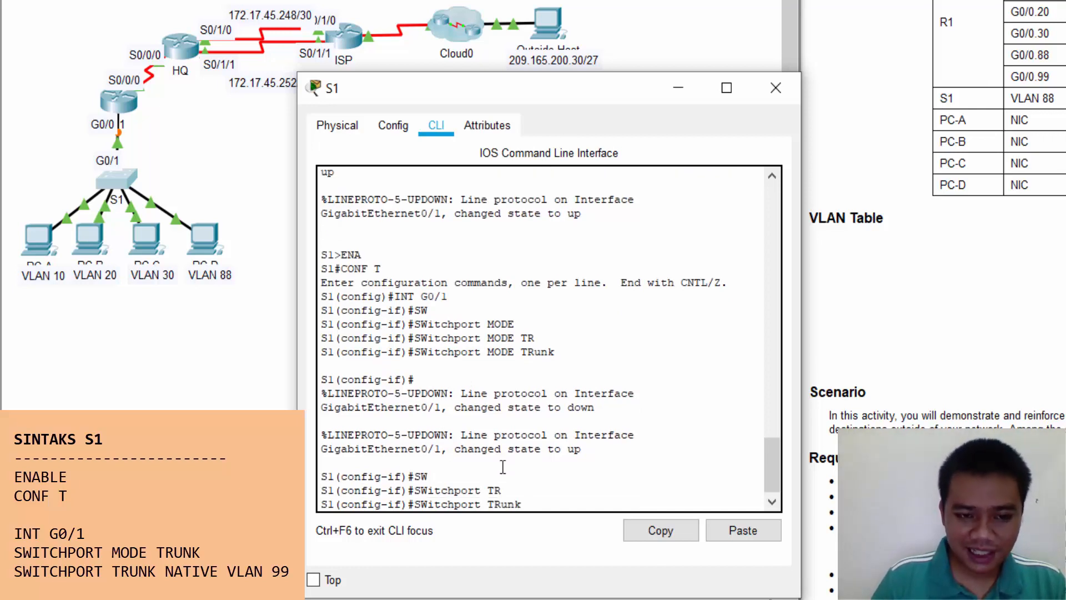
pyautogui.write('?NA')
pyautogui.press('Tab')
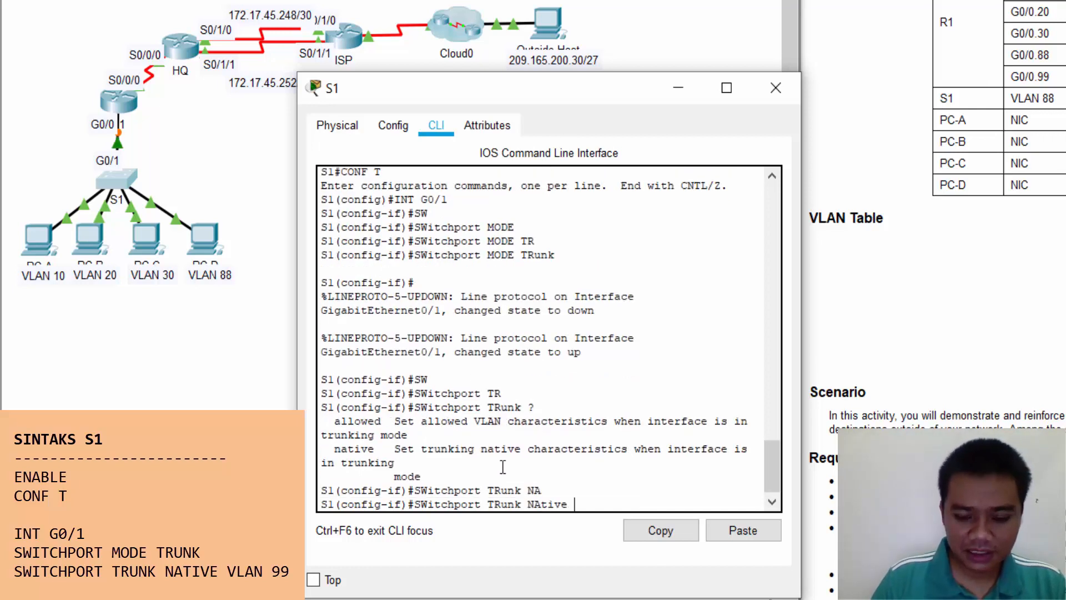
pyautogui.write('?VLAN 99')
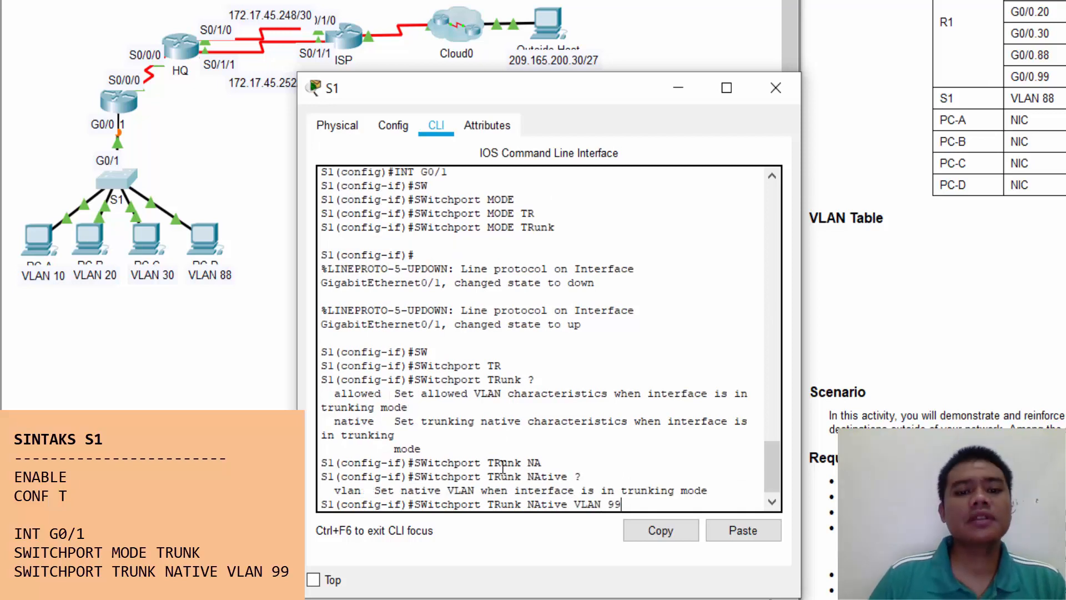
pyautogui.press('Return')
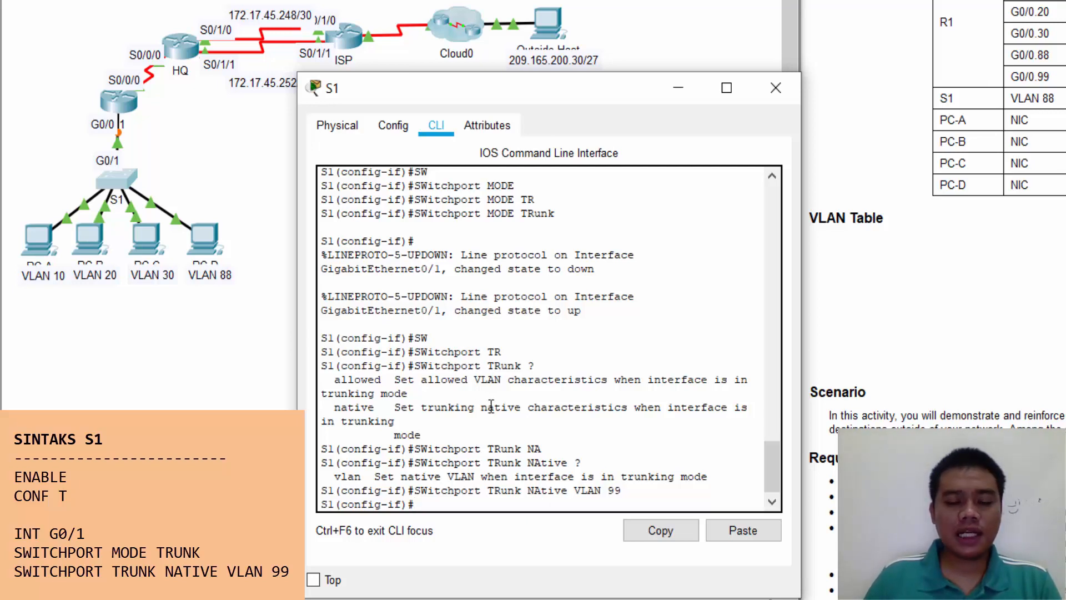
pyautogui.scroll(3, 507, 430)
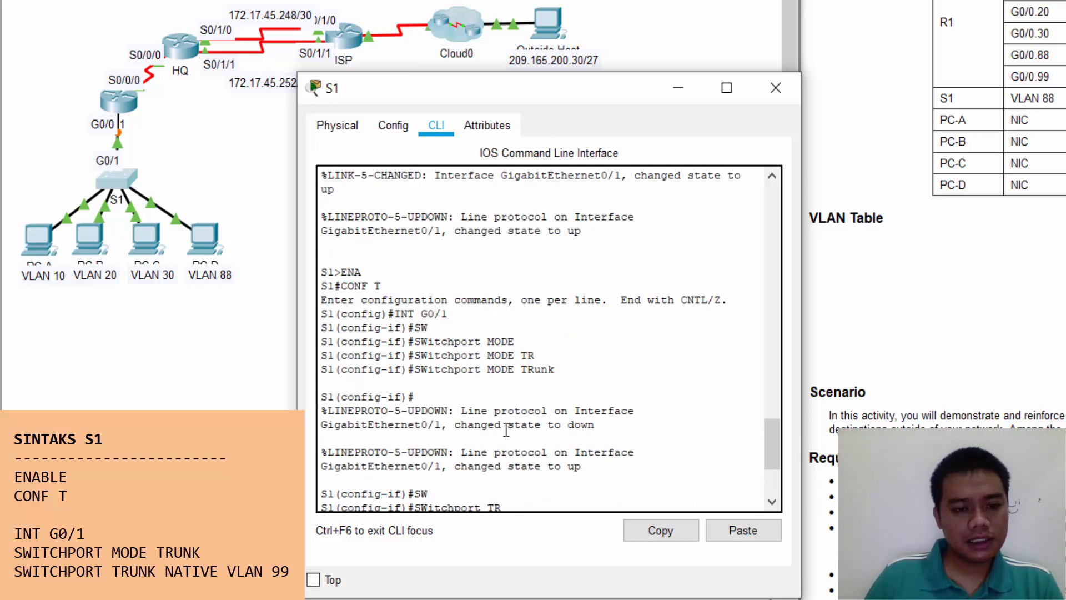
pyautogui.scroll(-3, 507, 432)
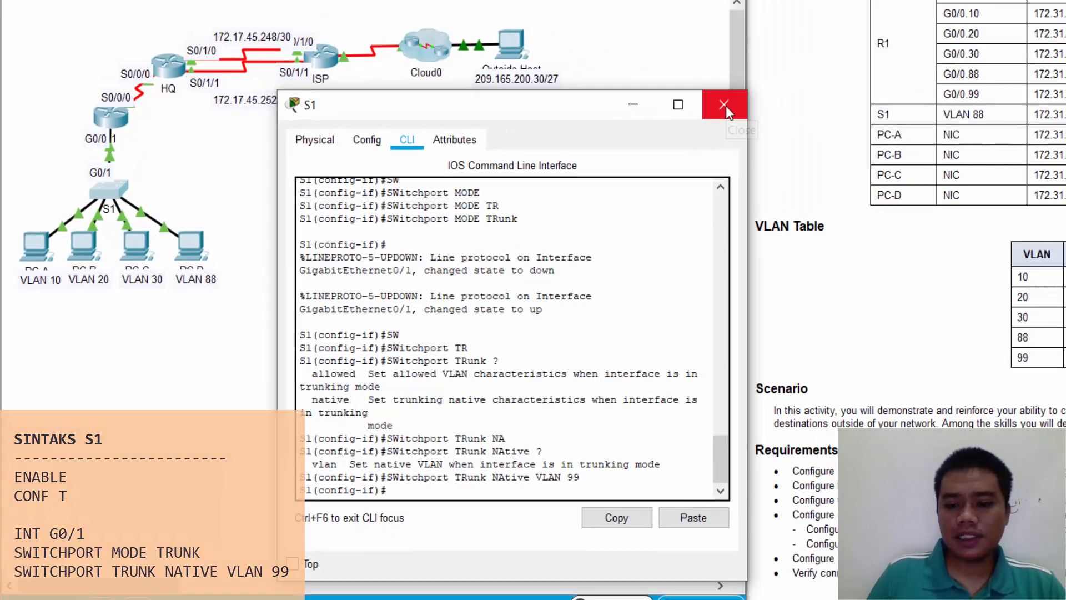
pyautogui.click(776, 88)
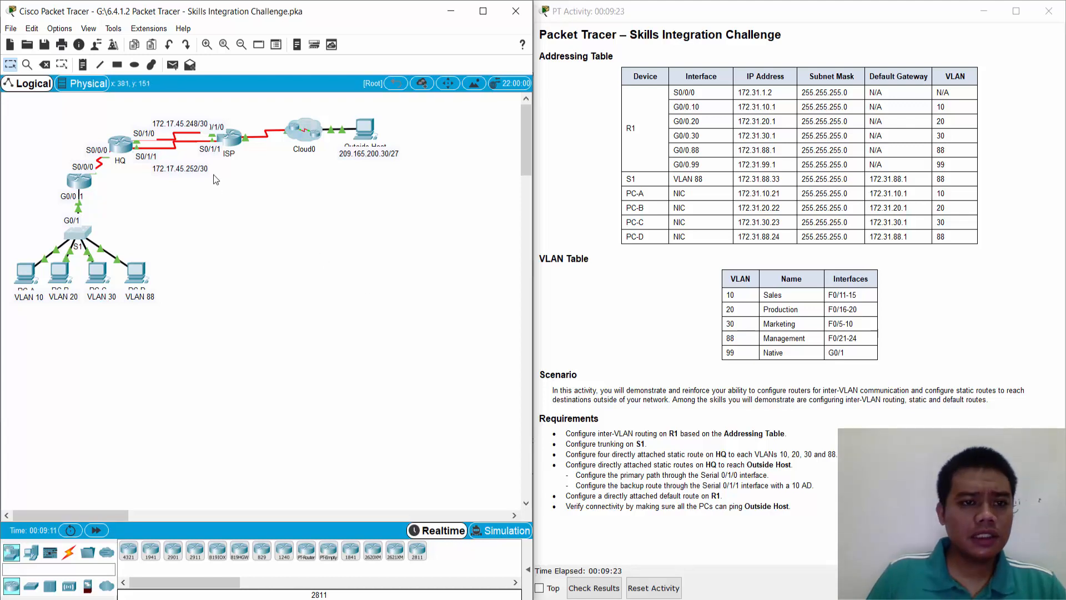
# Open router HQ's command line interface and enter global configuration mode
pyautogui.click(120, 147)
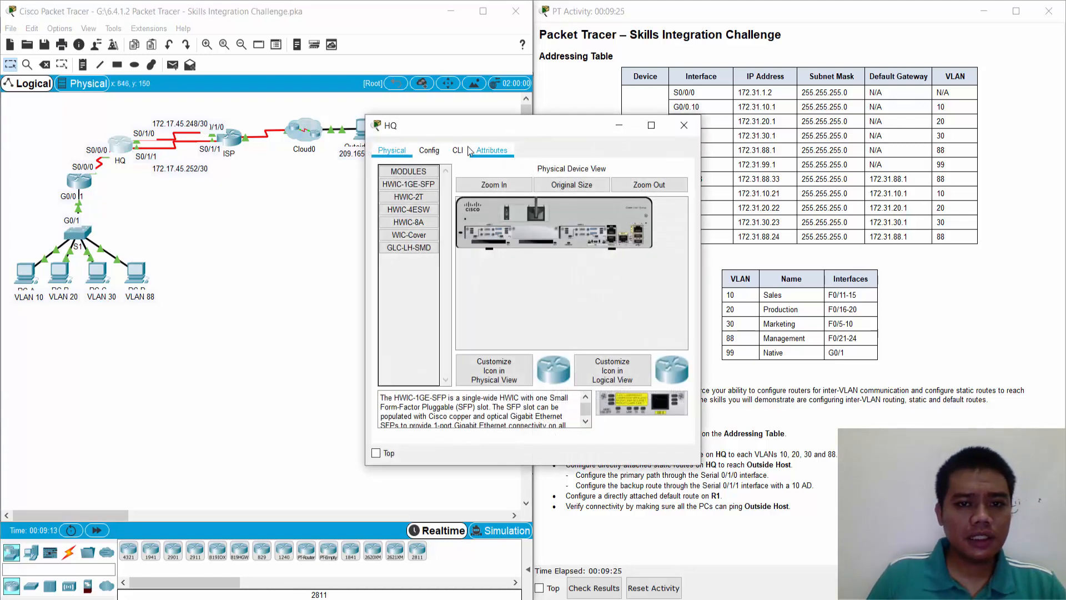
pyautogui.moveTo(480, 131); pyautogui.dragTo(137, 129)
pyautogui.click(204, 160)
pyautogui.press('Return')
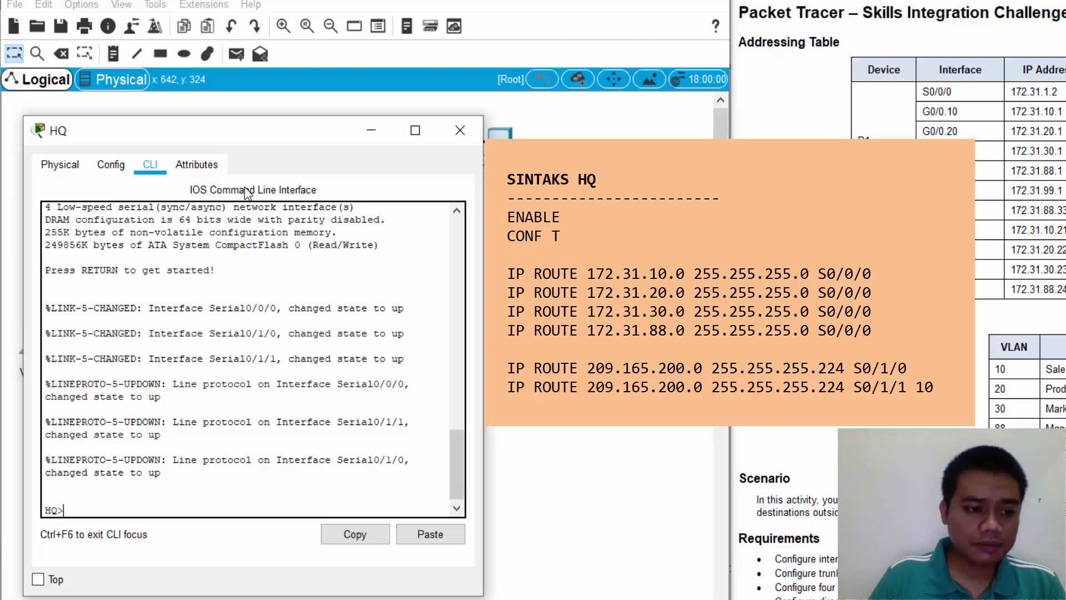
pyautogui.write('ENA')
pyautogui.press('Return')
pyautogui.write('CONF T')
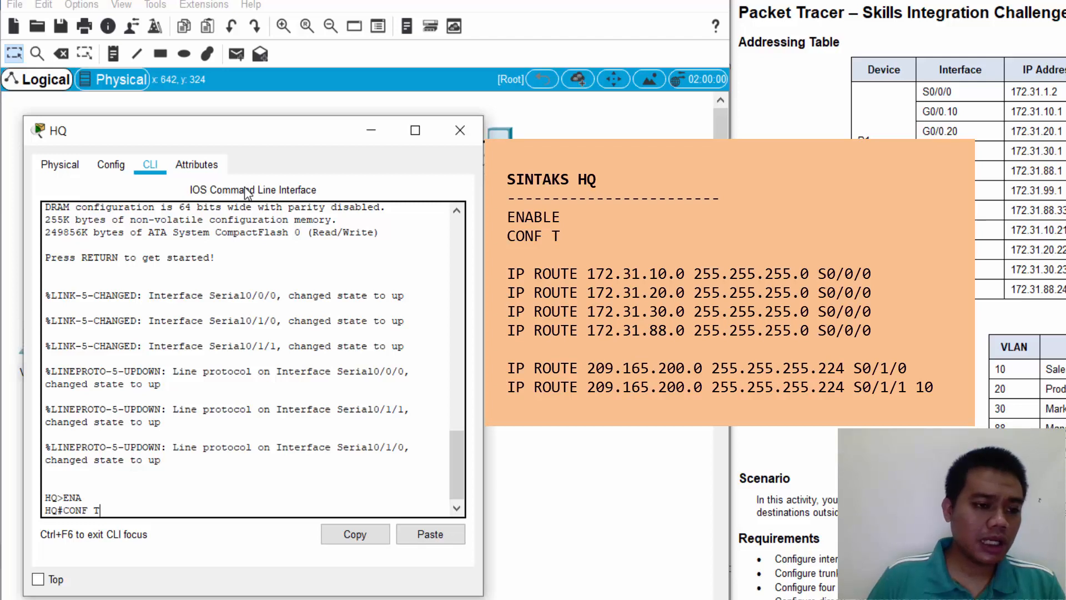
pyautogui.press('Return')
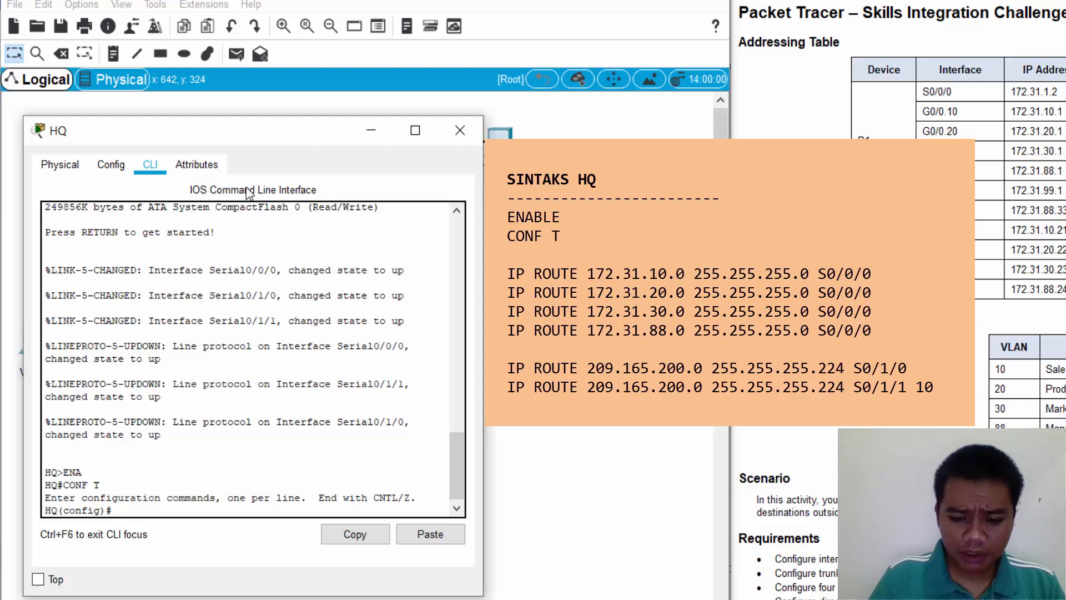
# Add a directly attached static route on HQ to 172.31.10.0 with mask 255.255.255.0 through S0/0/0
pyautogui.write('IP ROUTE')
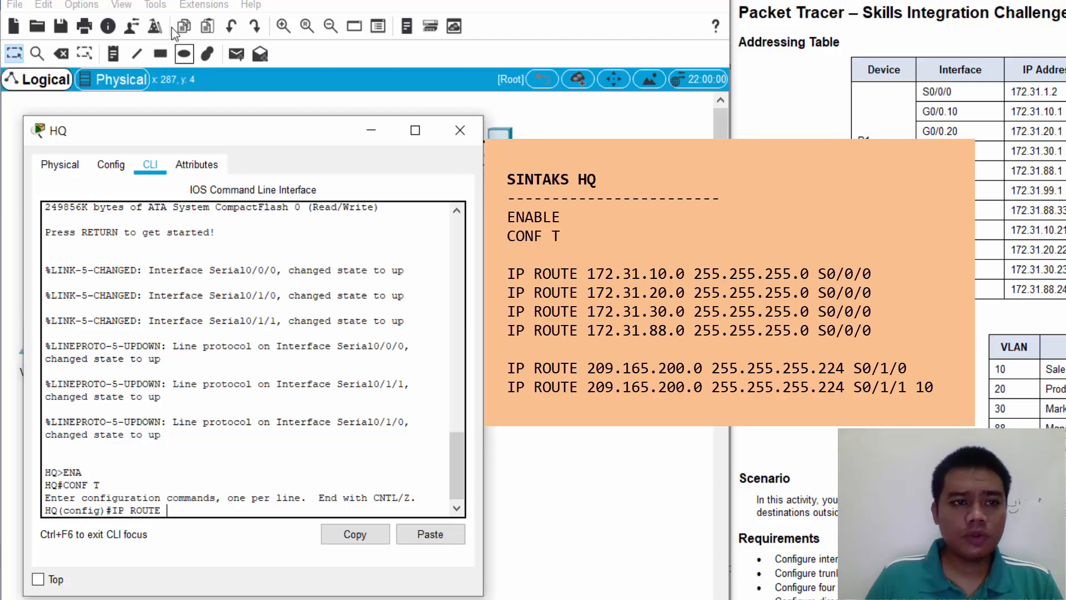
pyautogui.moveTo(231, 136); pyautogui.dragTo(654, 135)
pyautogui.click(100, 448)
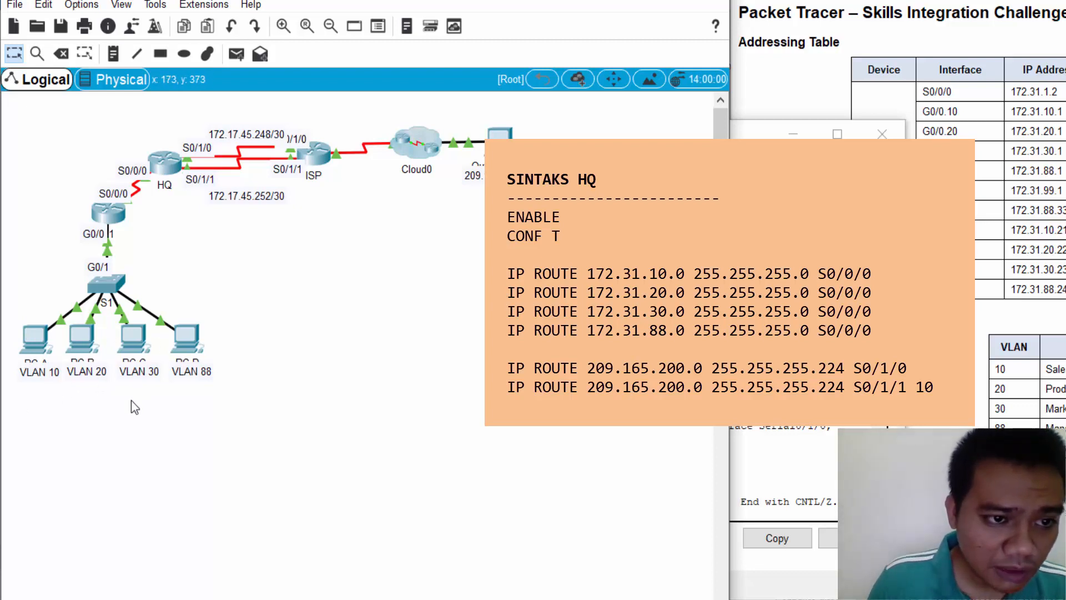
pyautogui.click(794, 359)
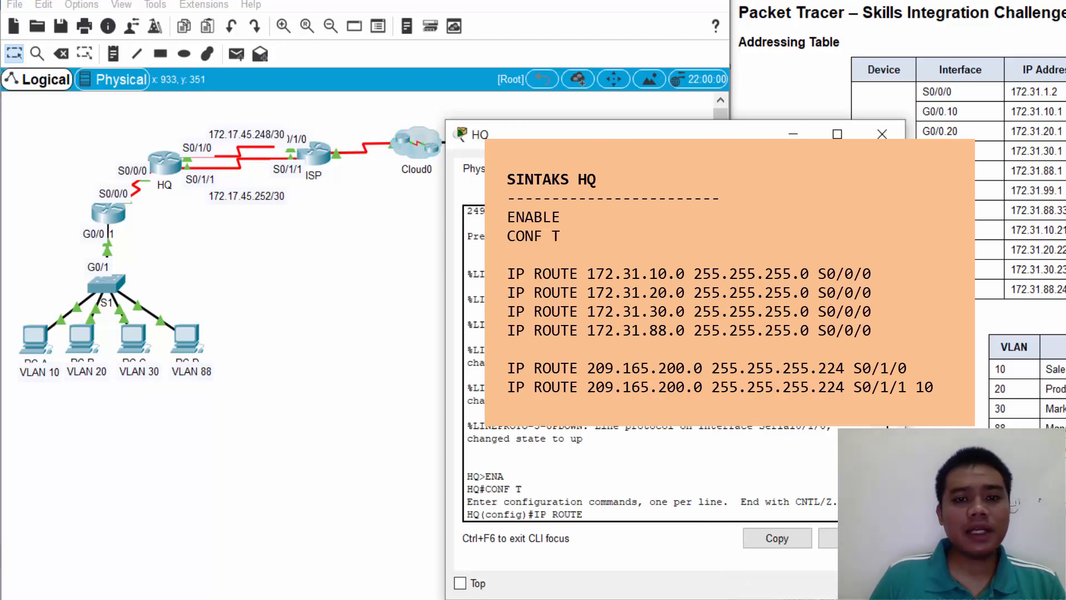
pyautogui.moveTo(659, 143); pyautogui.dragTo(434, 105)
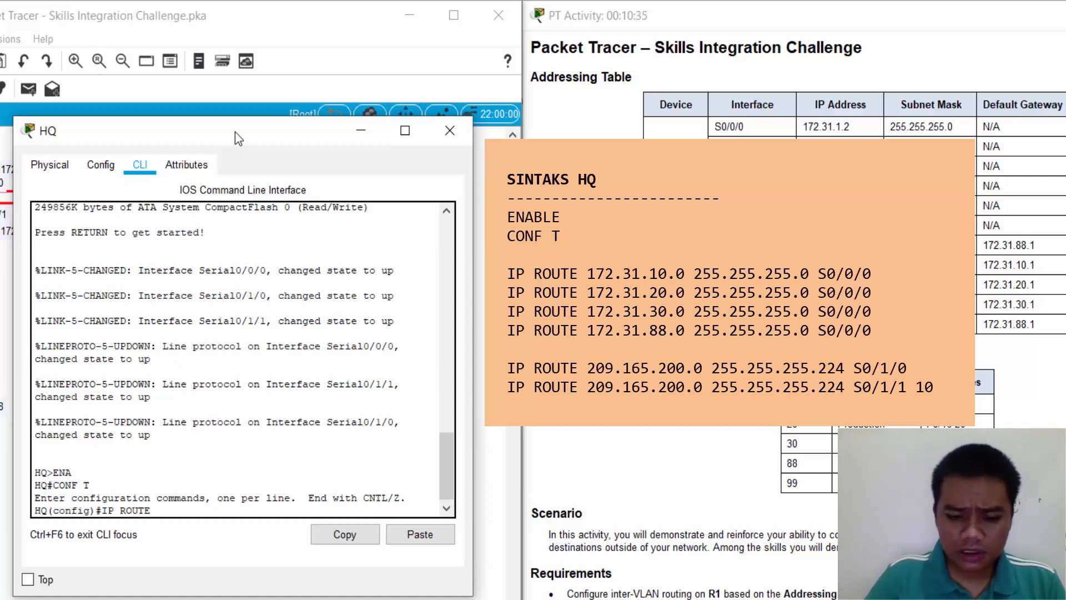
pyautogui.write('172.3')
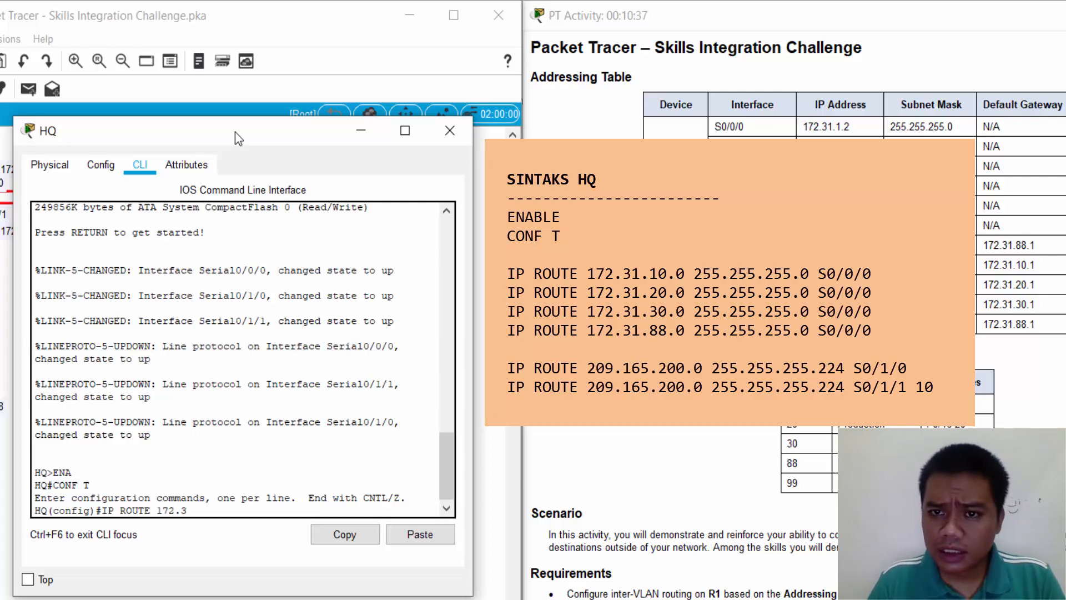
pyautogui.write('1.10.0')
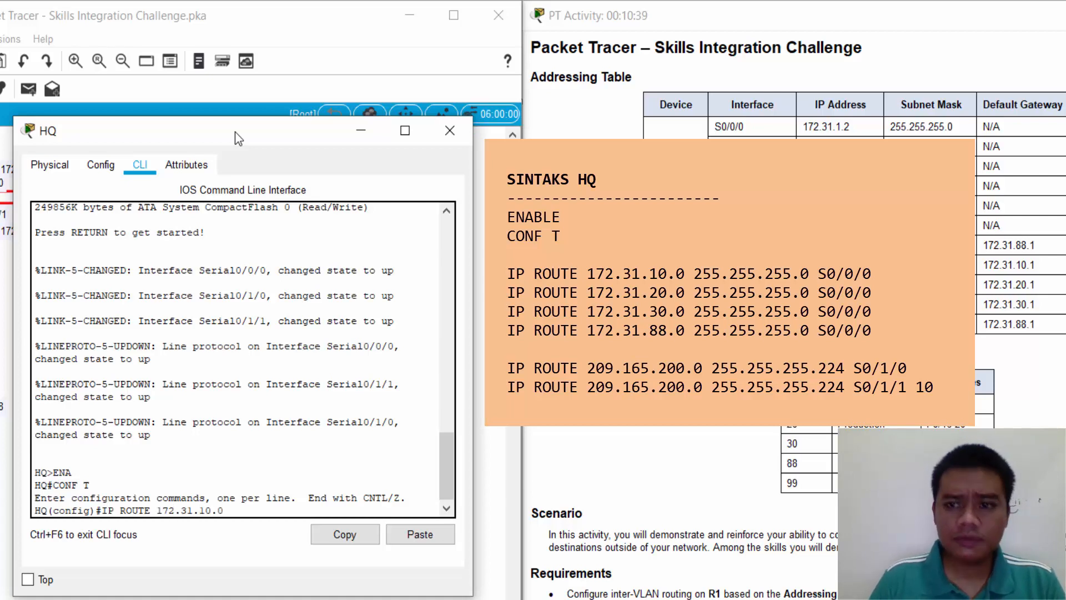
pyautogui.write(' 2')
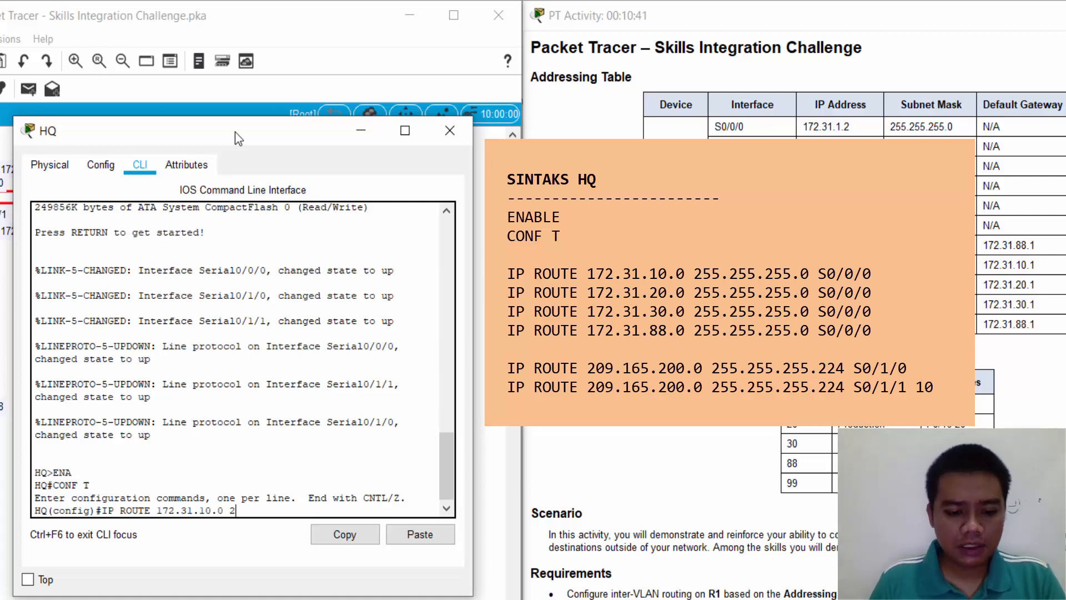
pyautogui.write('55.255.255.')
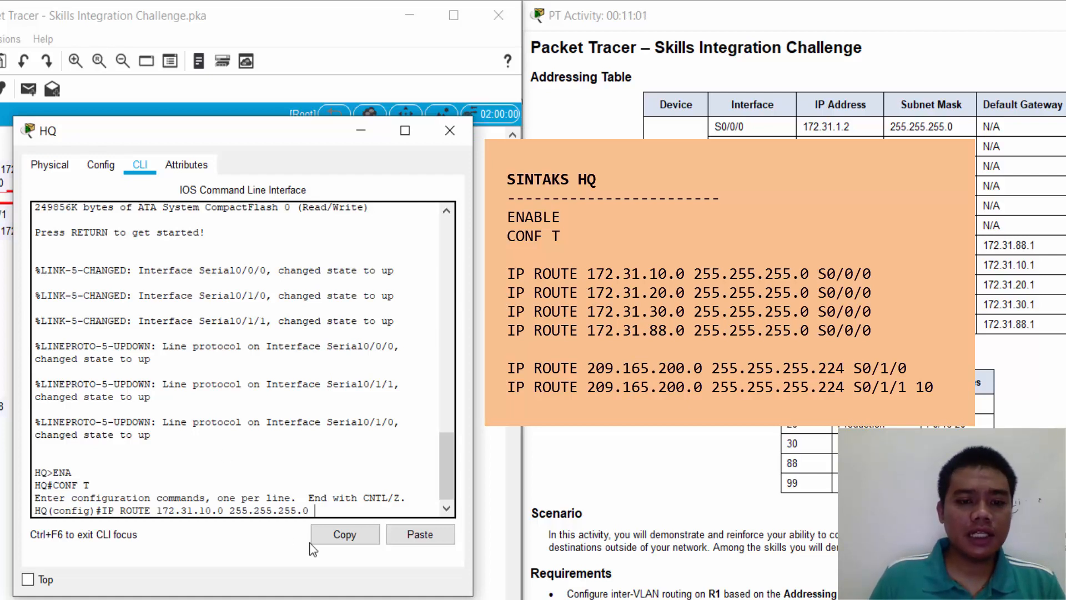
pyautogui.write('S0/0/0')
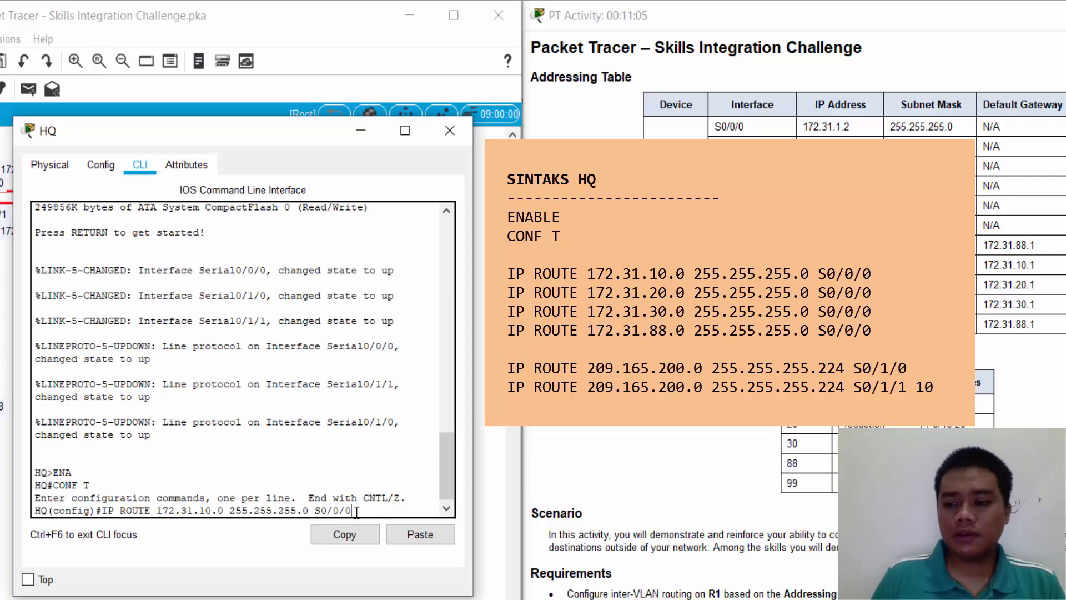
pyautogui.press('Return')
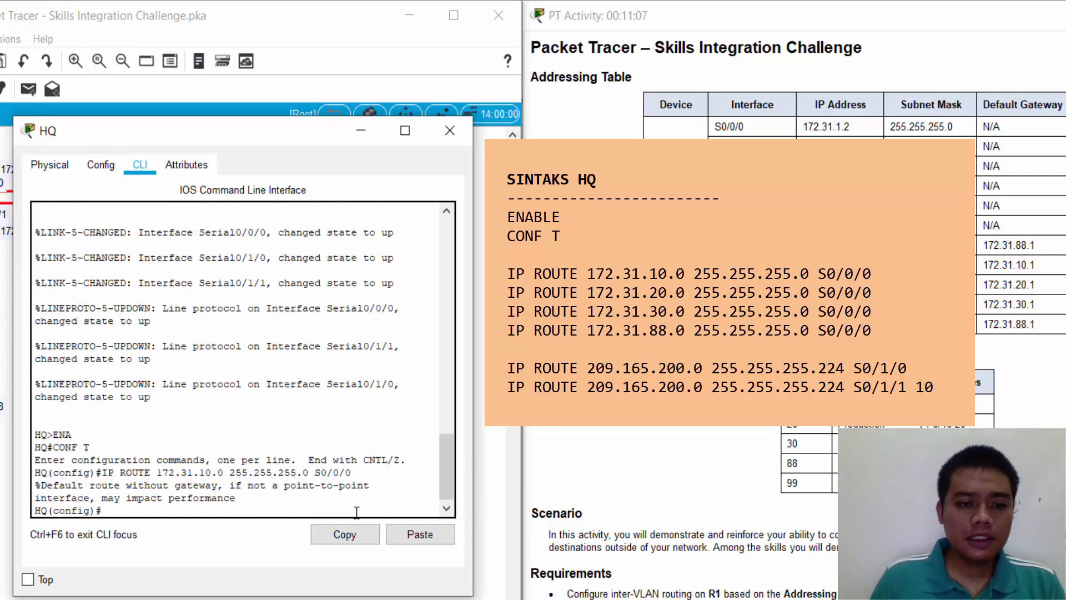
# Add a directly attached static route on HQ to 172.31.20.0 with mask 255.255.255.0 through S0/0/0
pyautogui.press('Up')
pyautogui.press('Left')
pyautogui.press('Left')
pyautogui.press('Left')
pyautogui.press('Left')
pyautogui.press('Left')
pyautogui.press('Left')
pyautogui.press('Left')
pyautogui.press('Left')
pyautogui.press('Left')
pyautogui.press('Left')
pyautogui.press('Left')
pyautogui.press('Left')
pyautogui.press('Left')
pyautogui.press('Left')
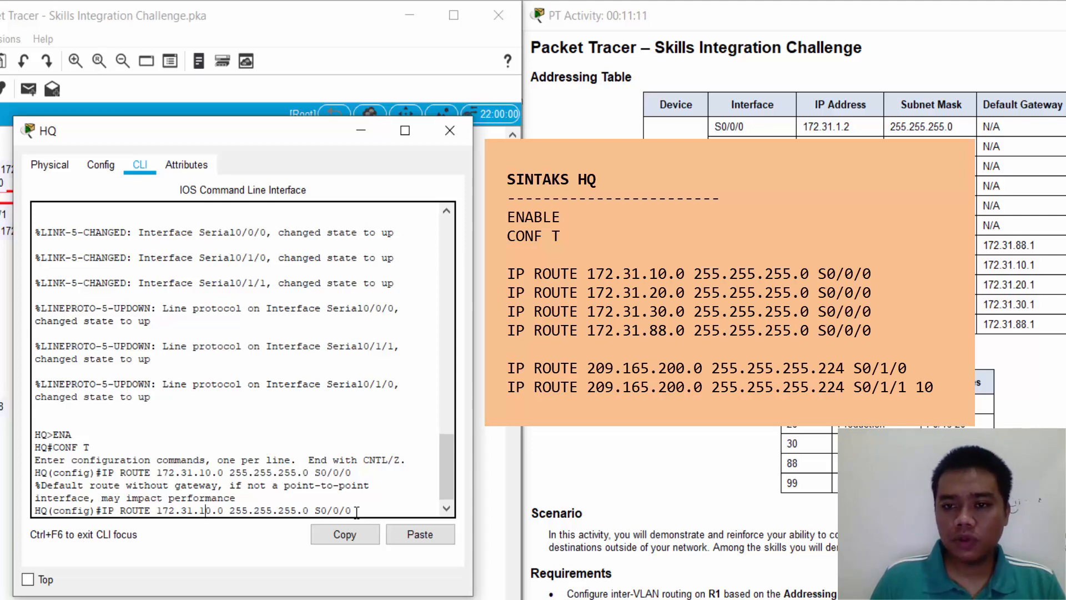
pyautogui.press('BackSpace')
pyautogui.write('2')
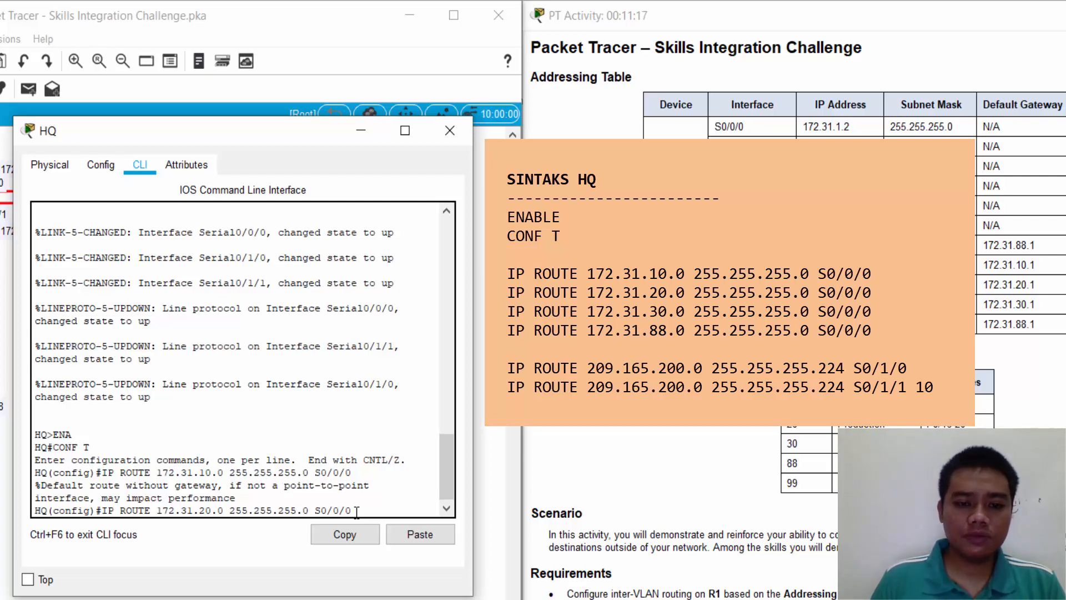
pyautogui.press('Return')
# Add a directly attached static route on HQ to 172.31.30.0 with mask 255.255.255.0 through S0/0/0
pyautogui.press('Up')
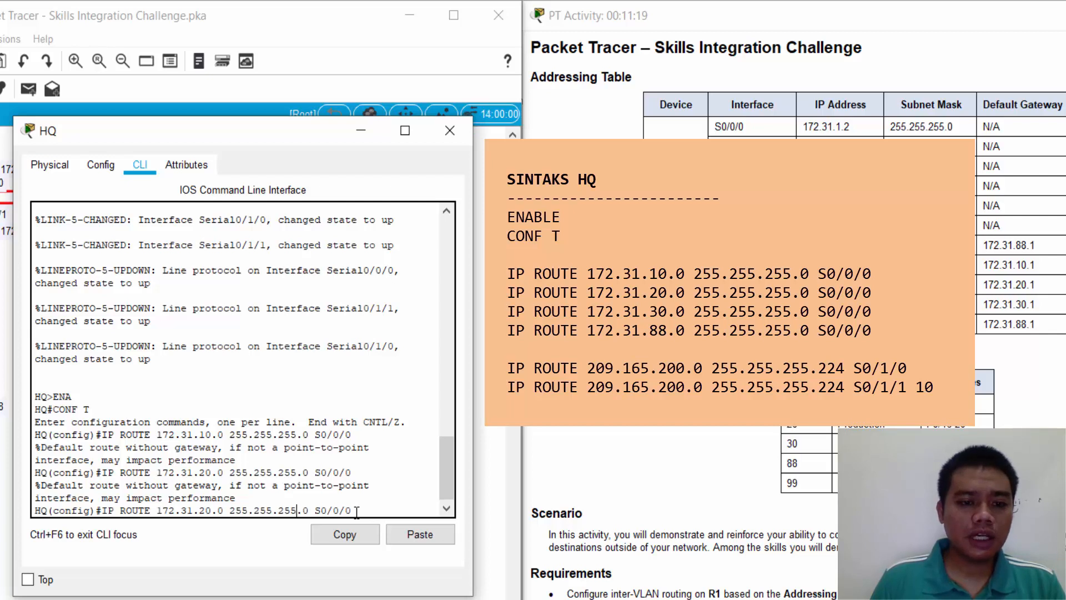
pyautogui.press('Left')
pyautogui.press('Left')
pyautogui.press('Left')
pyautogui.press('Left')
pyautogui.press('Left')
pyautogui.press('Left')
pyautogui.press('Left')
pyautogui.press('Left')
pyautogui.press('Left')
pyautogui.press('Left')
pyautogui.press('Left')
pyautogui.press('Left')
pyautogui.press('Left')
pyautogui.press('Left')
pyautogui.press('Left')
pyautogui.press('BackSpace')
pyautogui.write('3')
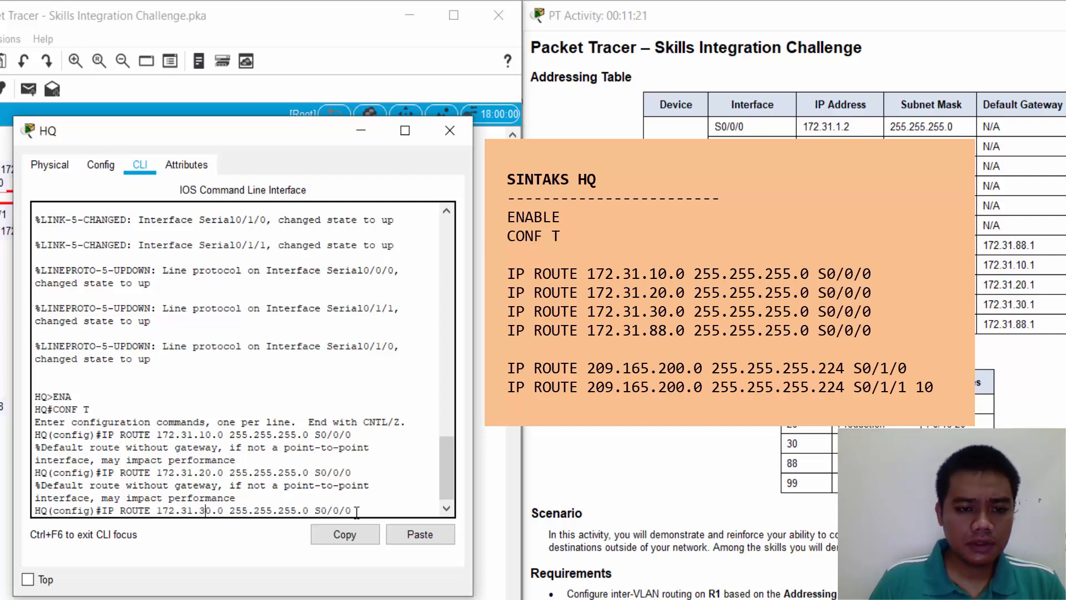
pyautogui.press('Return')
# Add a directly attached static route on HQ to 172.31.88.0 with mask 255.255.255.0 through S0/0/0
pyautogui.press('Up')
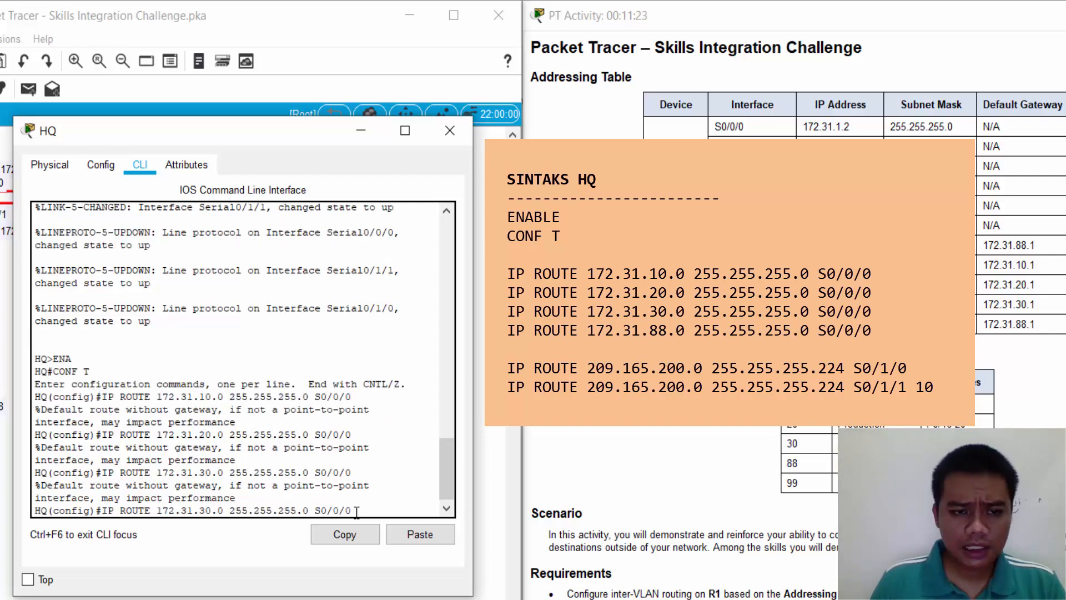
pyautogui.press('Left')
pyautogui.press('Left')
pyautogui.press('Left')
pyautogui.press('Left')
pyautogui.press('Left')
pyautogui.press('Left')
pyautogui.press('Left')
pyautogui.press('BackSpace')
pyautogui.press('BackSpace')
pyautogui.write('88')
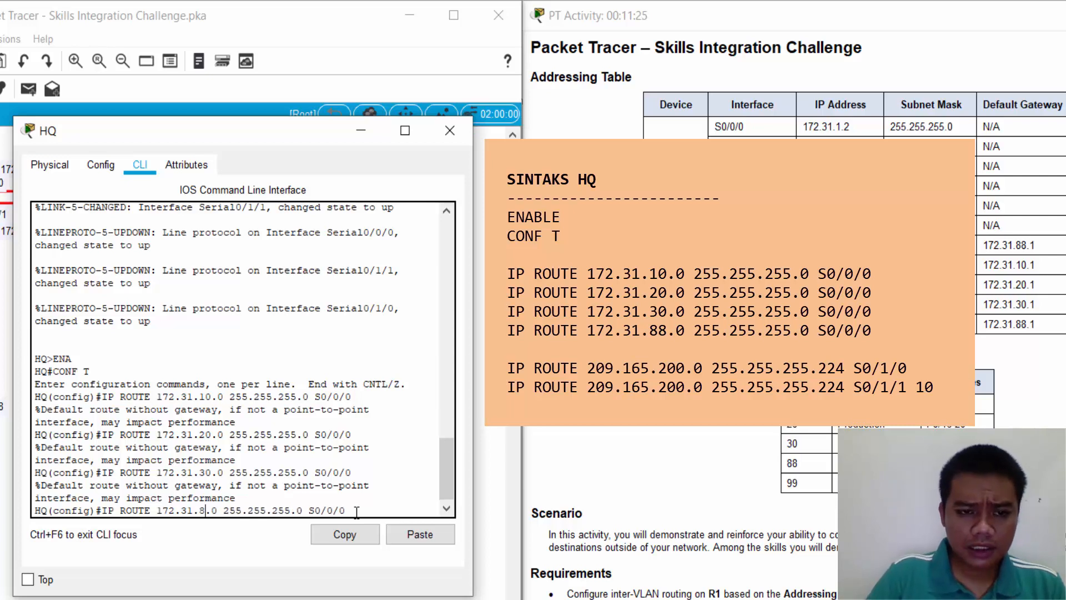
pyautogui.press('Return')
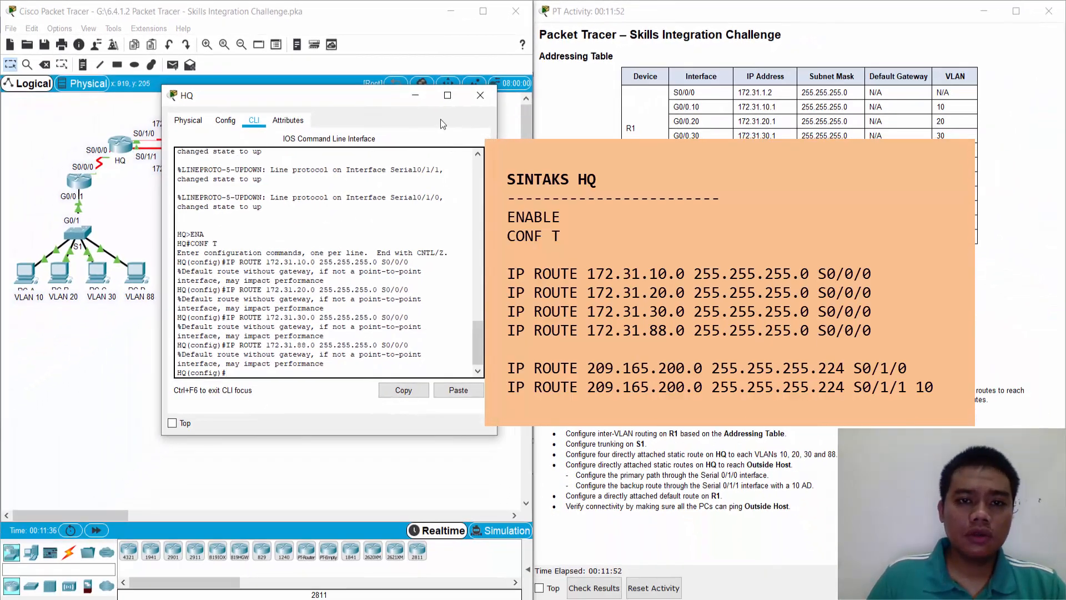
# Add HQ's primary directly attached static route to the Outside Host network 209.165.200.0 with mask 255.255.255.224 through S0/1/0
pyautogui.click(420, 102)
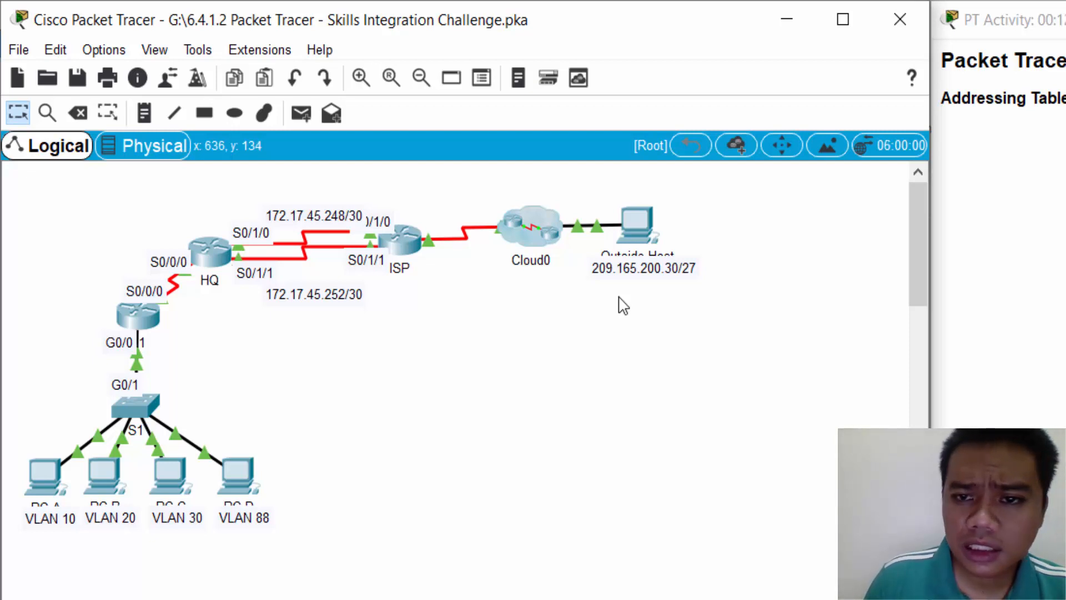
pyautogui.click(214, 250)
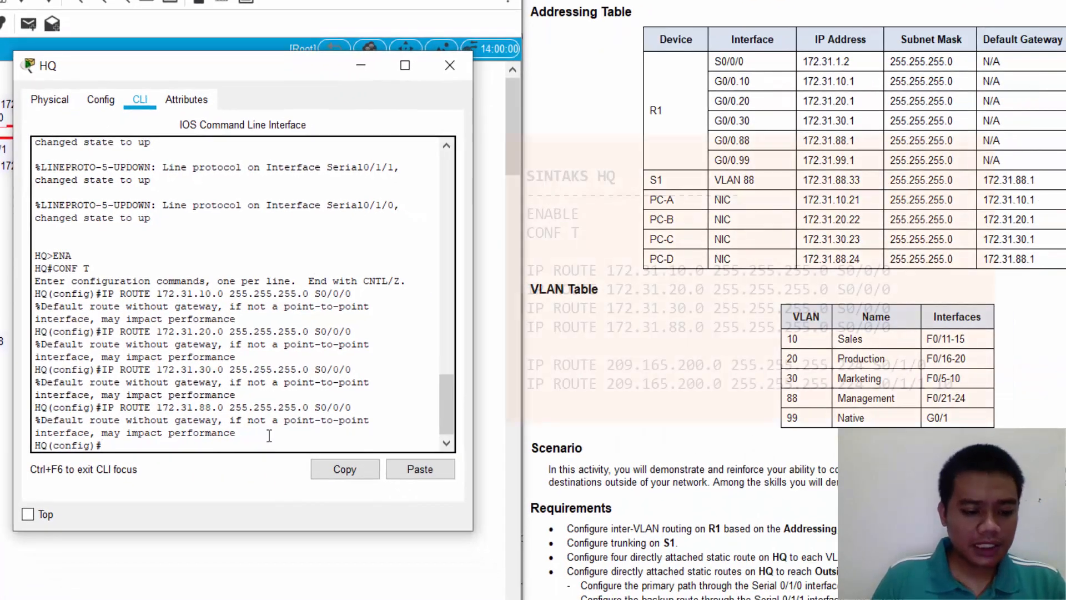
pyautogui.write('IP R')
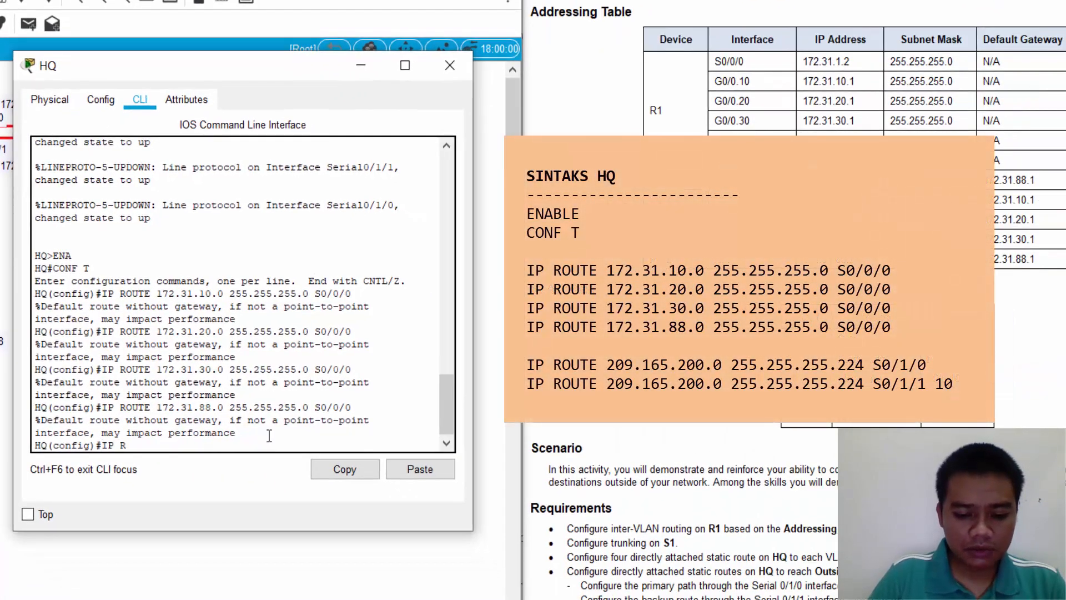
pyautogui.write('OUTE')
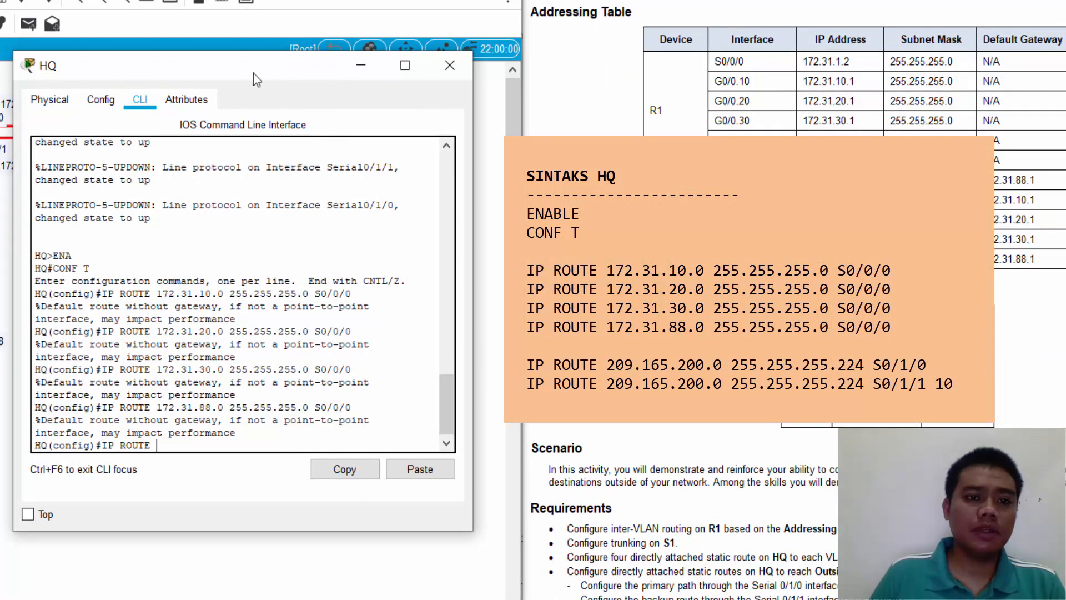
pyautogui.moveTo(234, 71); pyautogui.dragTo(243, 181)
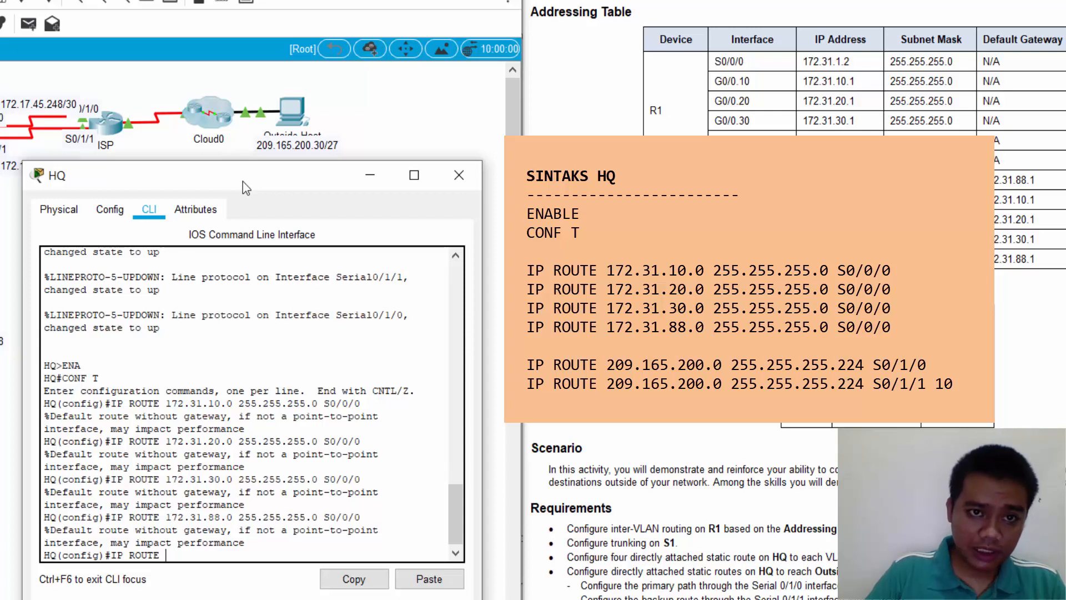
pyautogui.write('209')
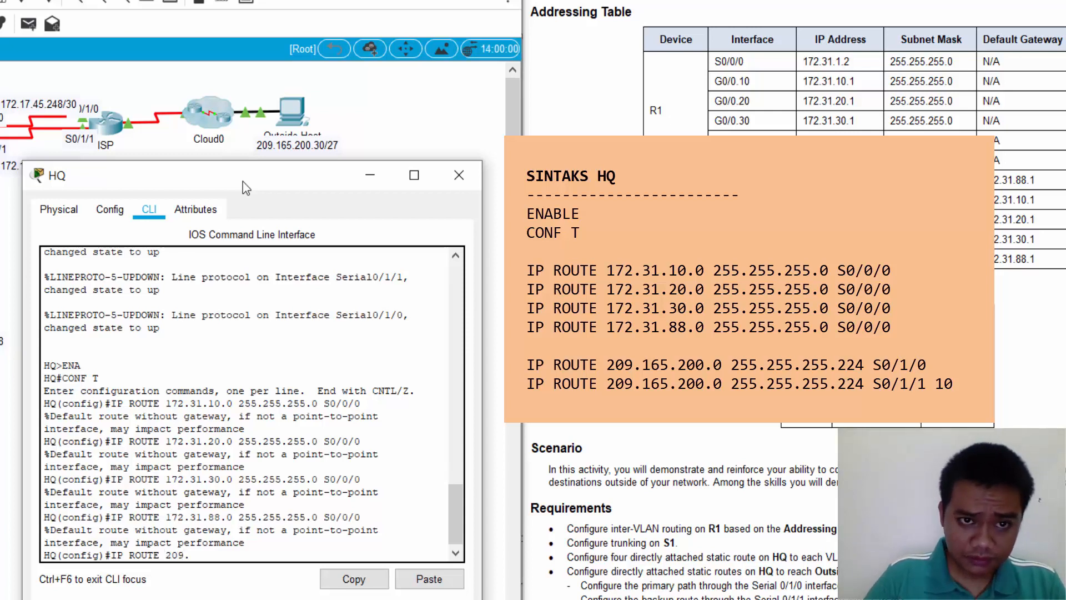
pyautogui.write('.165')
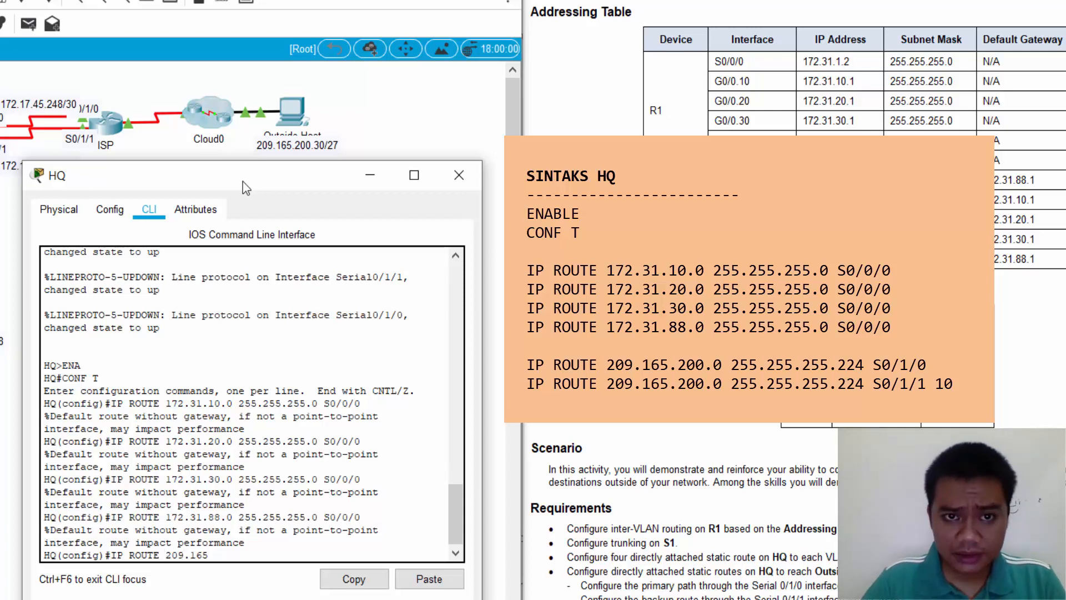
pyautogui.write('.200.0')
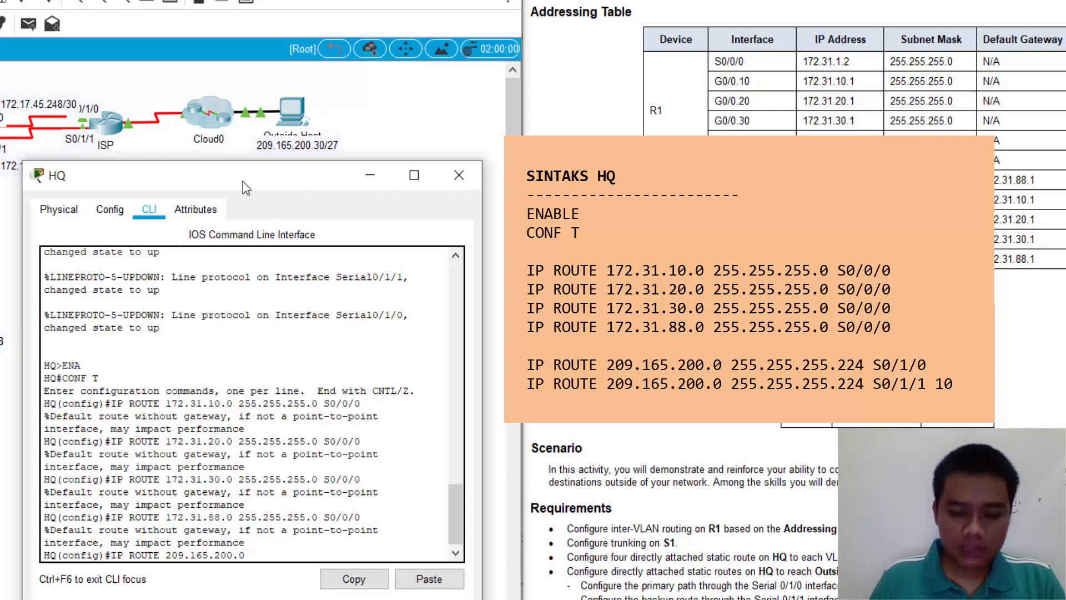
pyautogui.write(' 255.255.')
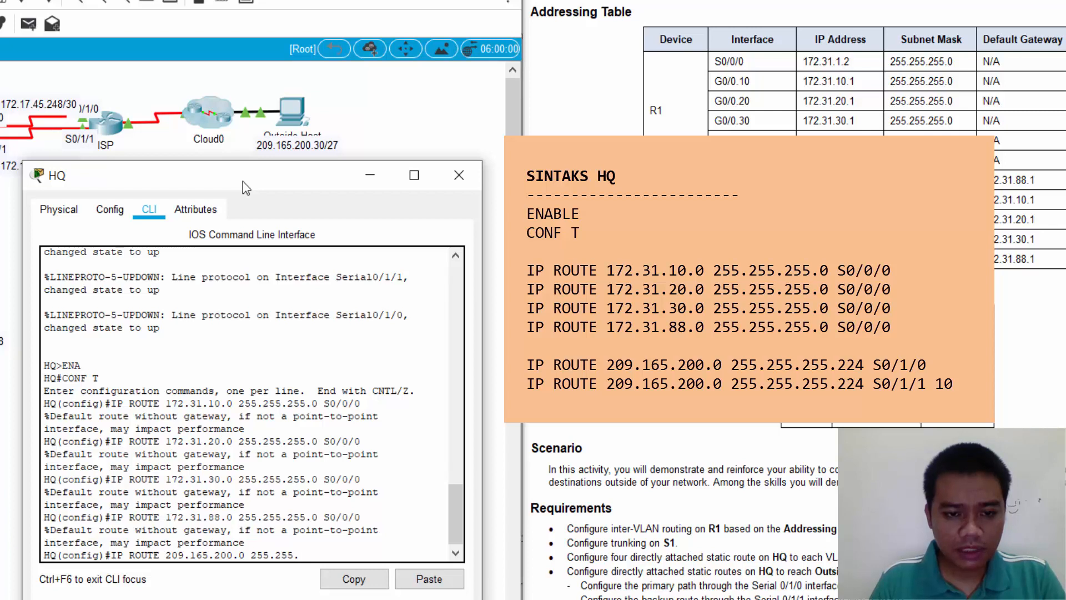
pyautogui.write('255.')
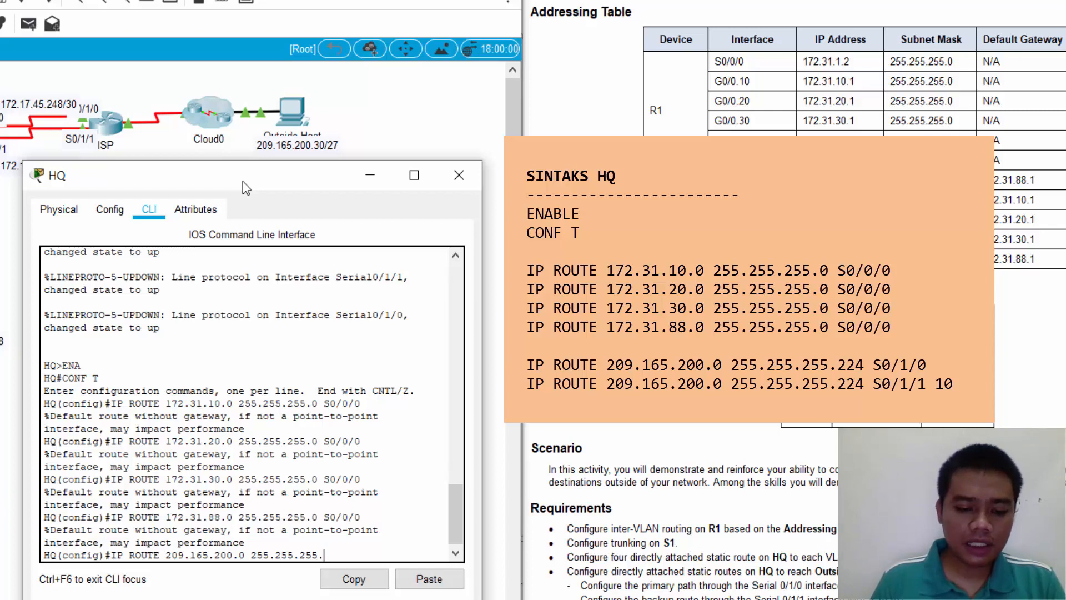
pyautogui.write('224')
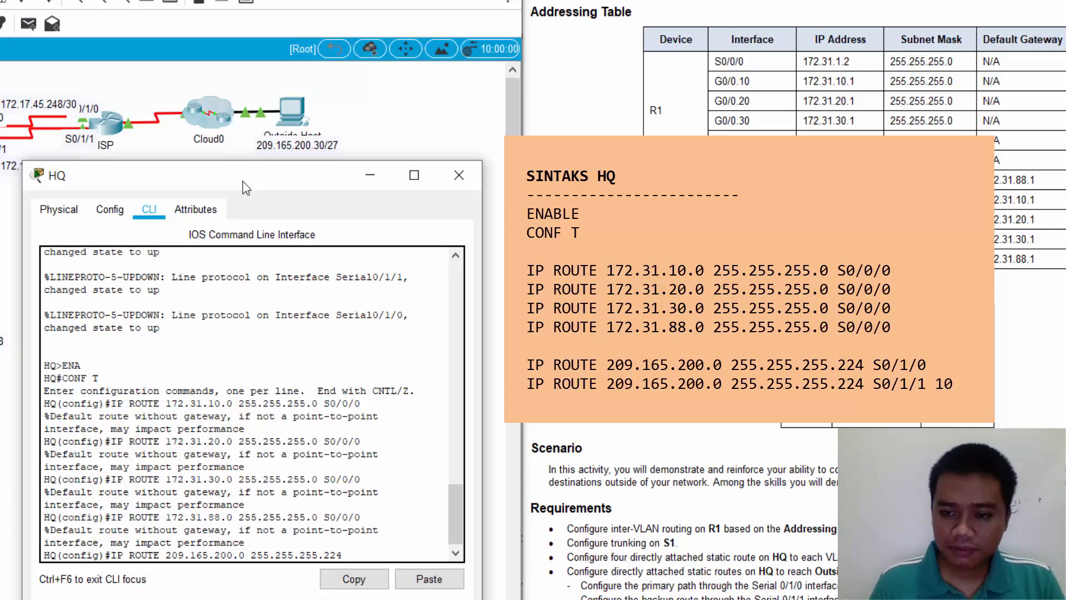
pyautogui.write('S0/1')
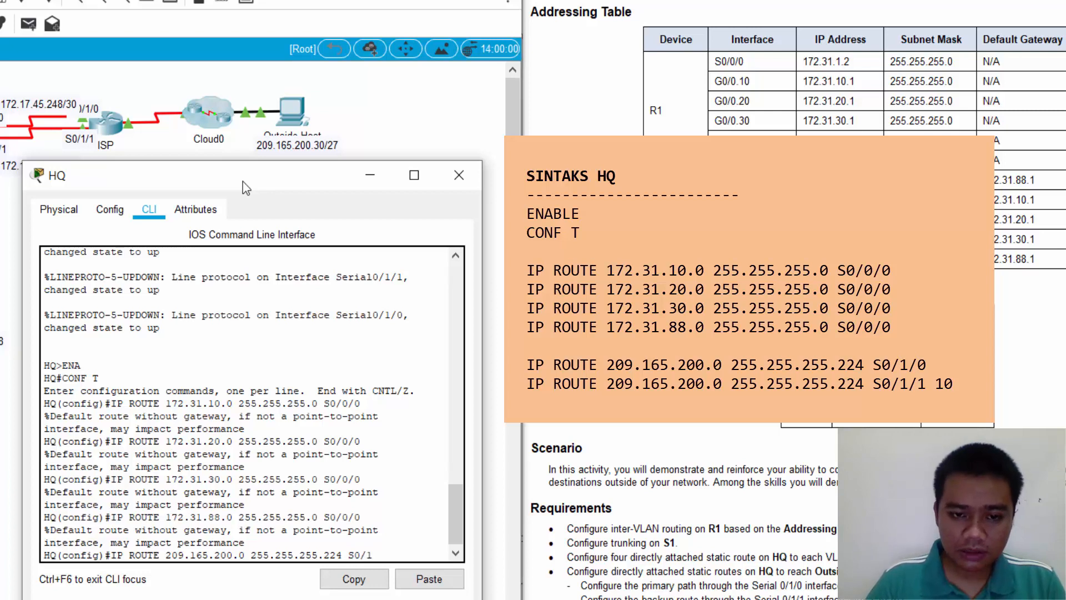
pyautogui.write('/0')
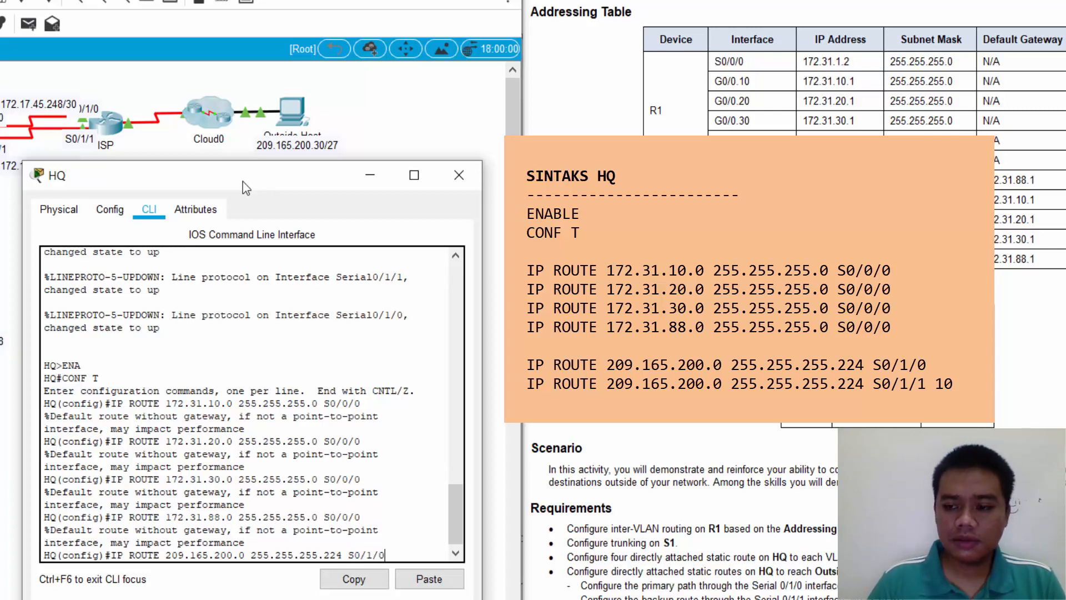
pyautogui.press('Return')
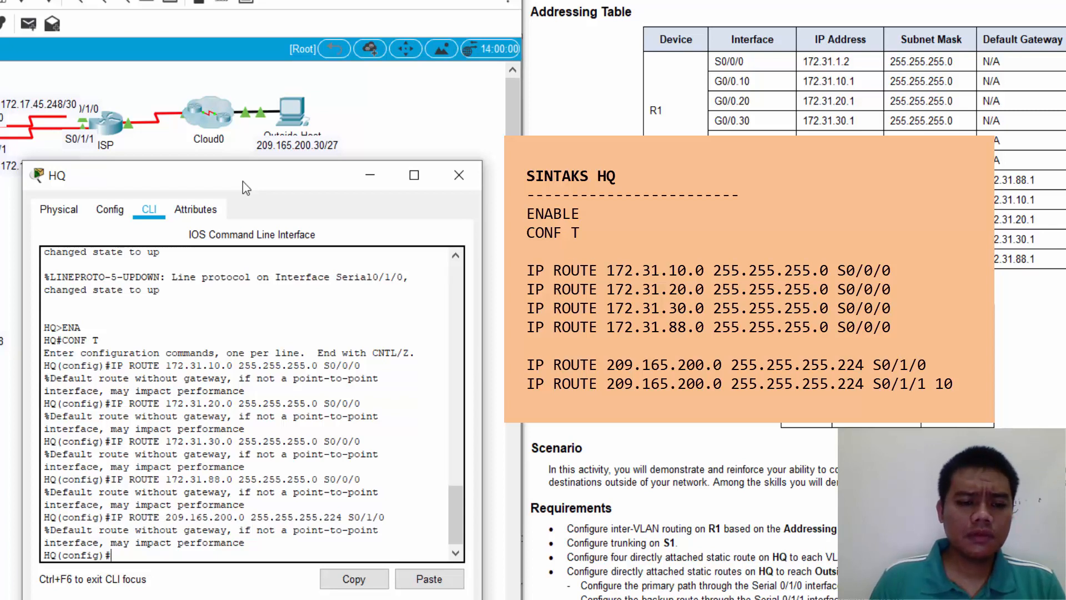
# Add HQ's backup static route to 209.165.200.0 with mask 255.255.255.224 through S0/1/1 and administrative distance 10, and close HQ's window
pyautogui.write('IP ROU')
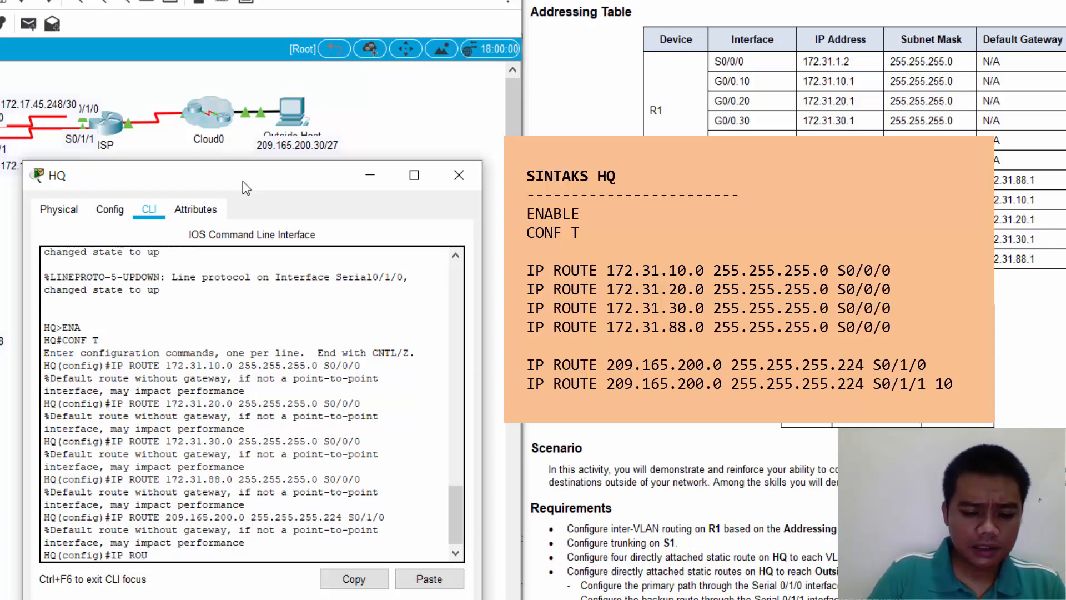
pyautogui.write('TE ')
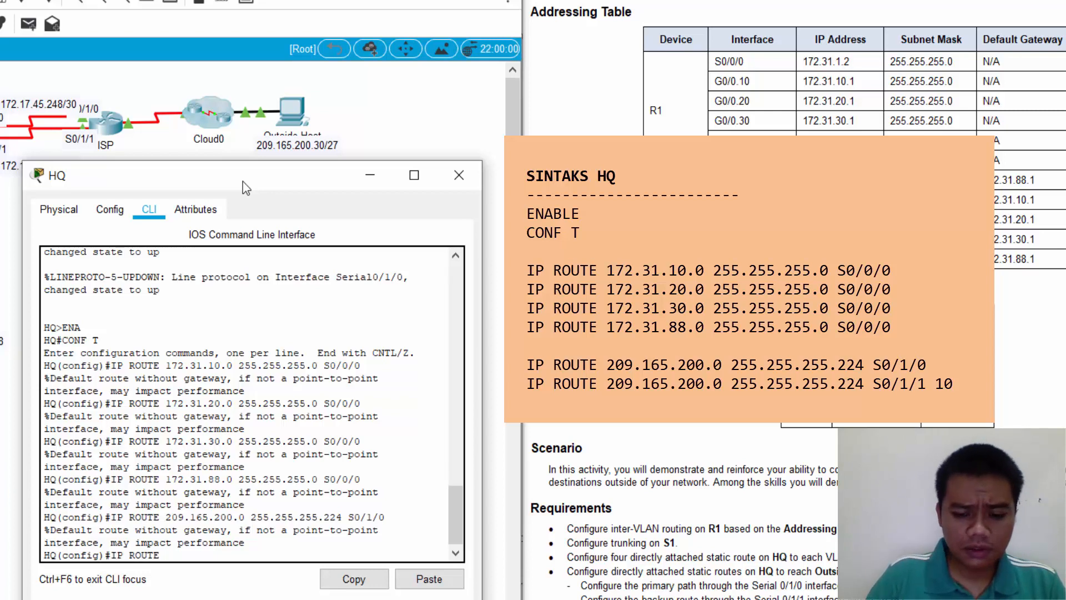
pyautogui.write('209.165')
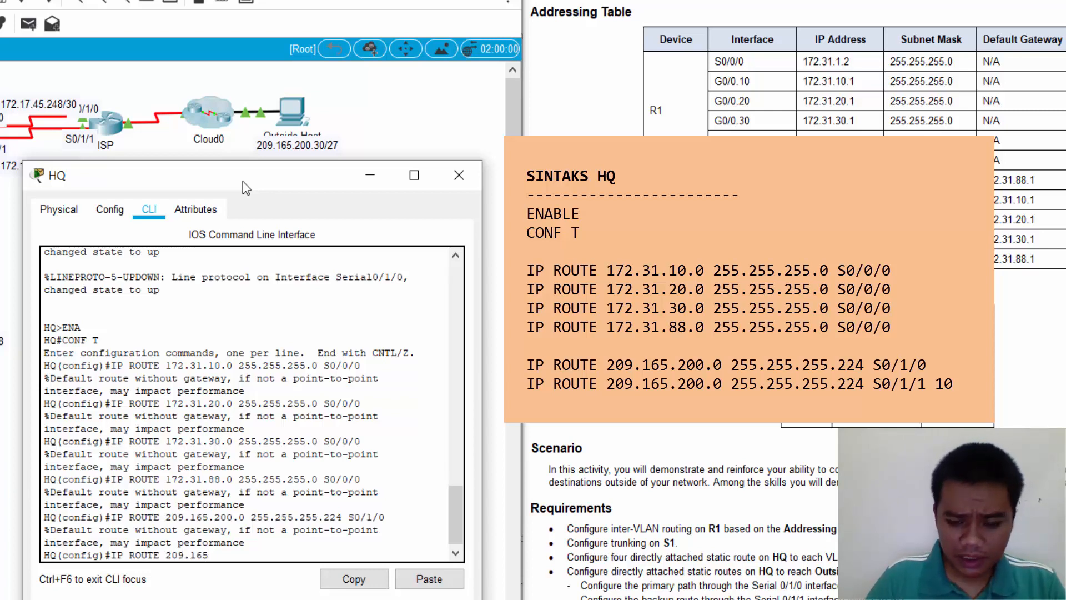
pyautogui.write('.200.0 25')
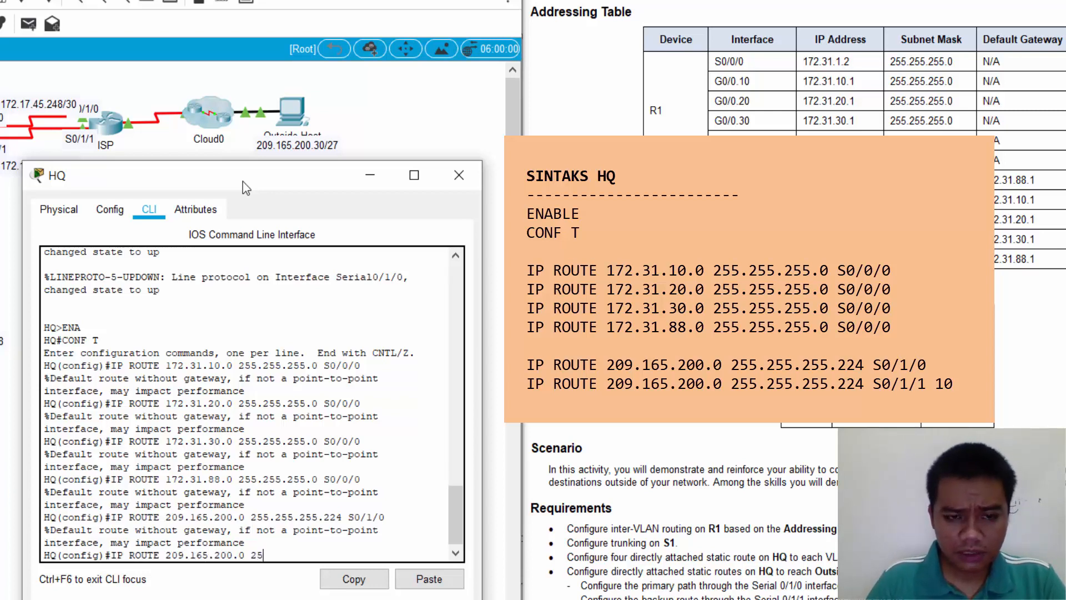
pyautogui.write('5.255.255.224 S')
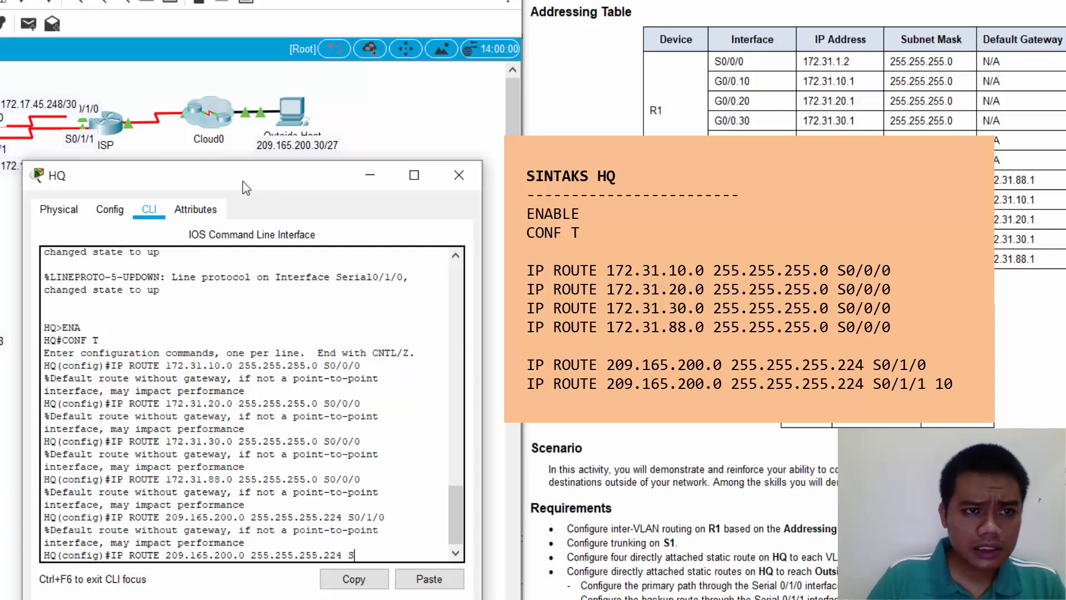
pyautogui.write('0/1')
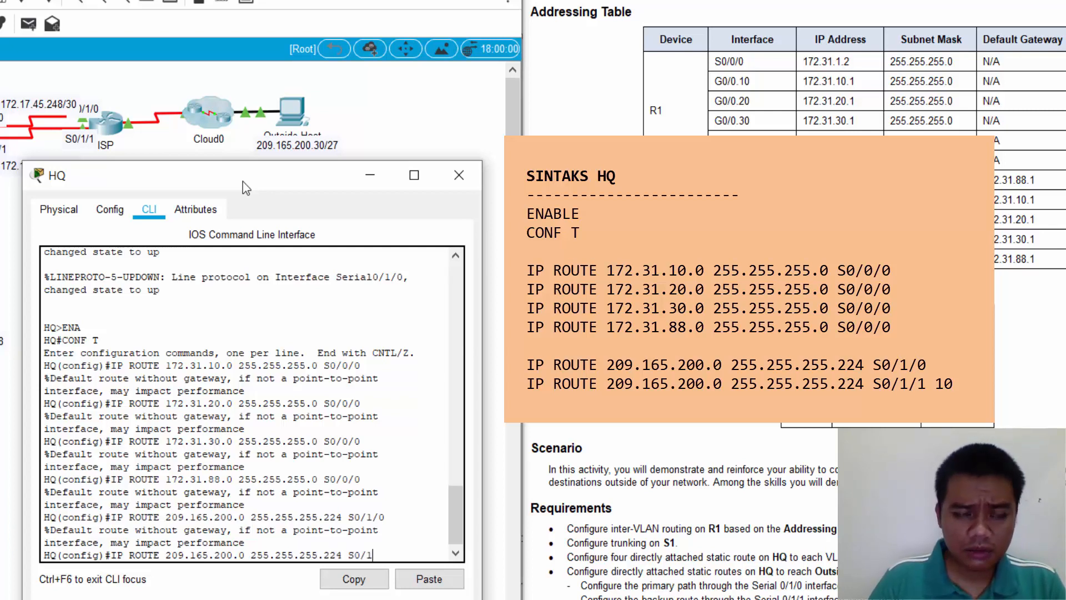
pyautogui.write('/')
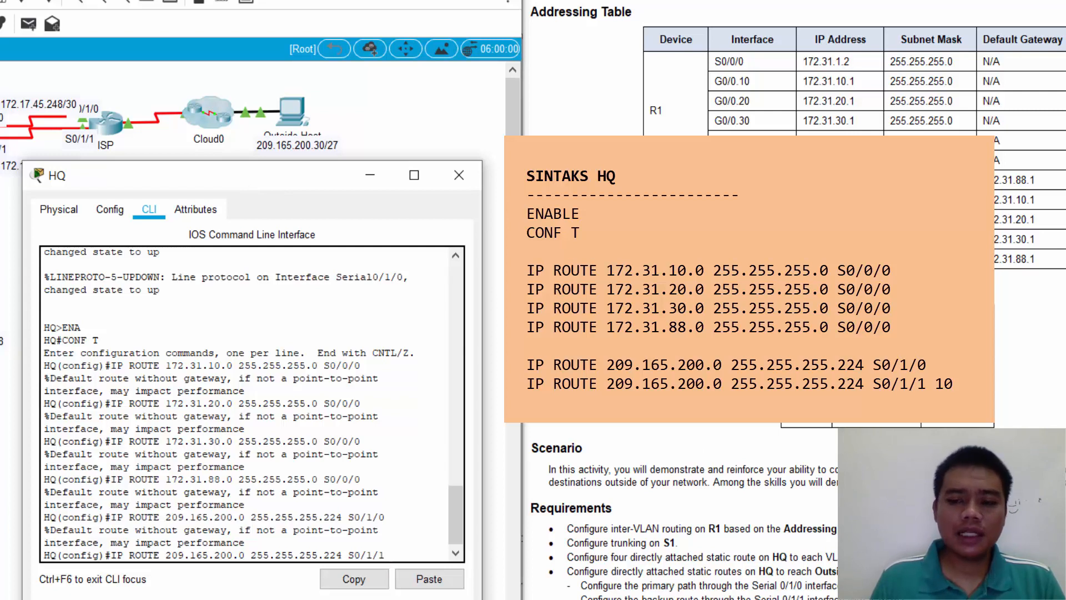
pyautogui.write('1')
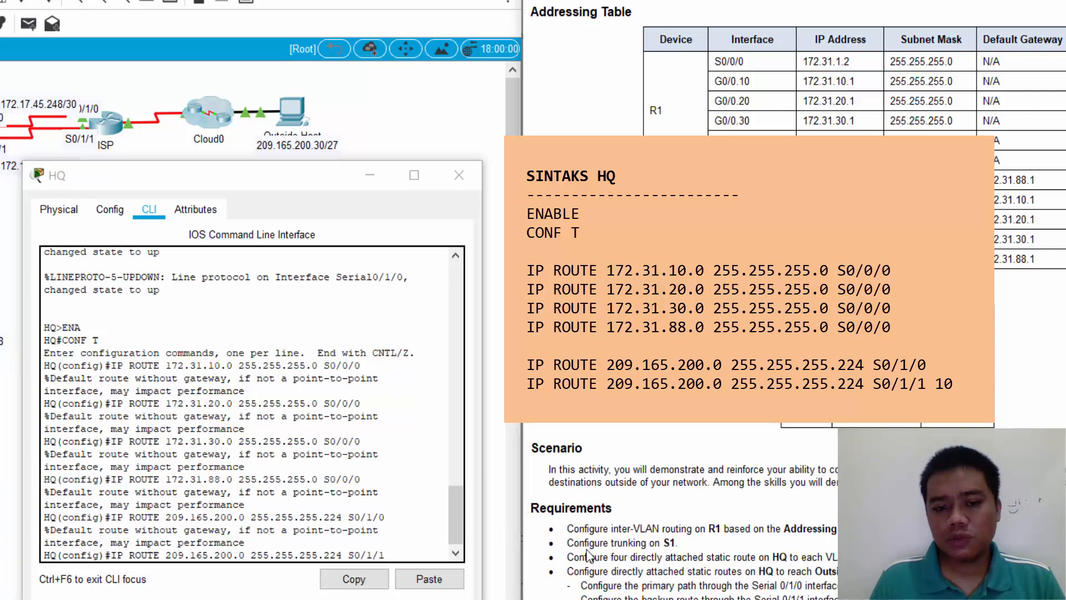
pyautogui.write('10')
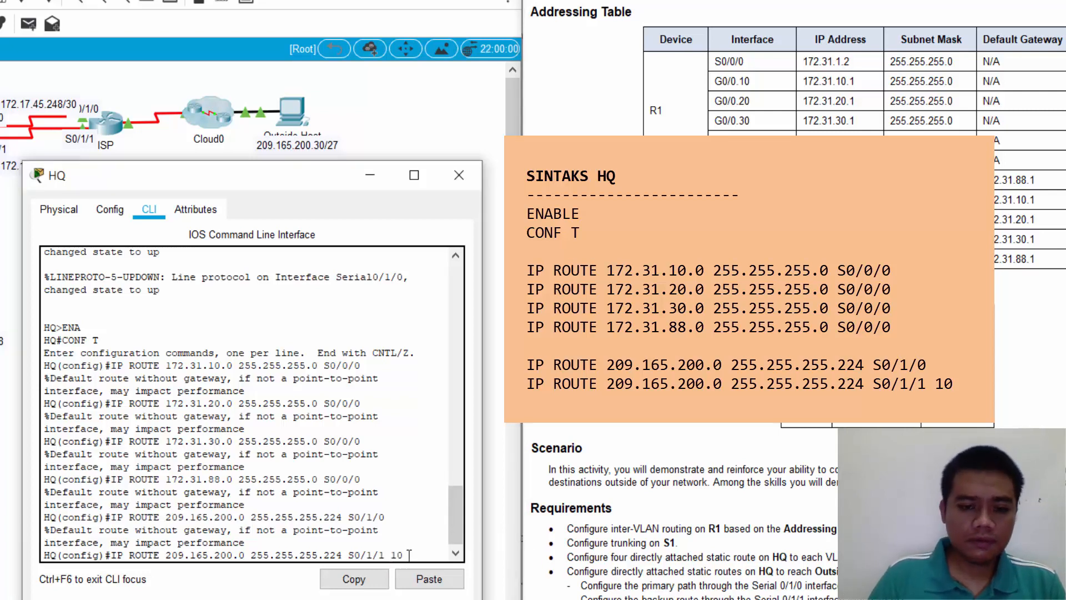
pyautogui.press('Return')
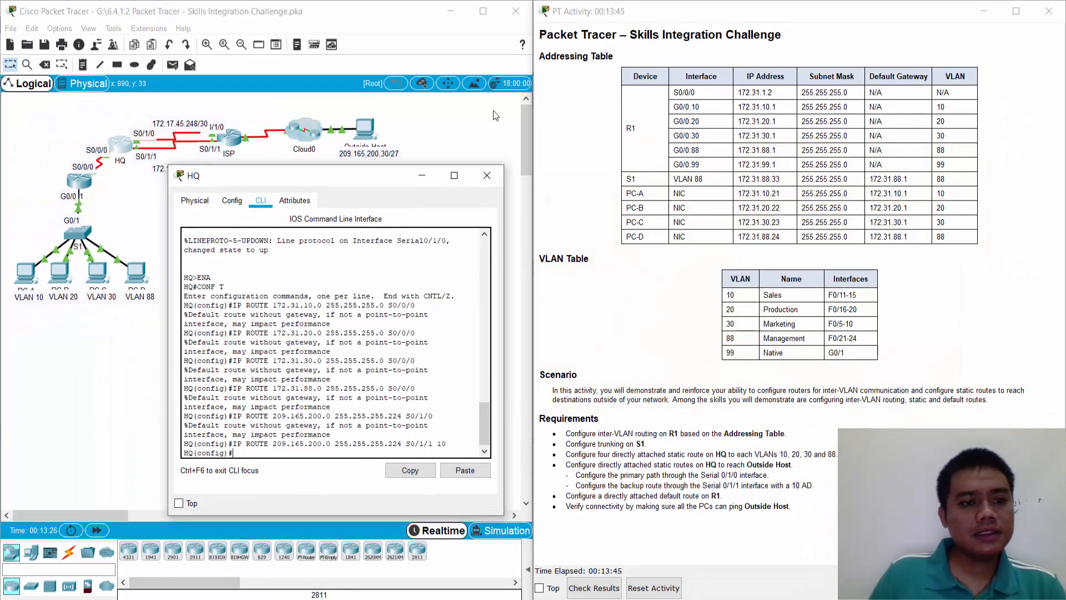
pyautogui.click(493, 174)
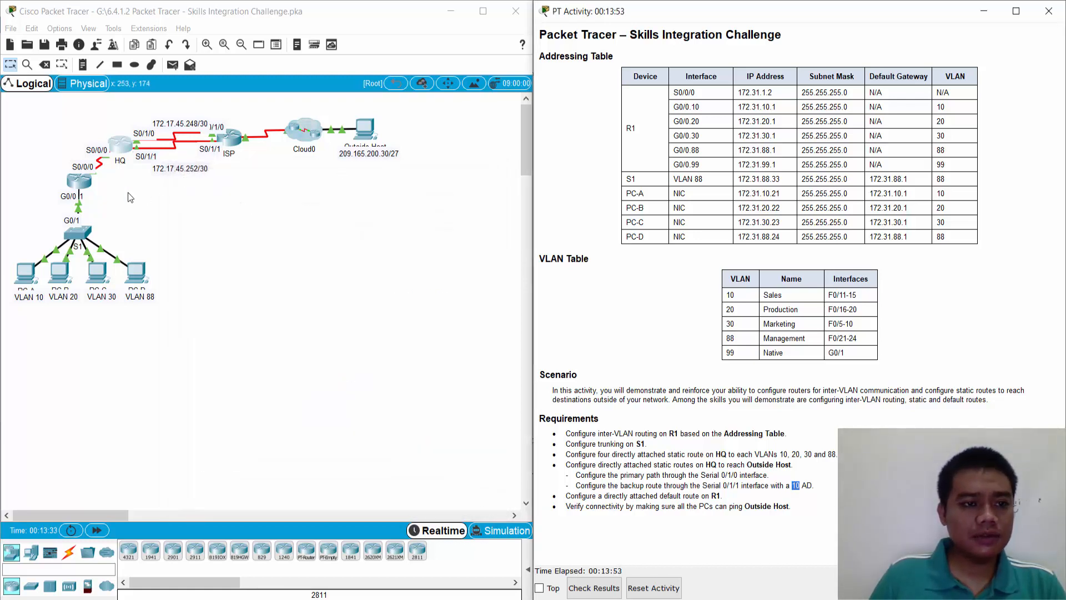
# Add a directly attached default route on R1, 0.0.0.0 with mask 0.0.0.0 through S0/0/0, from global configuration mode, and close R1's window
pyautogui.click(83, 183)
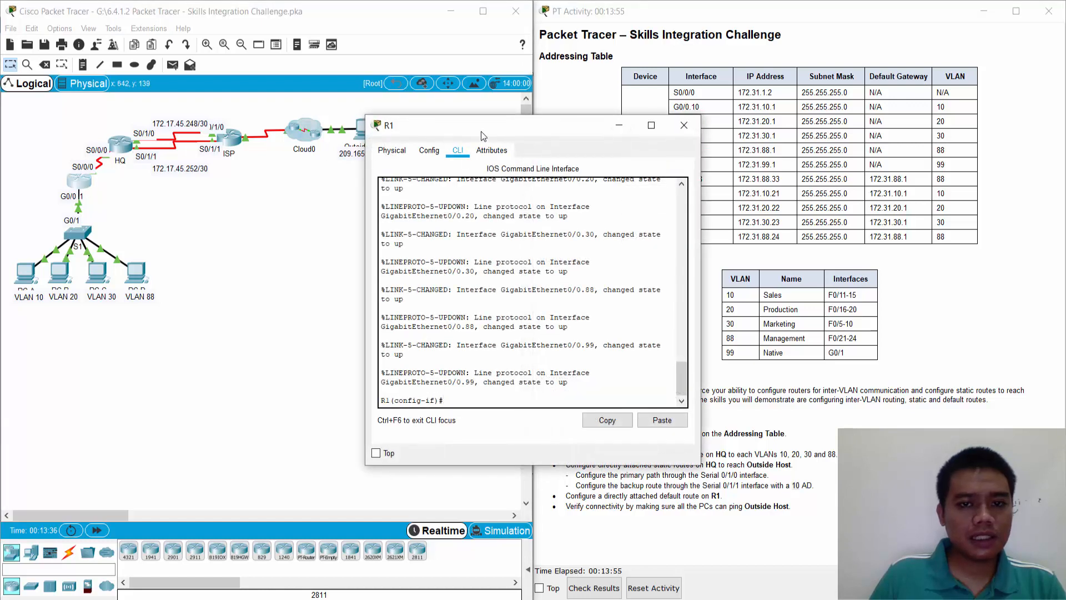
pyautogui.moveTo(467, 131); pyautogui.dragTo(266, 128)
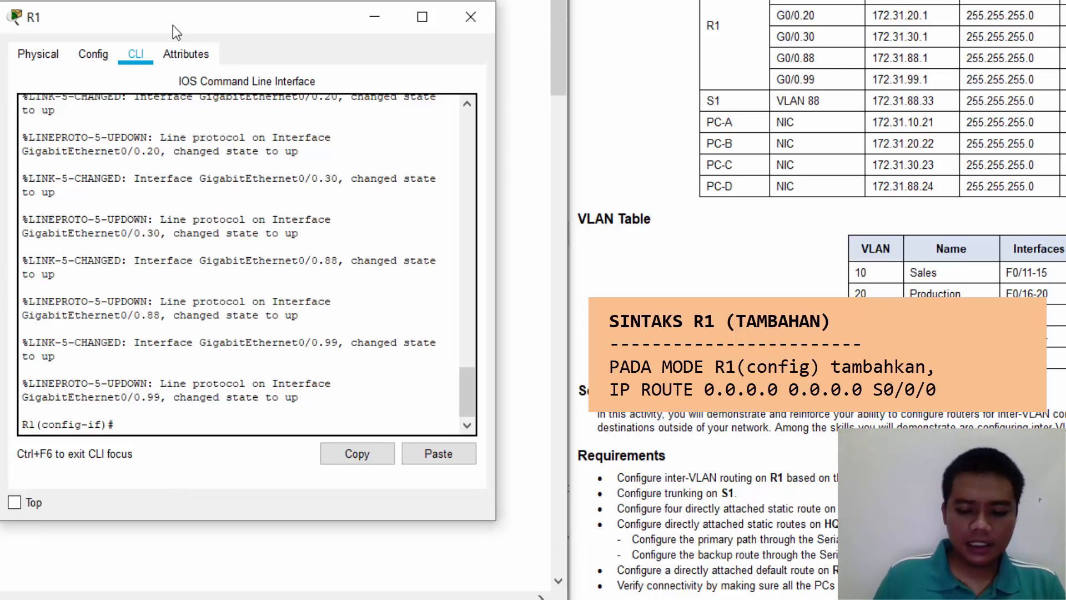
pyautogui.write('EXIT')
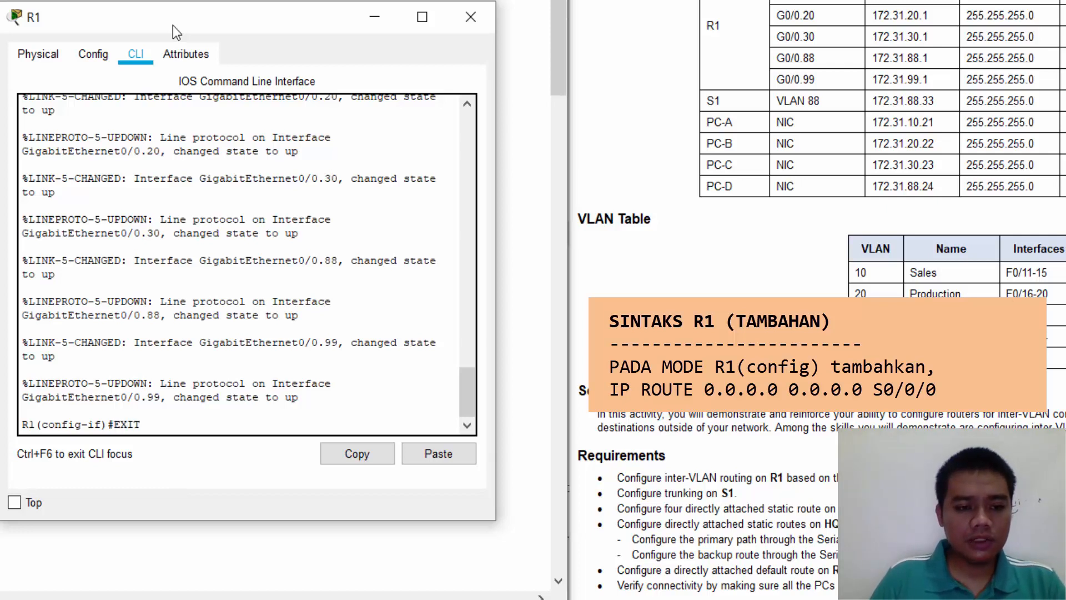
pyautogui.press('Return')
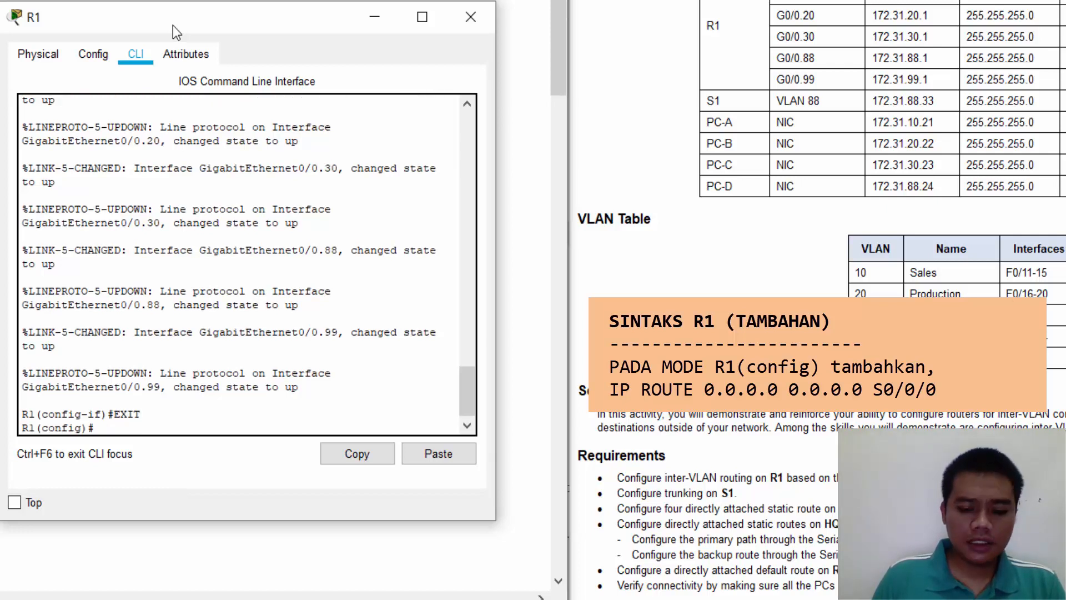
pyautogui.write('IP ROU')
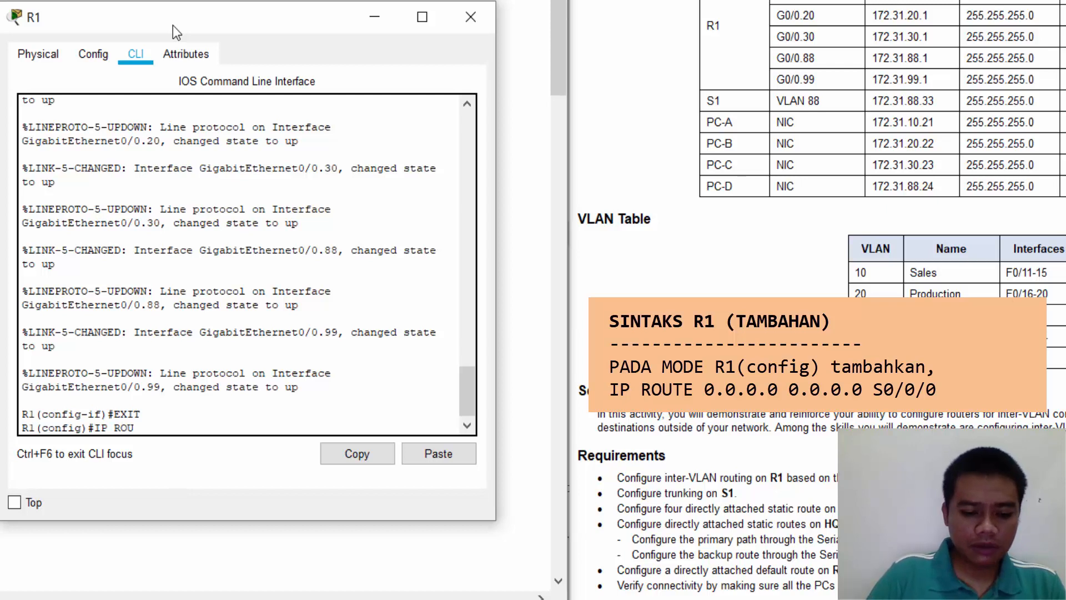
pyautogui.write('TE 0')
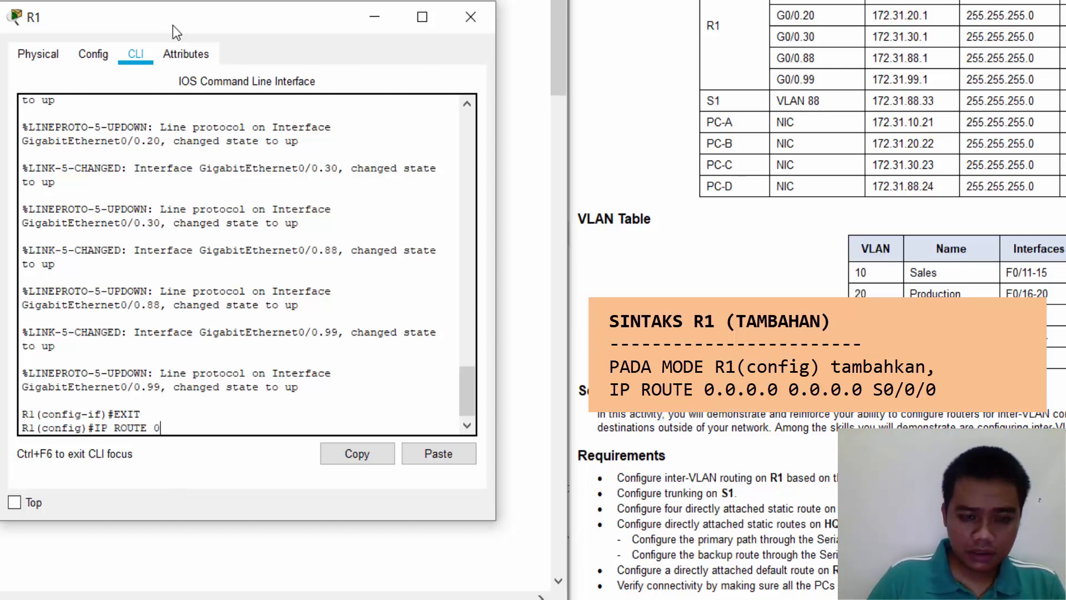
pyautogui.write('.0.0.0 ')
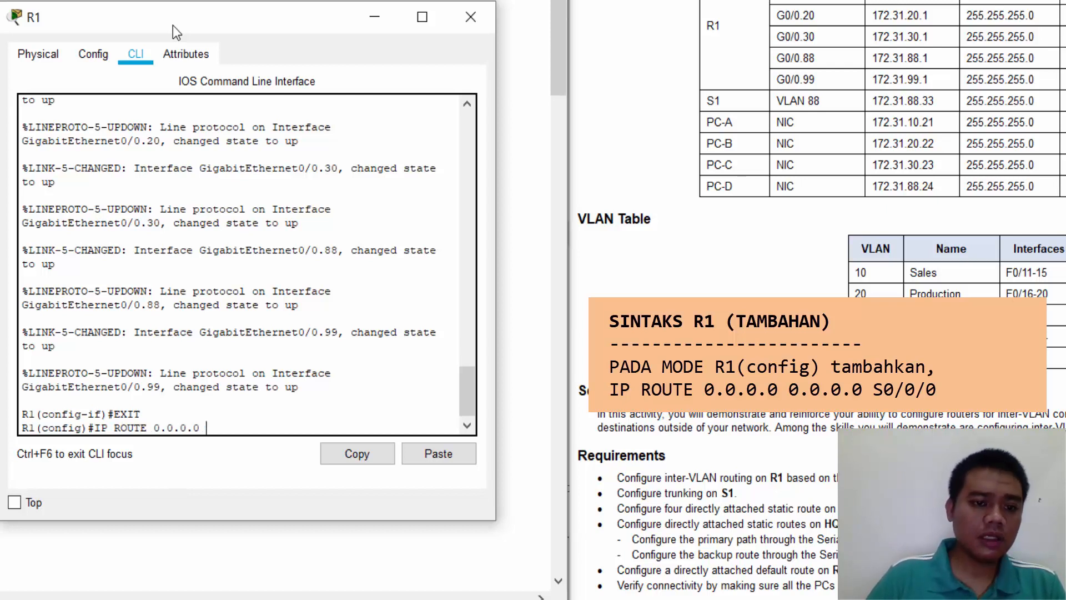
pyautogui.write('0.0.0.')
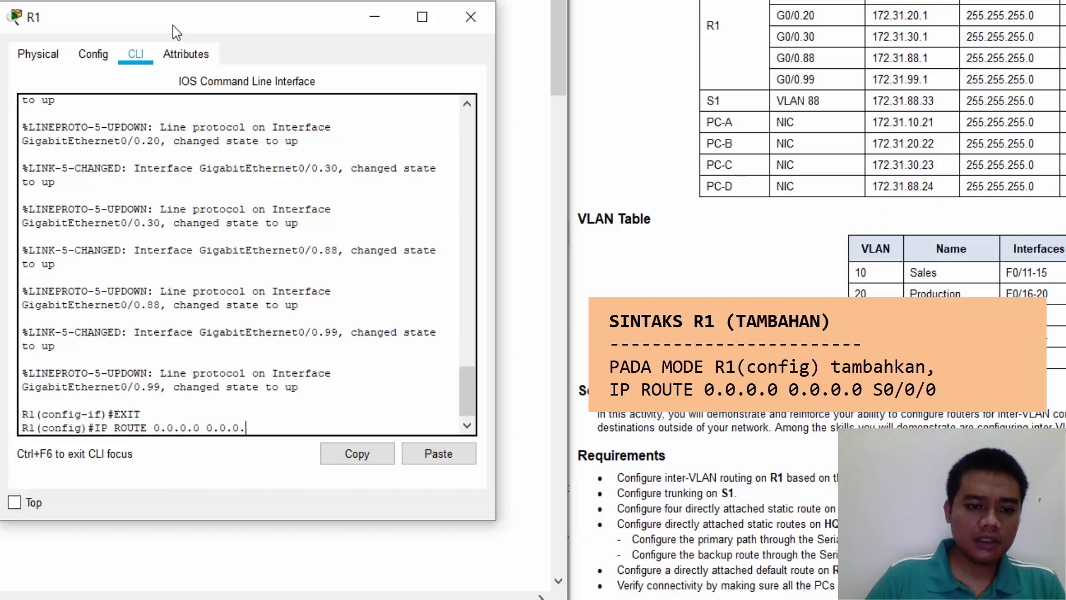
pyautogui.write('0')
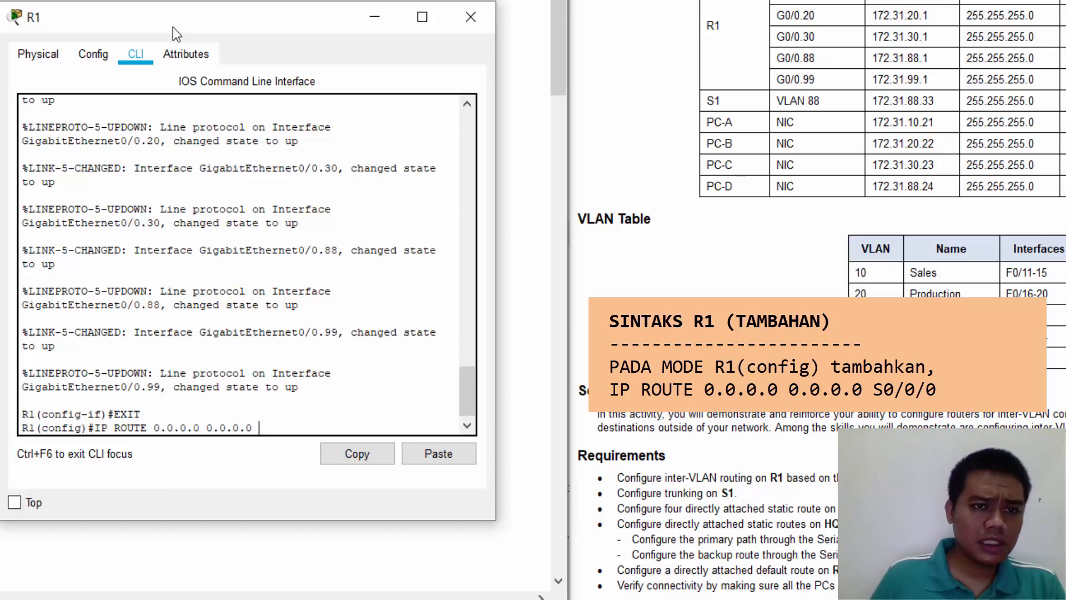
pyautogui.moveTo(175, 27); pyautogui.dragTo(232, 32)
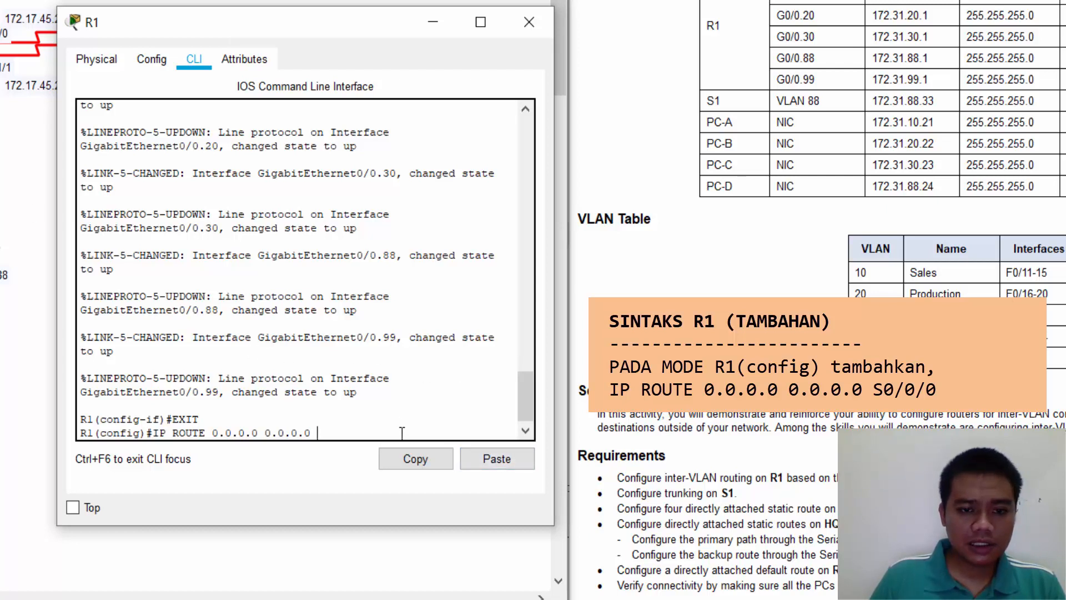
pyautogui.write('0/0/0')
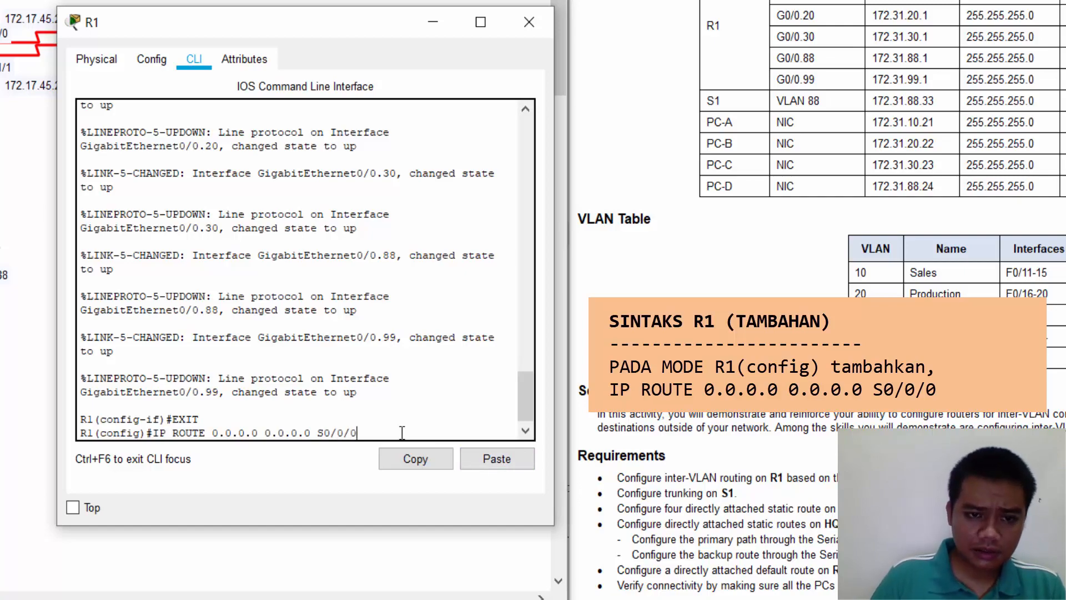
pyautogui.press('Return')
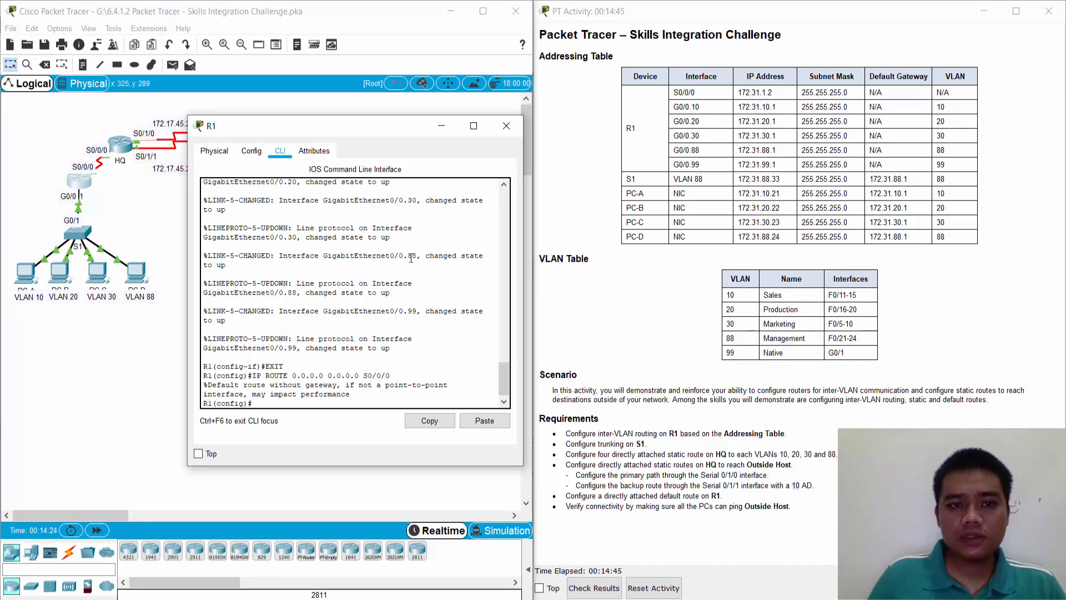
pyautogui.click(506, 126)
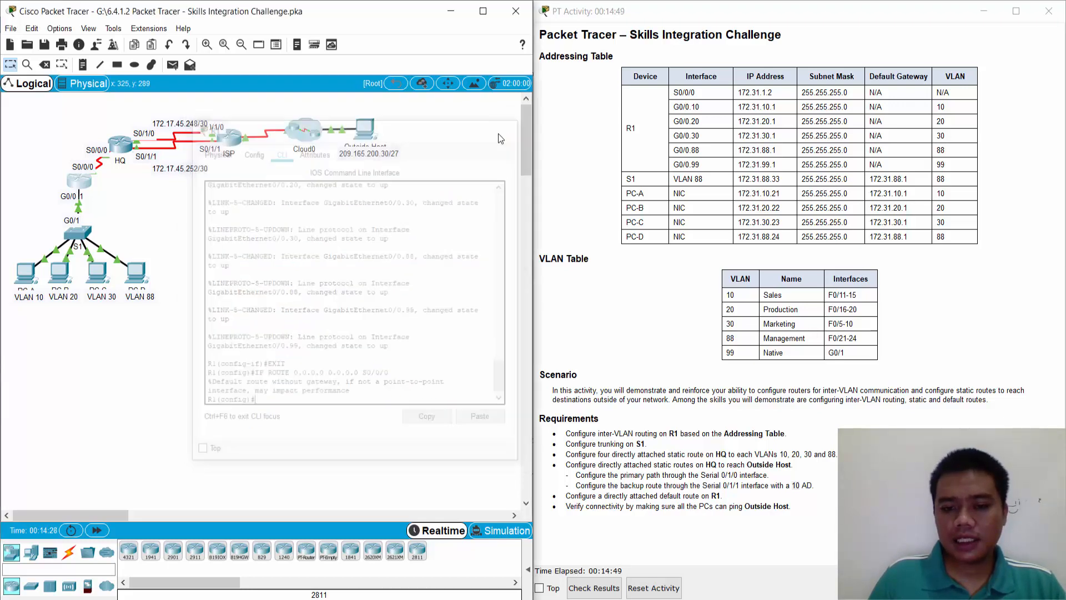
pyautogui.click(429, 412)
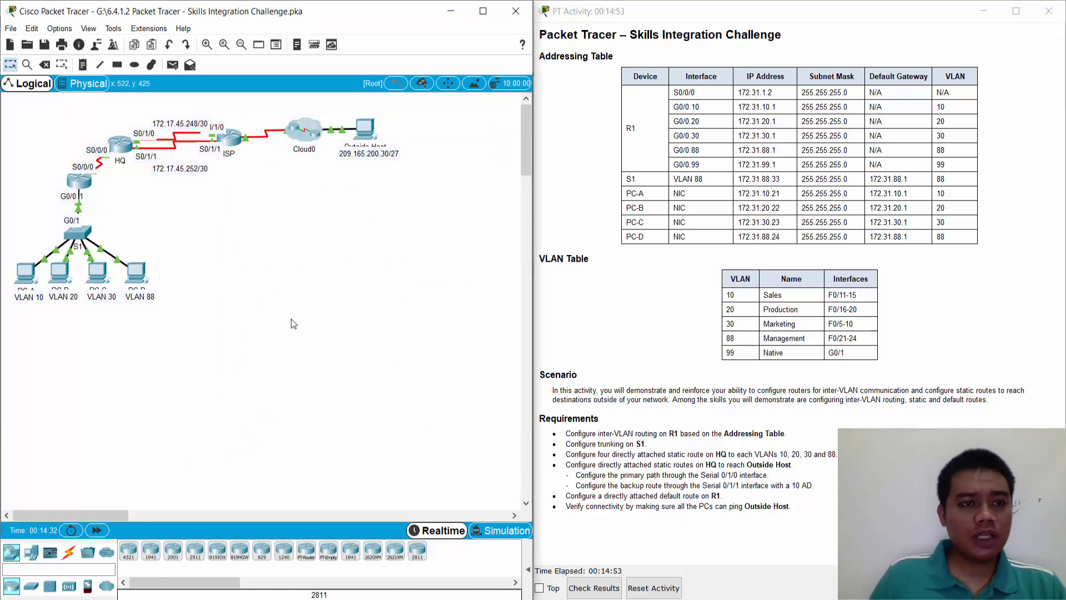
# Send a simple PDU from PC-A to Outside Host, show the PDU list and maximize the main window to read the result
pyautogui.click(173, 66)
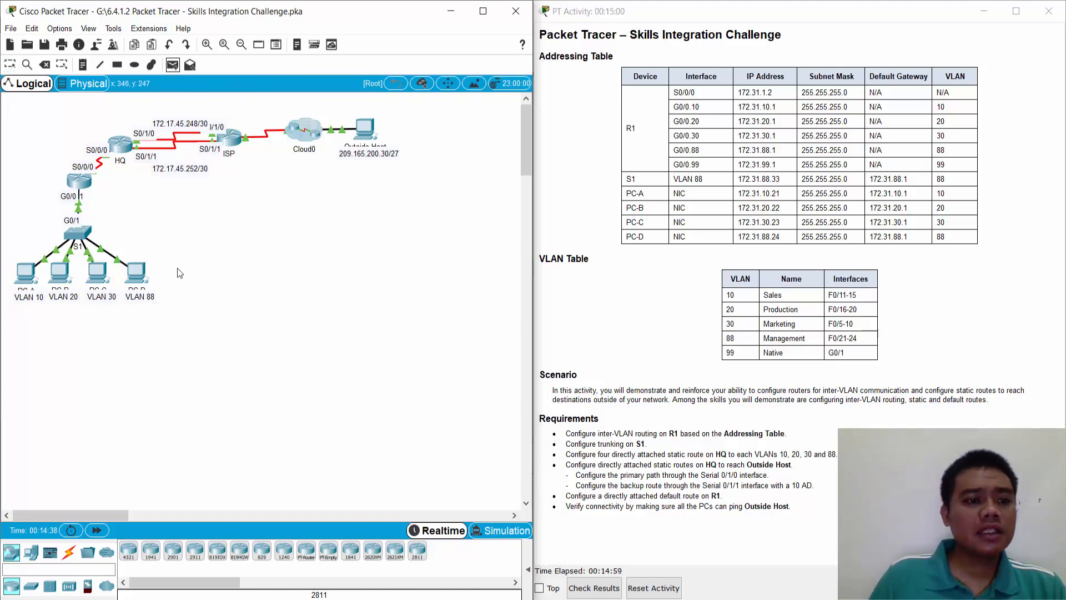
pyautogui.click(26, 280)
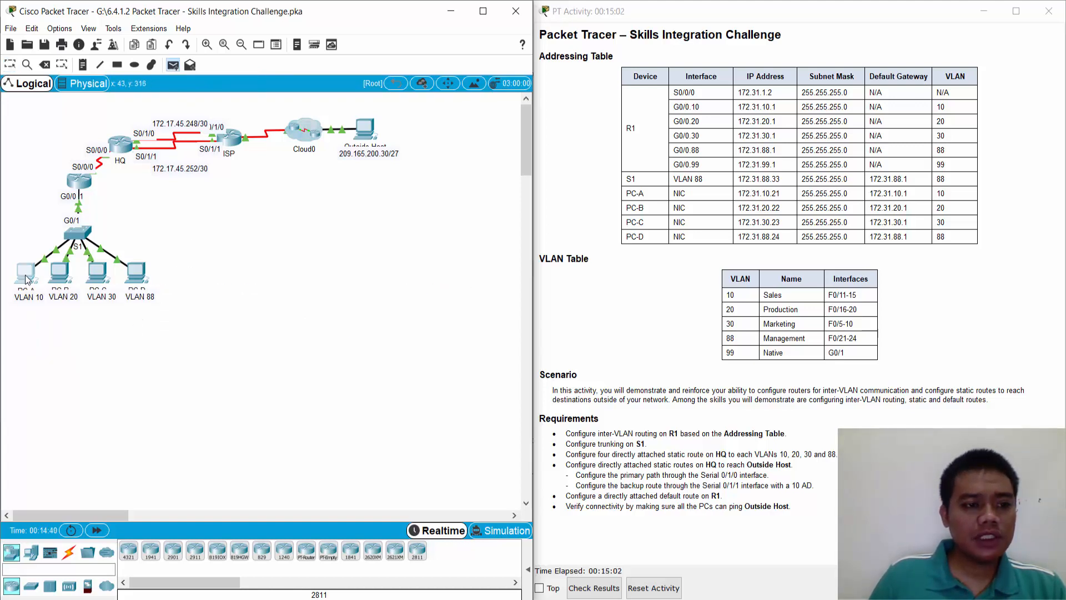
pyautogui.click(371, 134)
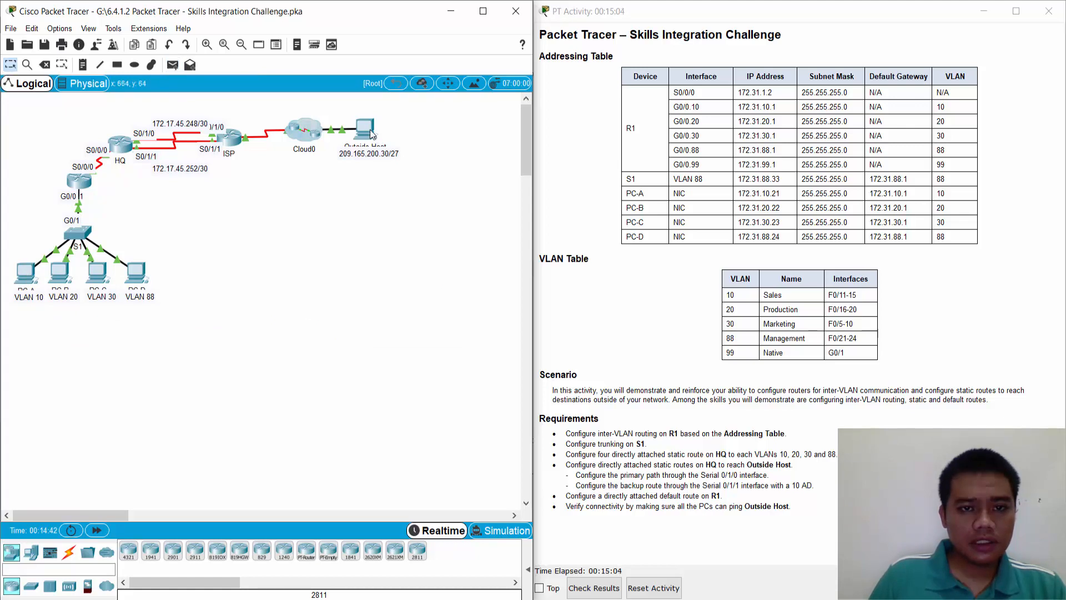
pyautogui.click(529, 570)
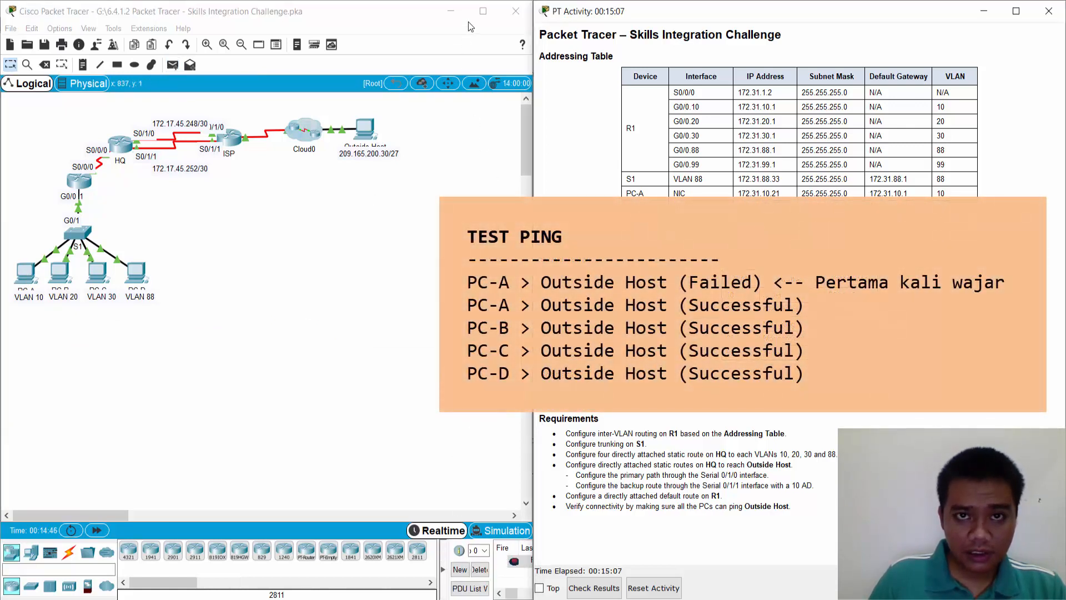
pyautogui.click(483, 11)
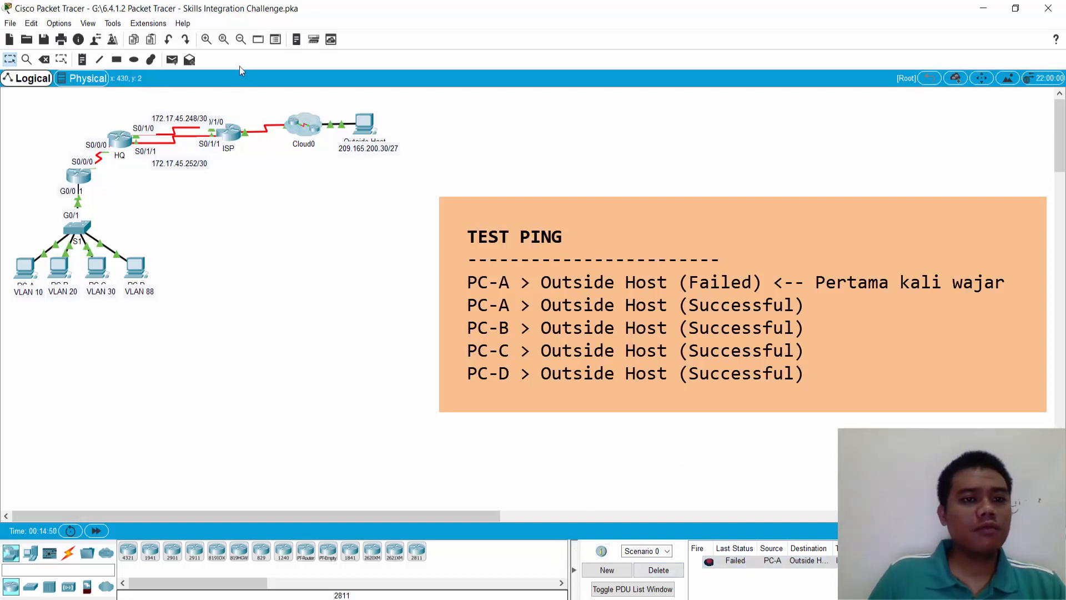
# Repeat the simple PDU test from PC-A to Outside Host, check its status and delete the scenario's PDU entries
pyautogui.click(172, 60)
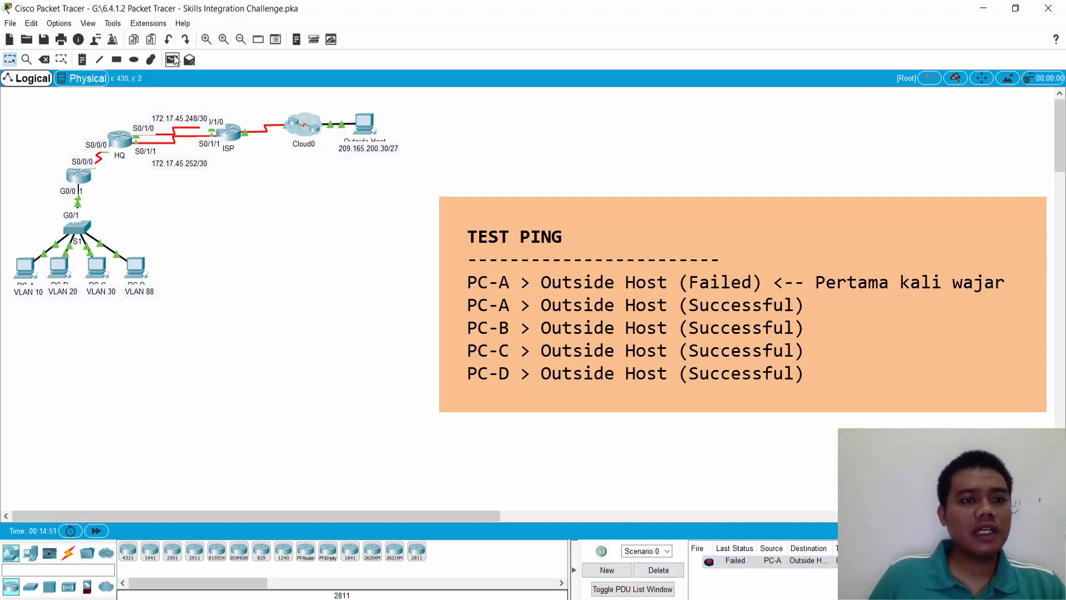
pyautogui.click(22, 276)
pyautogui.click(365, 123)
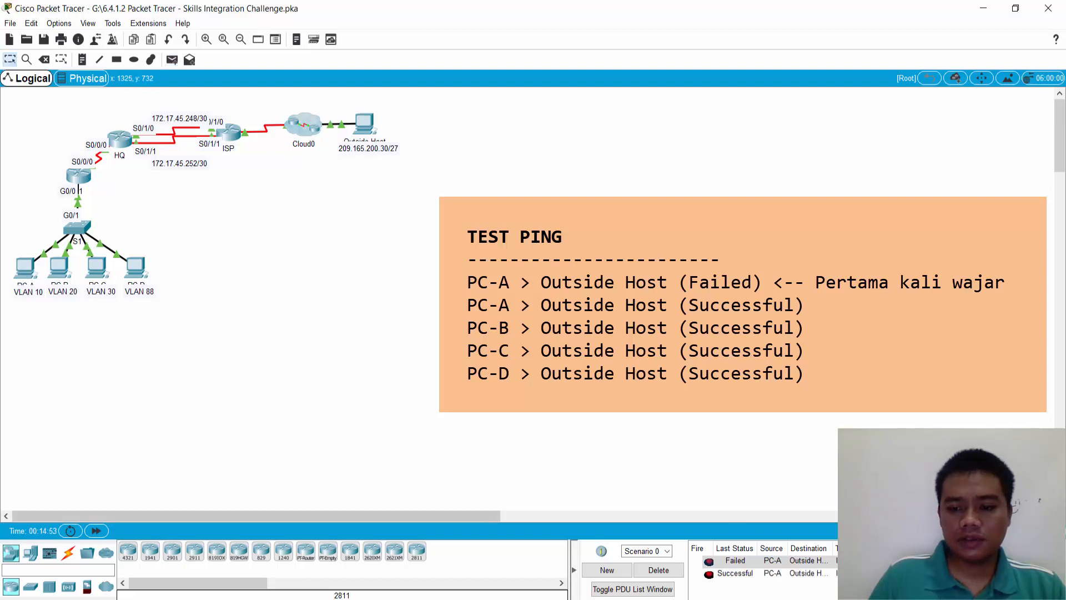
pyautogui.click(741, 573)
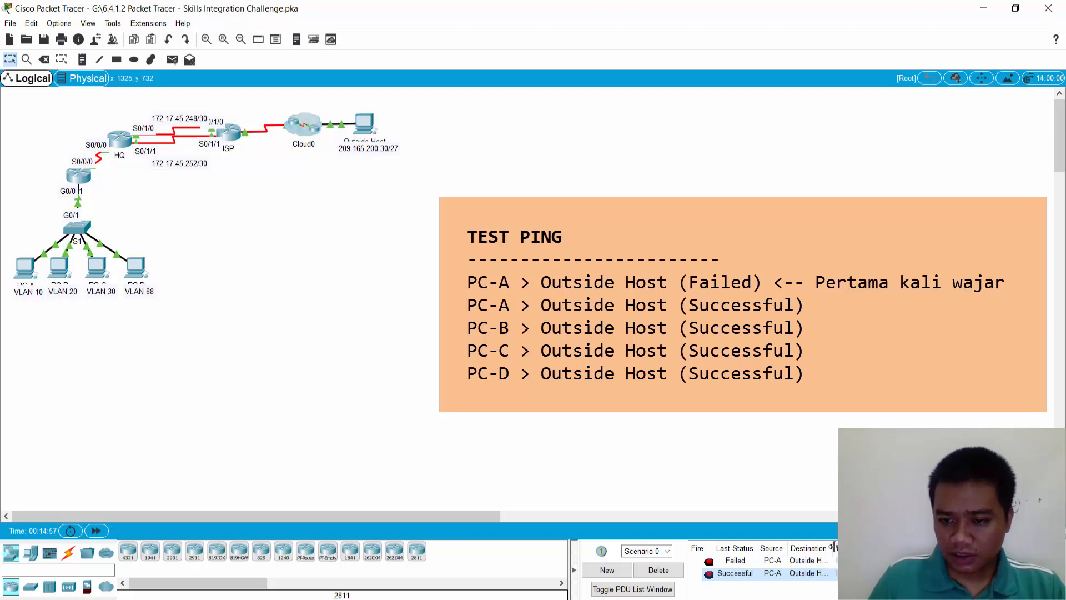
pyautogui.click(658, 570)
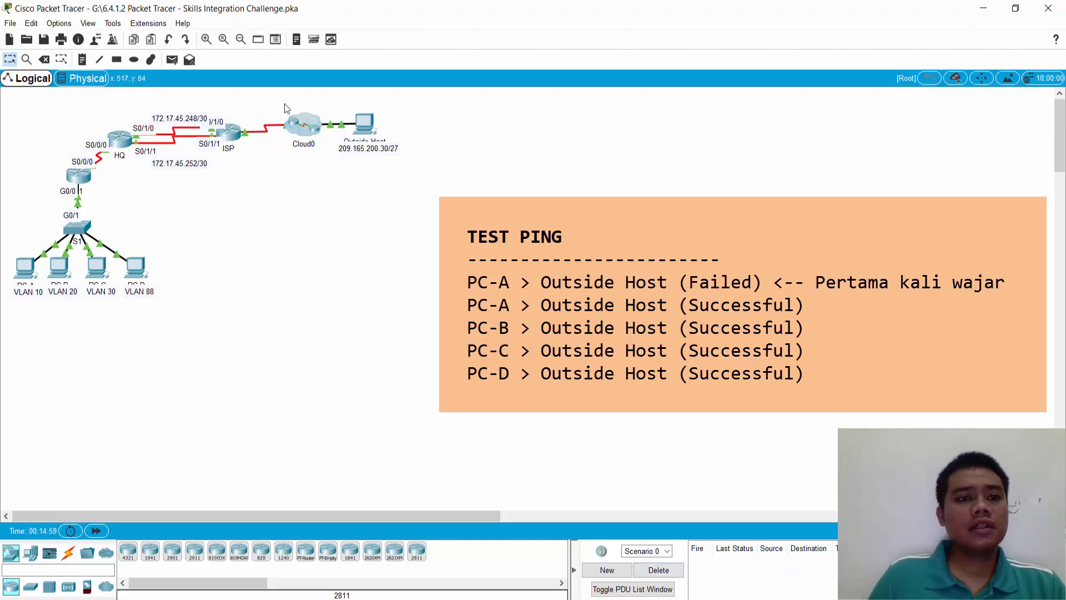
# Test connectivity by sending a simple PDU to Outside Host from each of PC-B, PC-C and PC-D
pyautogui.click(173, 59)
pyautogui.click(60, 268)
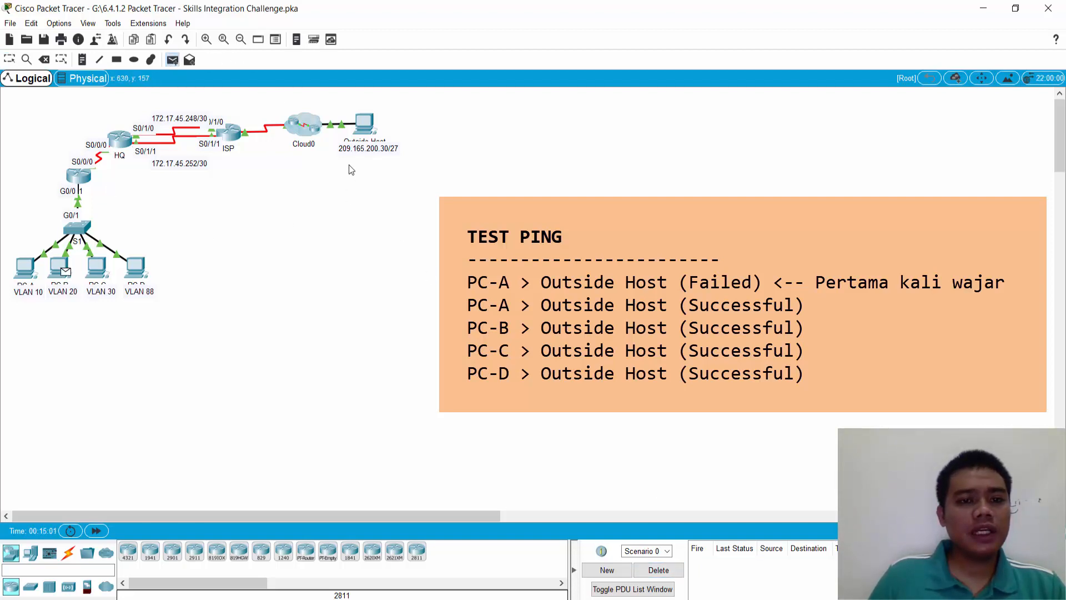
pyautogui.click(364, 125)
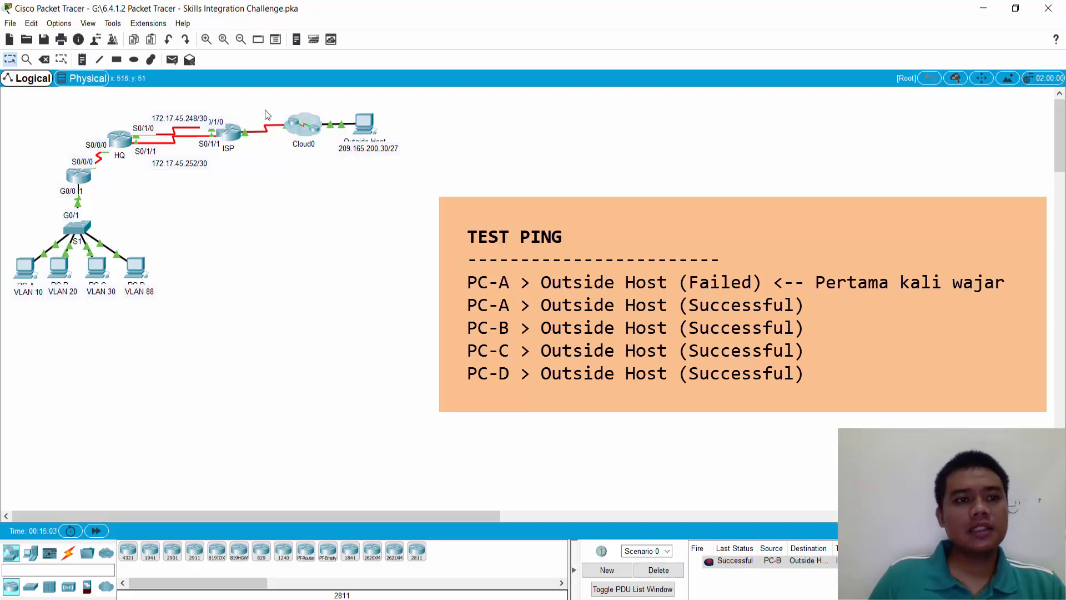
pyautogui.click(172, 59)
pyautogui.click(95, 268)
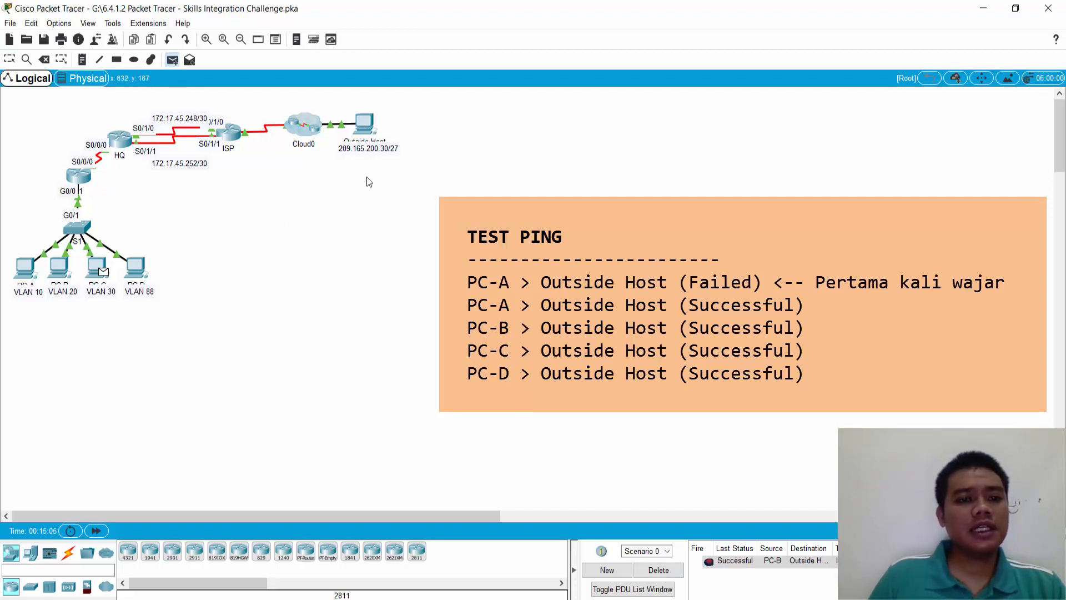
pyautogui.click(365, 124)
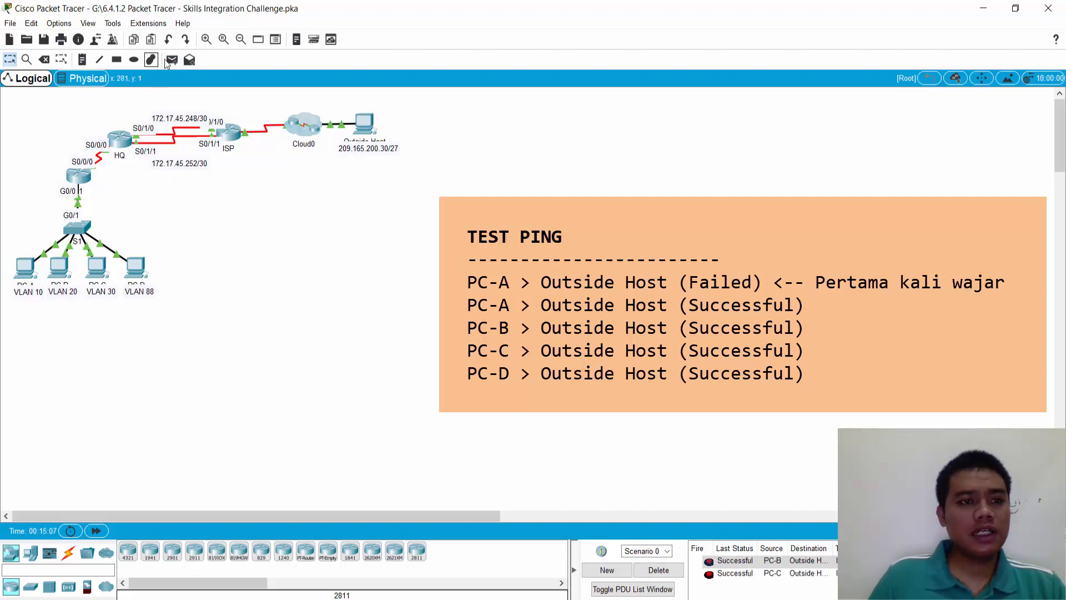
pyautogui.click(171, 59)
pyautogui.click(137, 268)
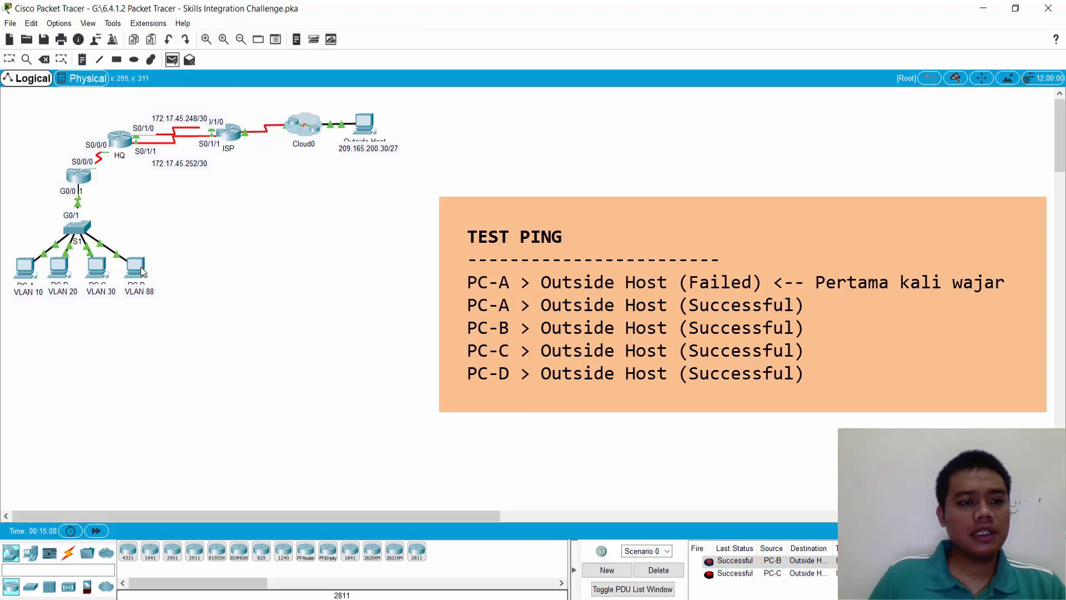
pyautogui.click(369, 125)
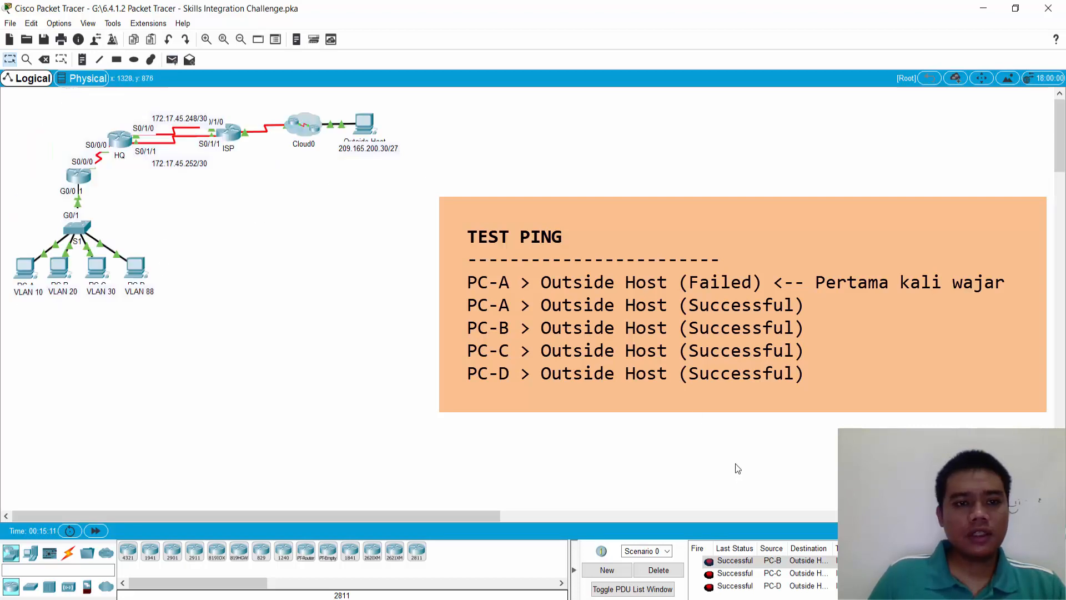